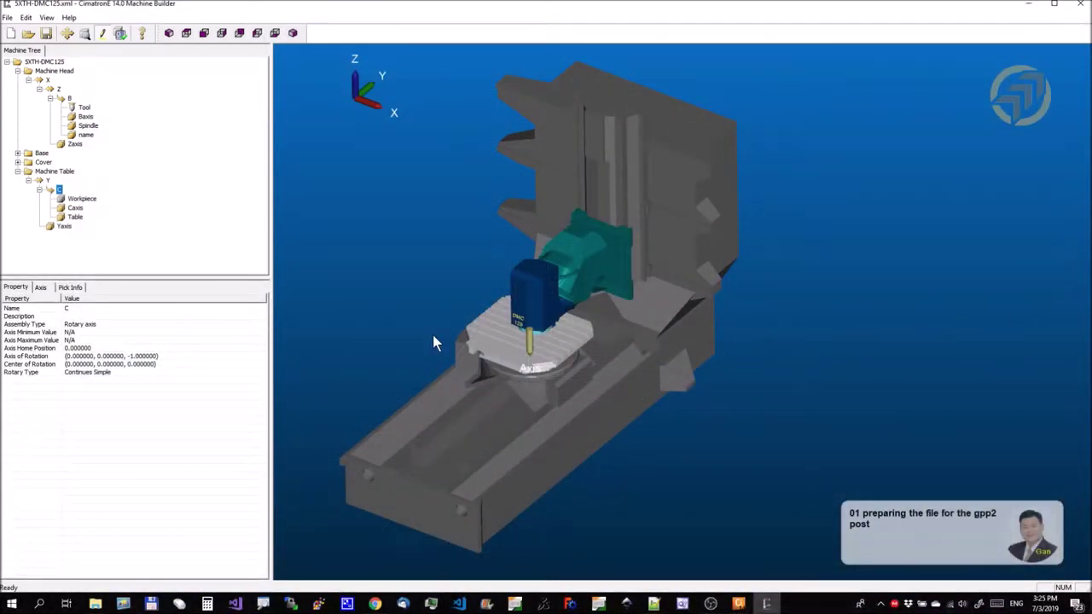
- Zoom in on the 5XTH-DMC125 machine model and orbit it to a more frontal view
scroll(406, 383, up, 2)
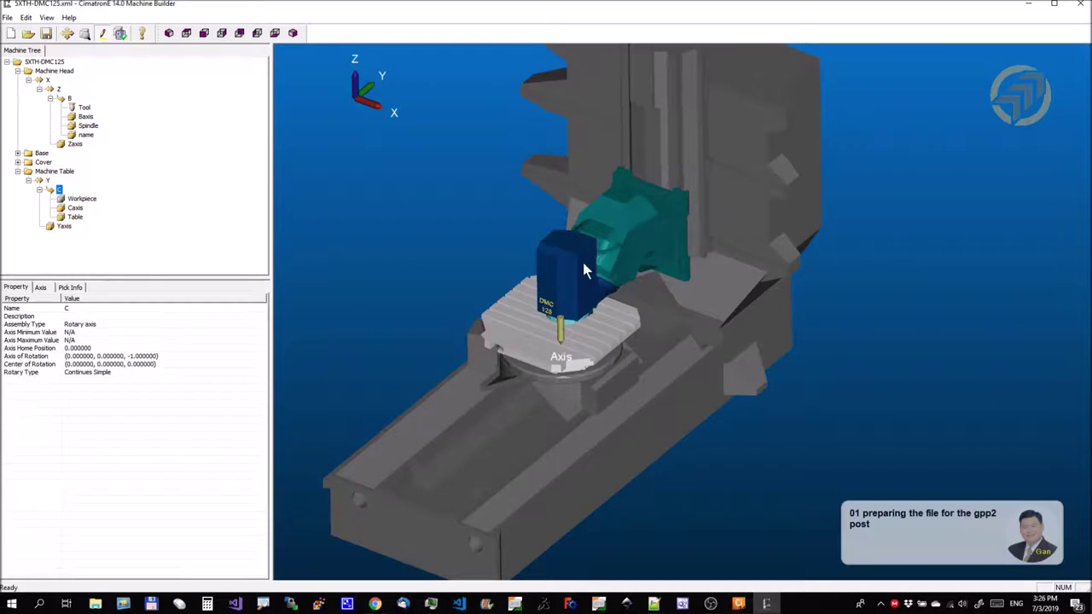
middle_drag(524, 284, 463, 259)
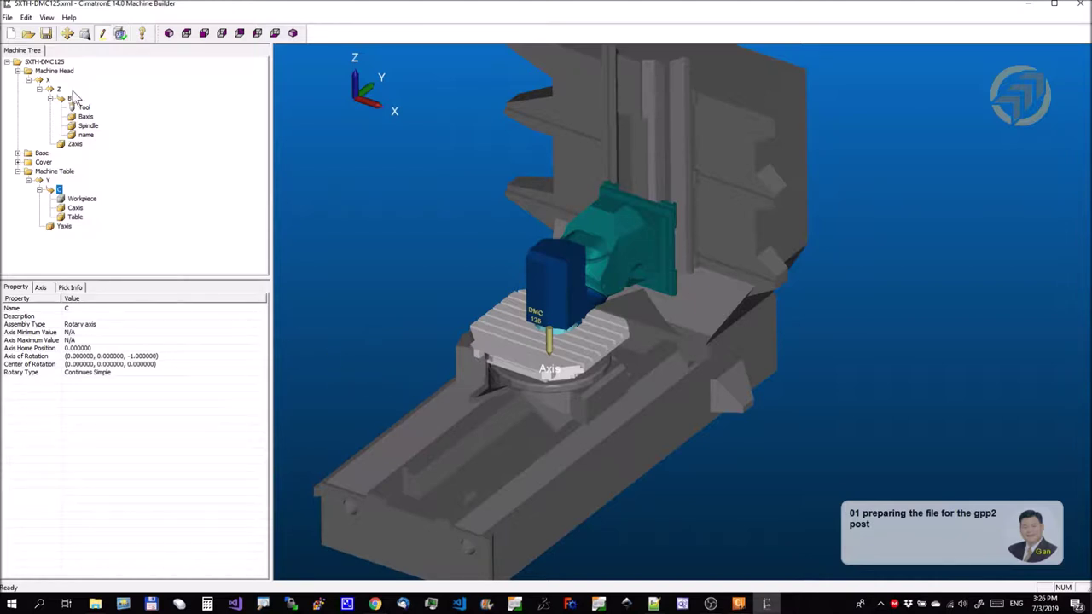
- Jog the machine to Z 1115 and X -625, and shift the table along Y to 700
click(41, 288)
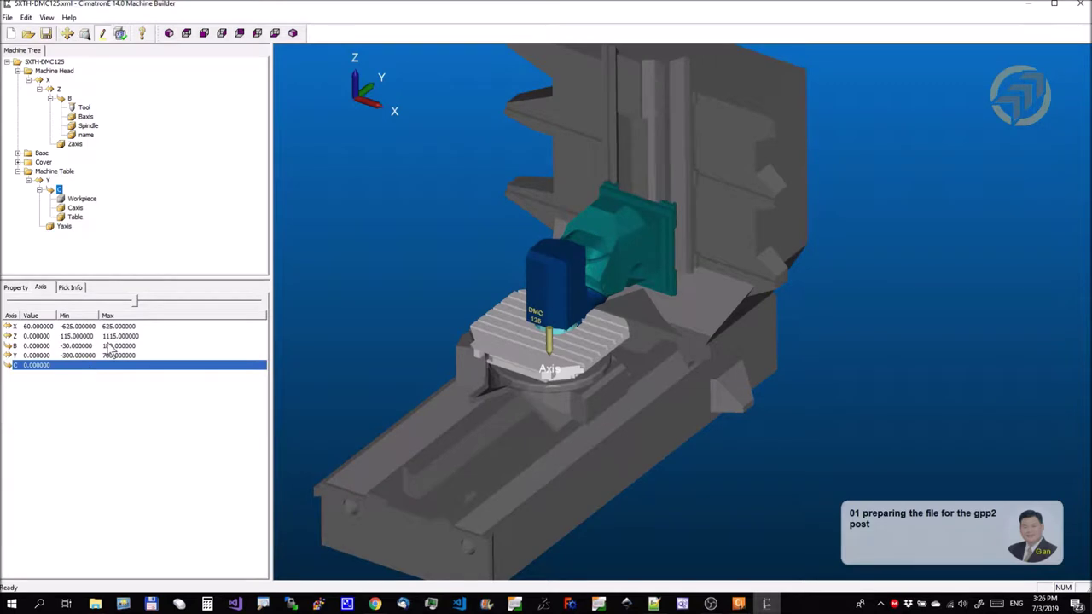
click(39, 336)
drag(16, 301, 290, 318)
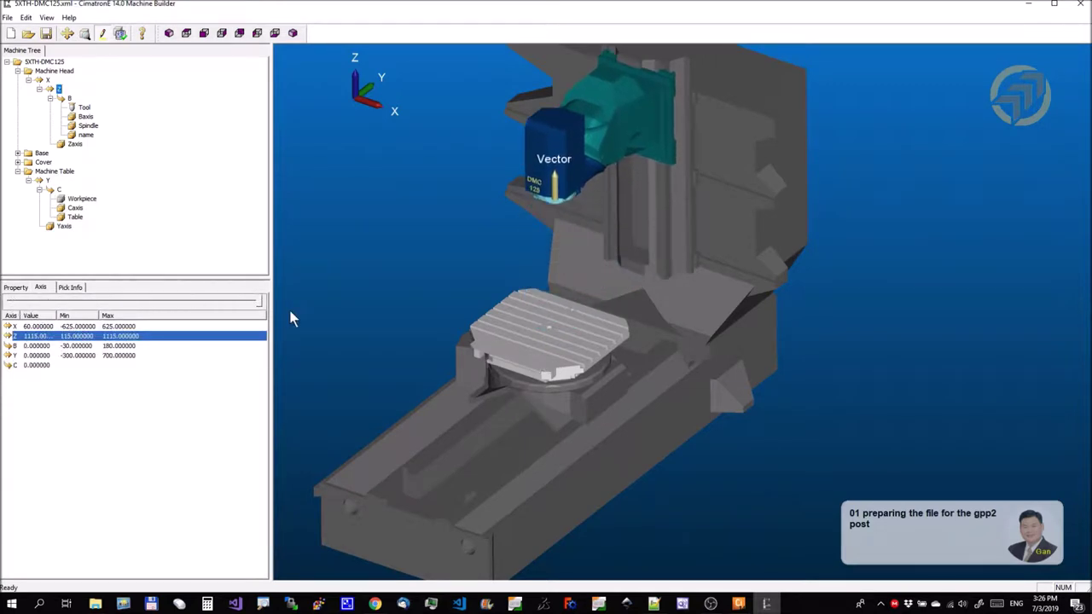
click(31, 328)
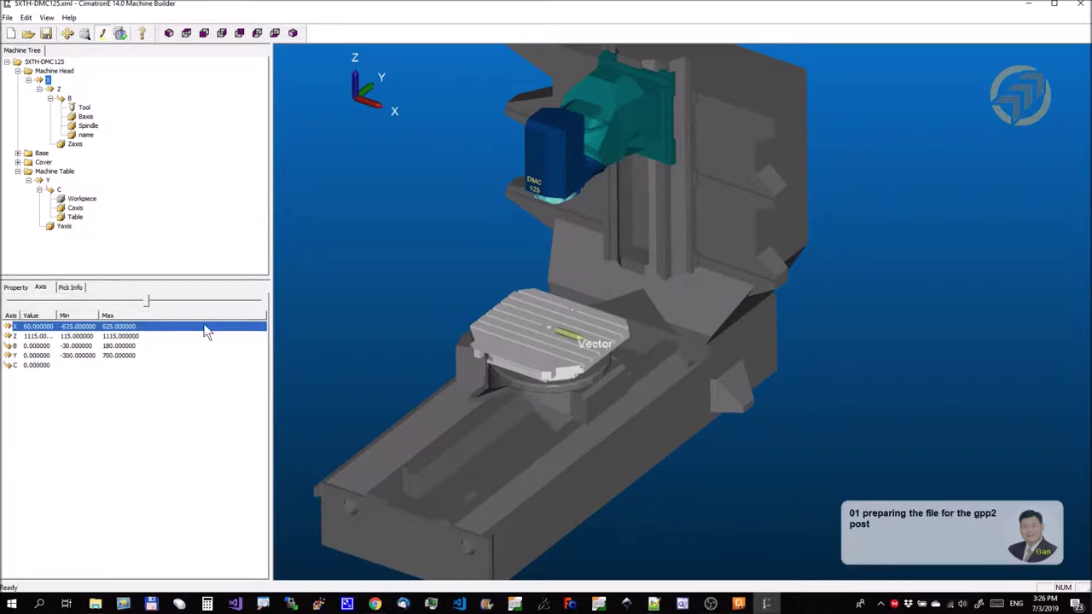
drag(148, 302, 5, 314)
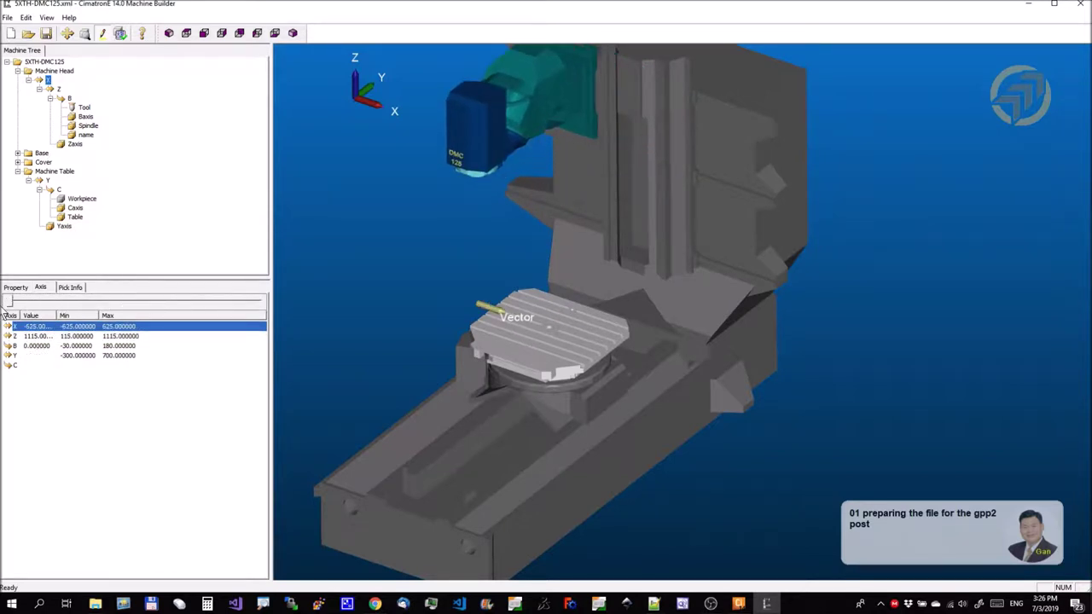
click(32, 355)
drag(89, 302, 273, 316)
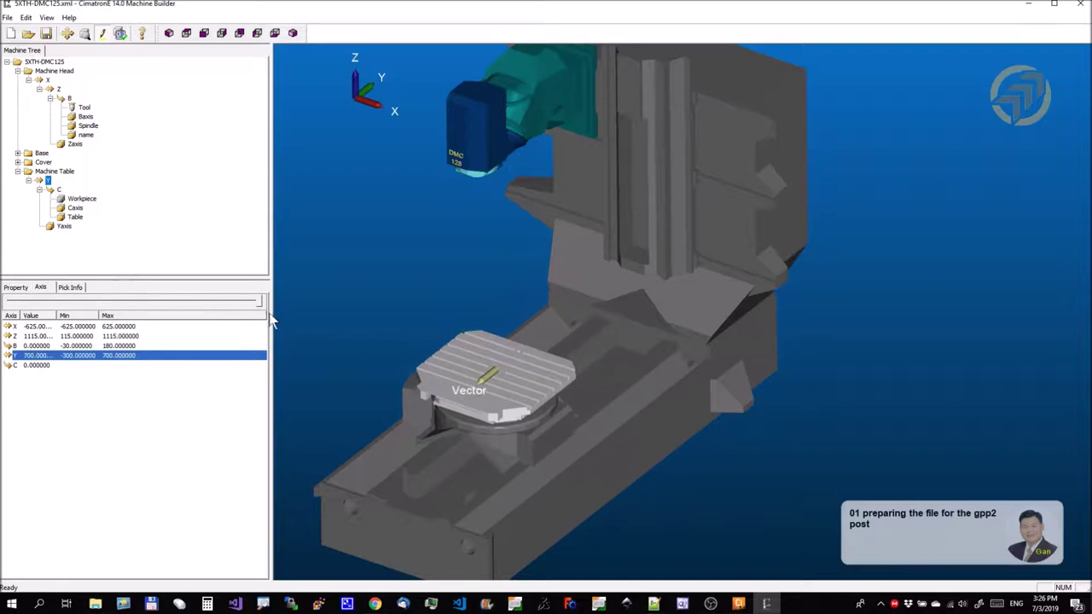
- Review the properties of the X, Z, B, Y and C axes in the machine tree
click(48, 79)
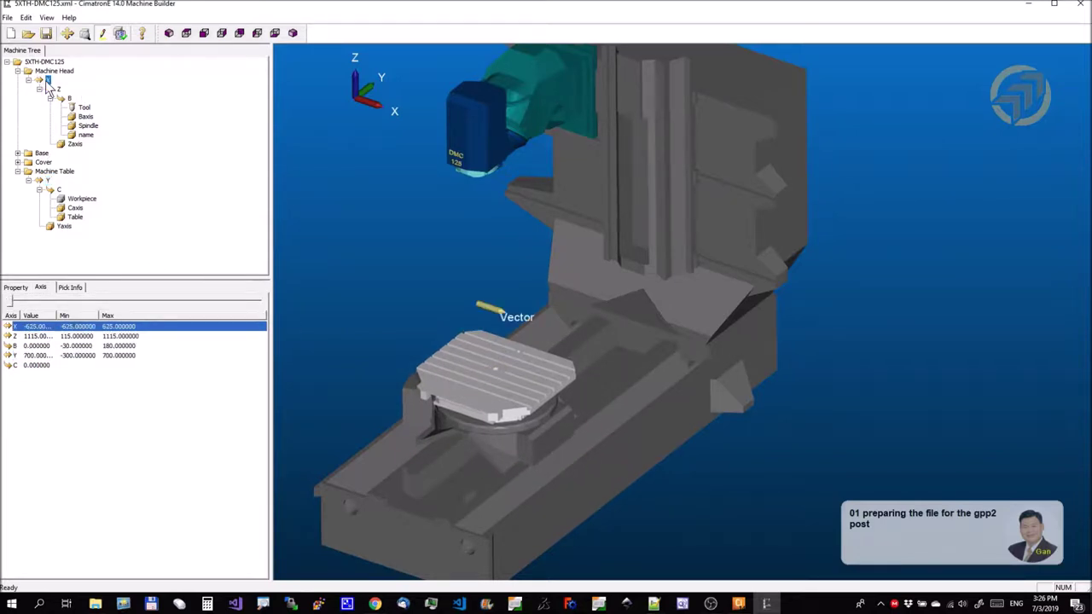
click(59, 90)
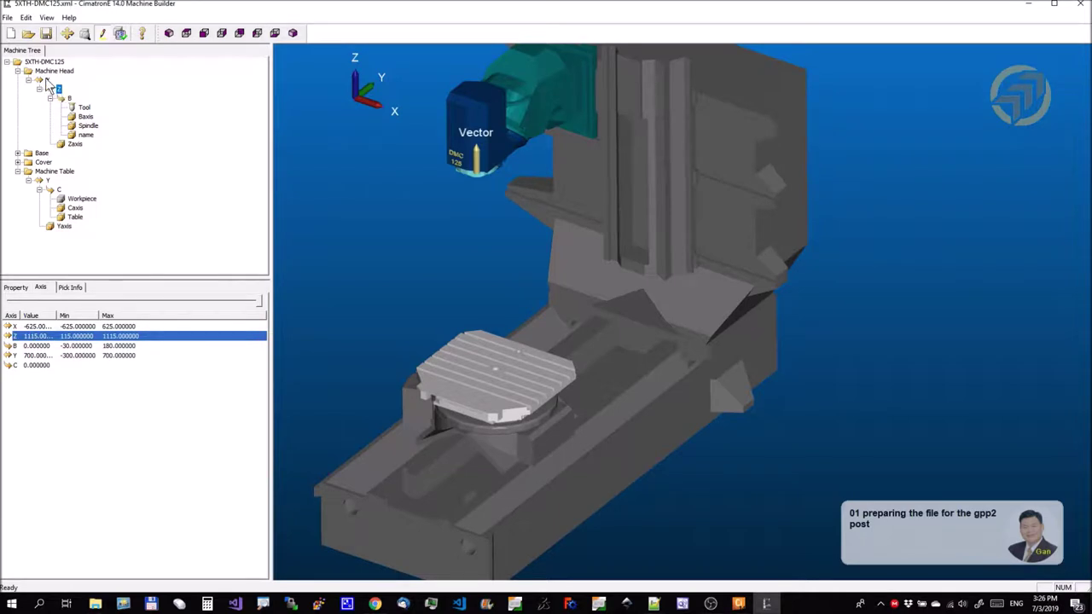
click(70, 99)
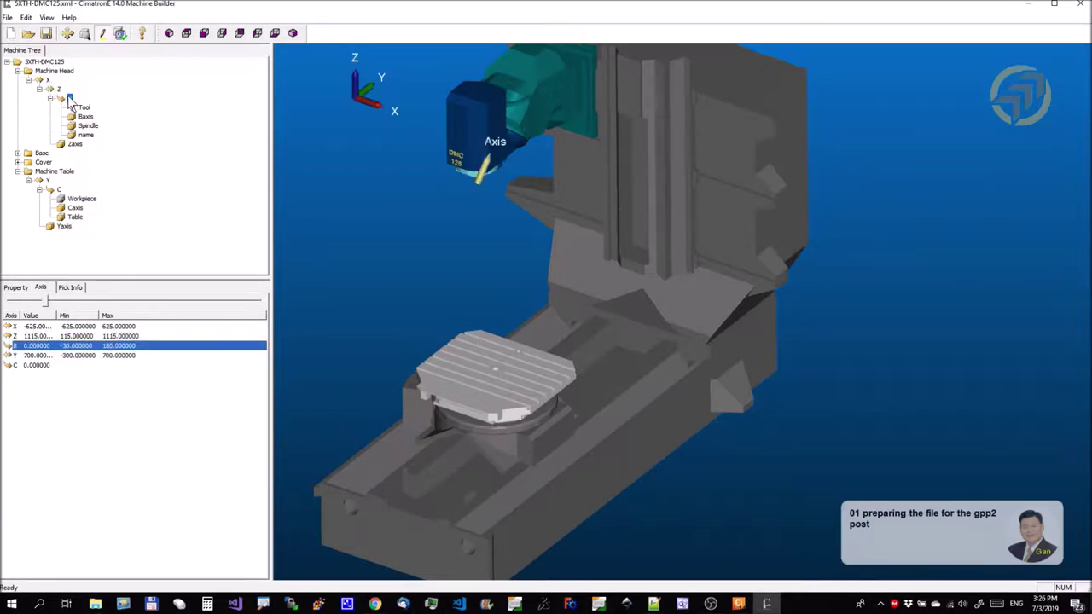
click(17, 288)
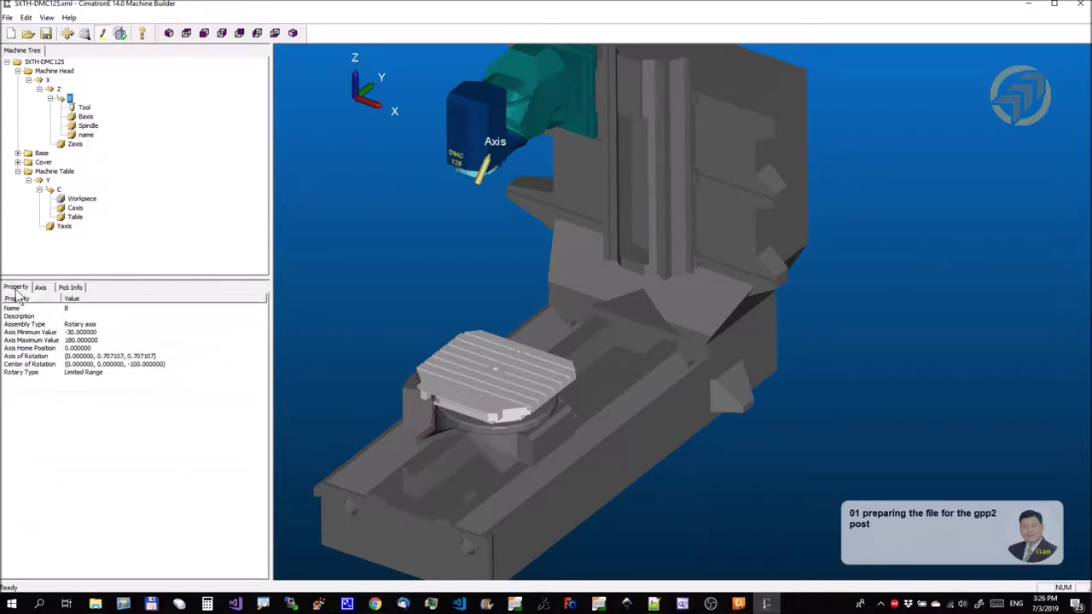
click(48, 80)
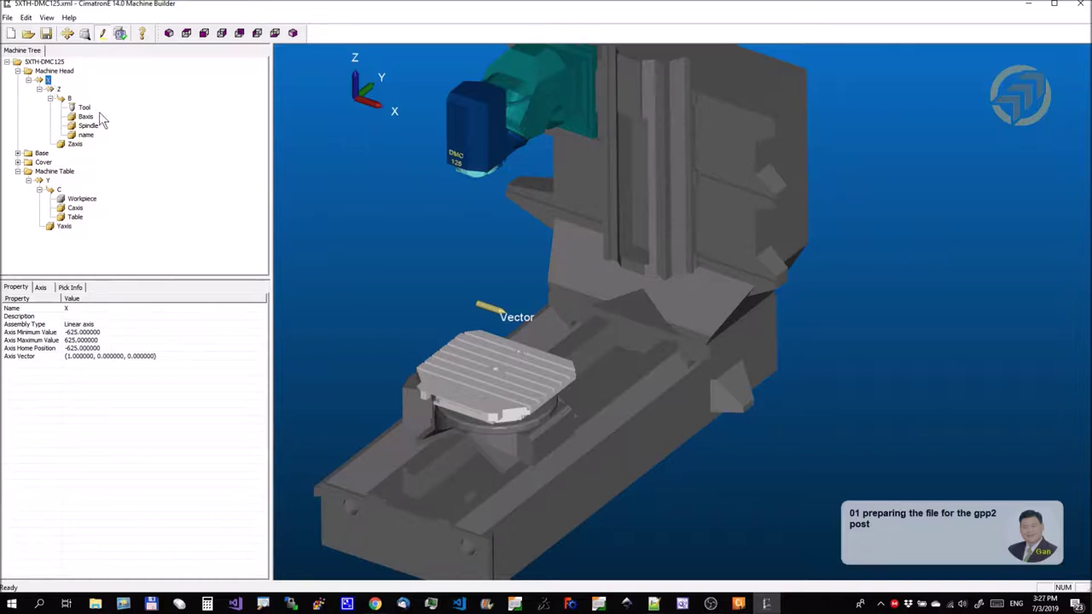
click(59, 90)
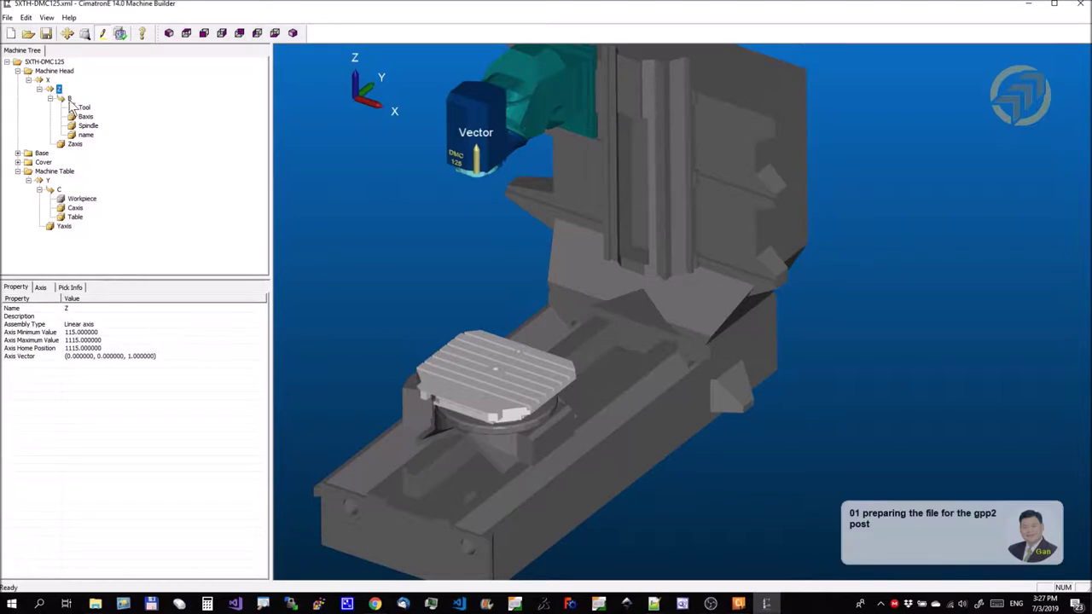
click(70, 99)
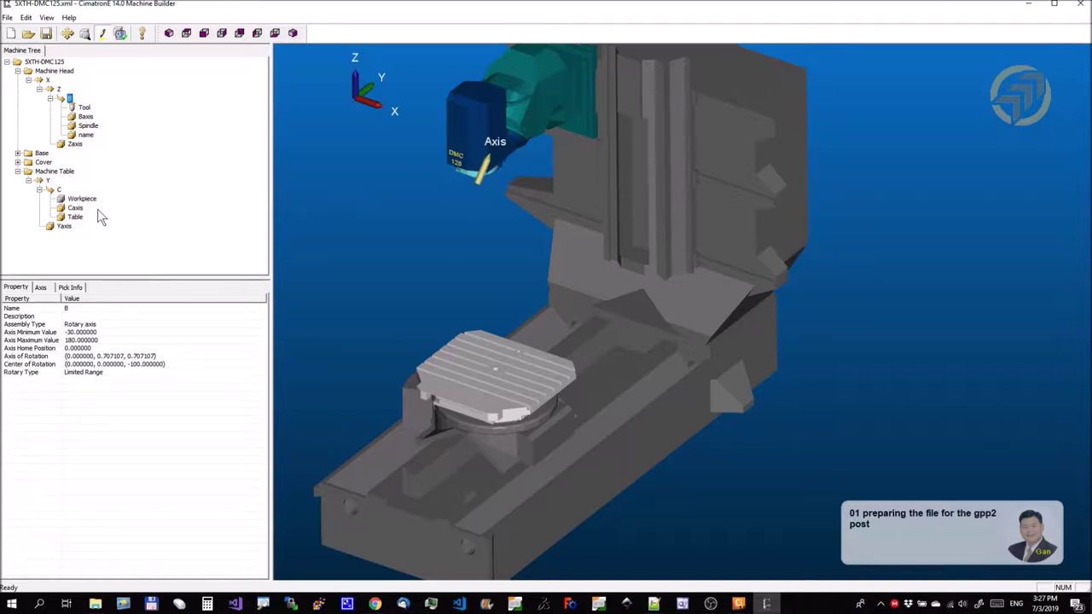
click(48, 181)
click(58, 190)
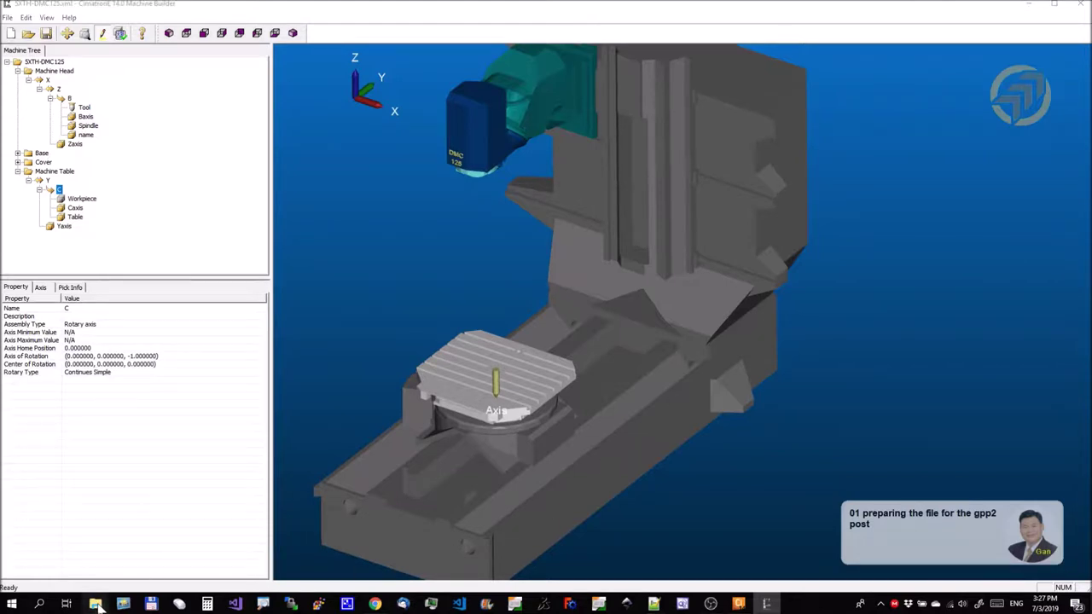
- Open the 2019-07-03 gpp2 5xDiyPostV141.zip archive and copy its six post files into C:\xxx
mouse_move(96, 604)
click(75, 584)
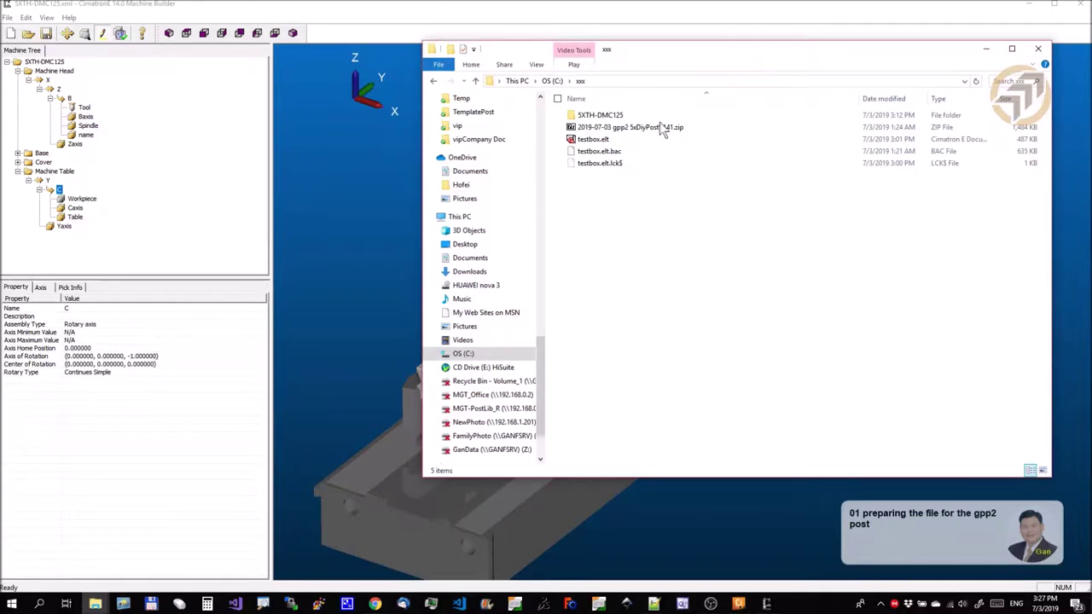
drag(714, 60, 577, 117)
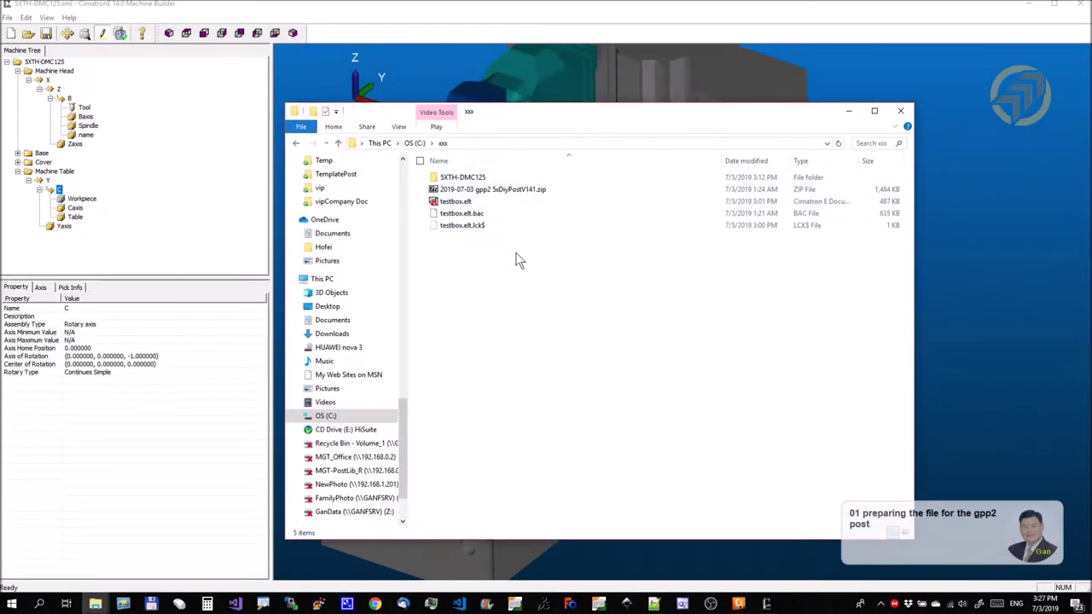
click(534, 190)
double_click(534, 189)
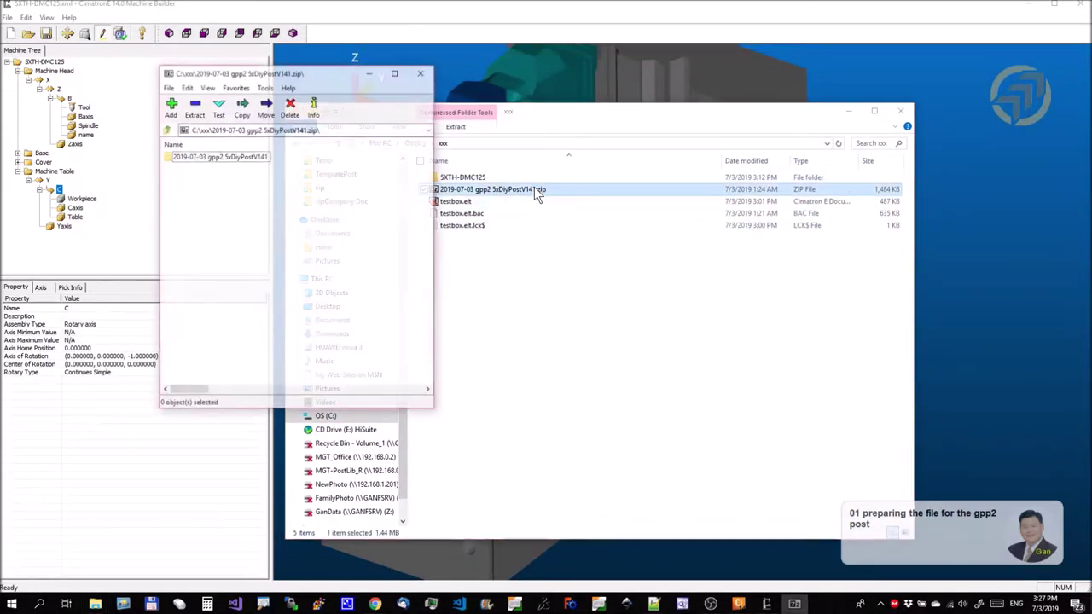
double_click(255, 158)
drag(217, 256, 531, 390)
click(254, 303)
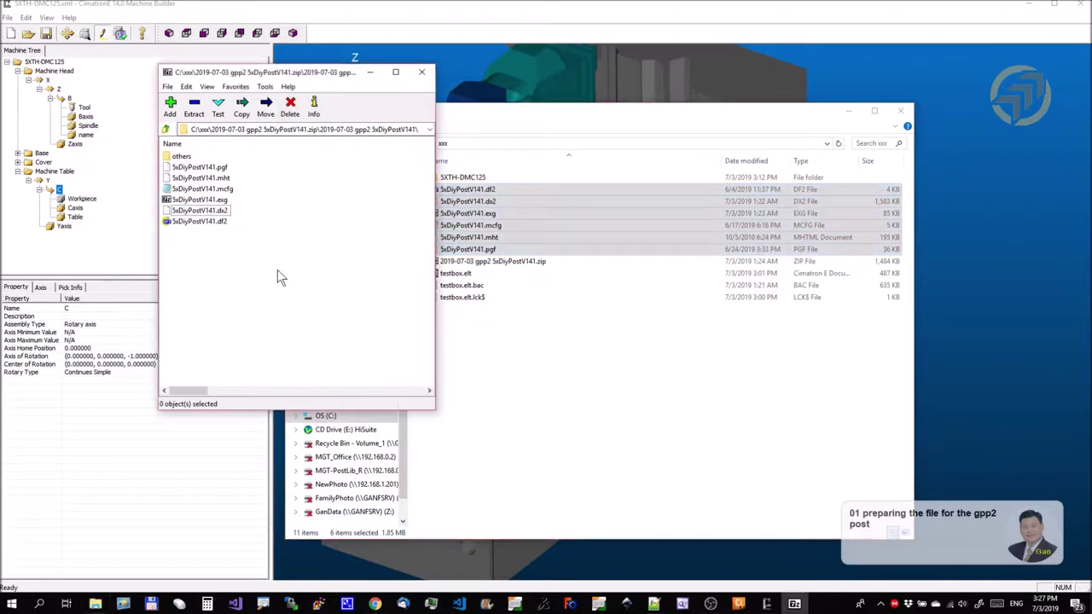
click(422, 71)
click(482, 176)
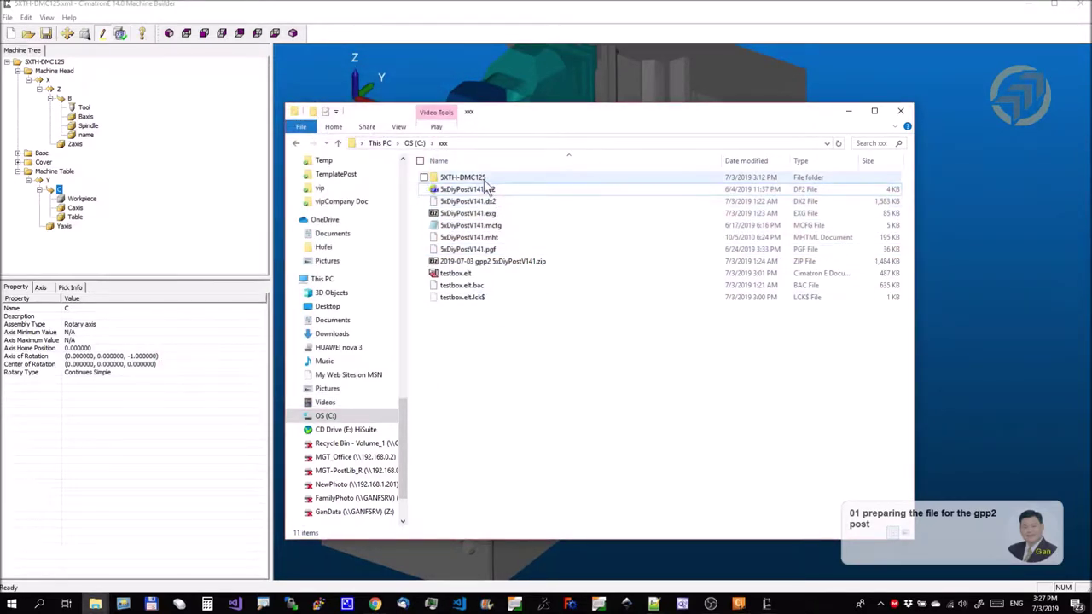
- Copy the SXTH-DMC125 folder name and rename the df2 and dx2 post files to it
right_click(486, 176)
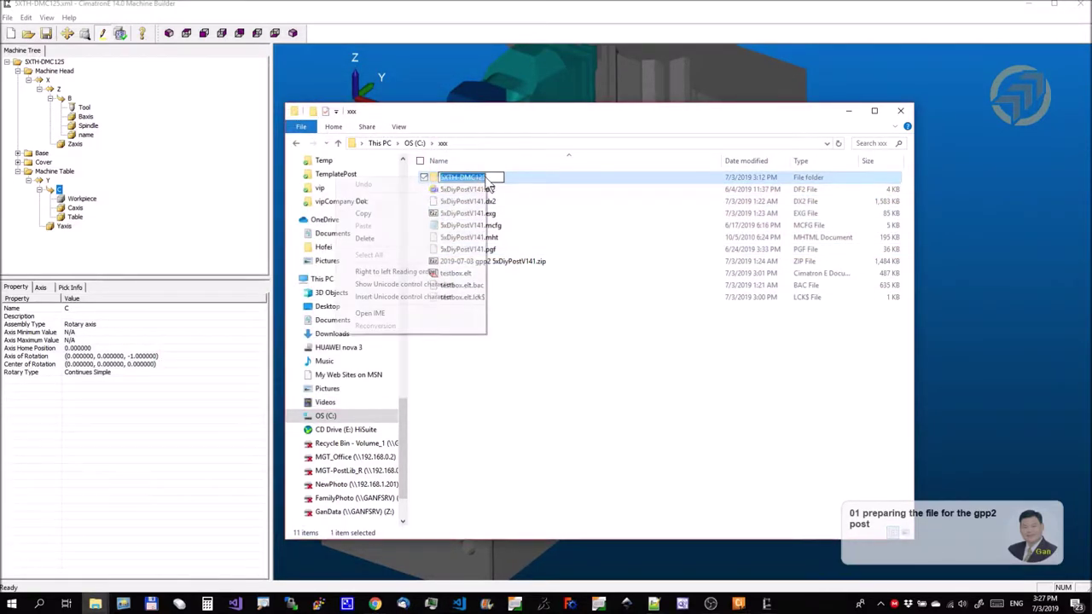
click(385, 211)
click(486, 330)
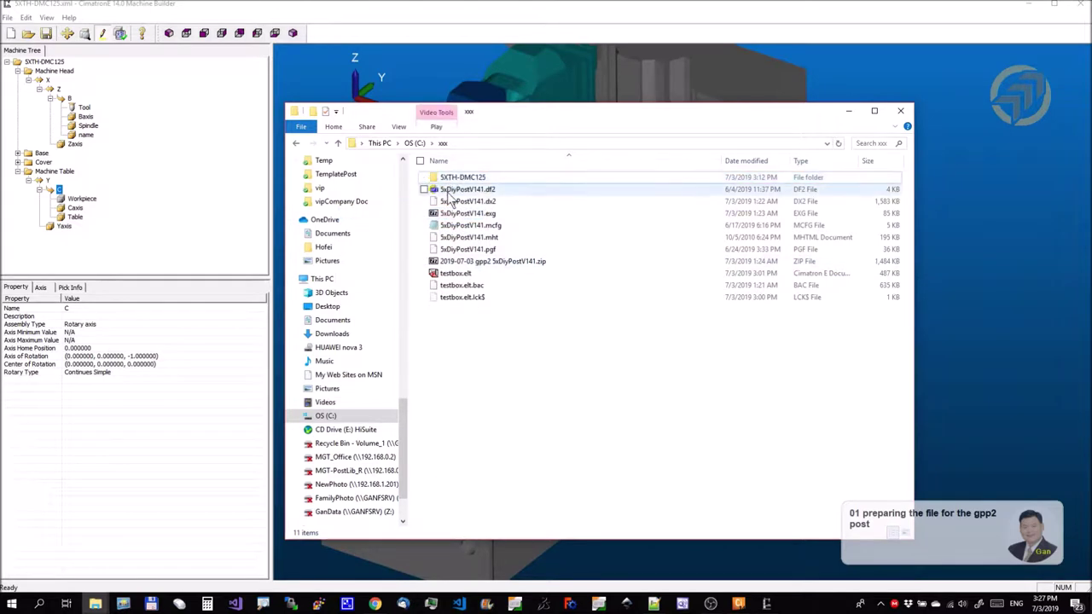
click(465, 191)
click(468, 190)
key(ctrl+v)
click(468, 199)
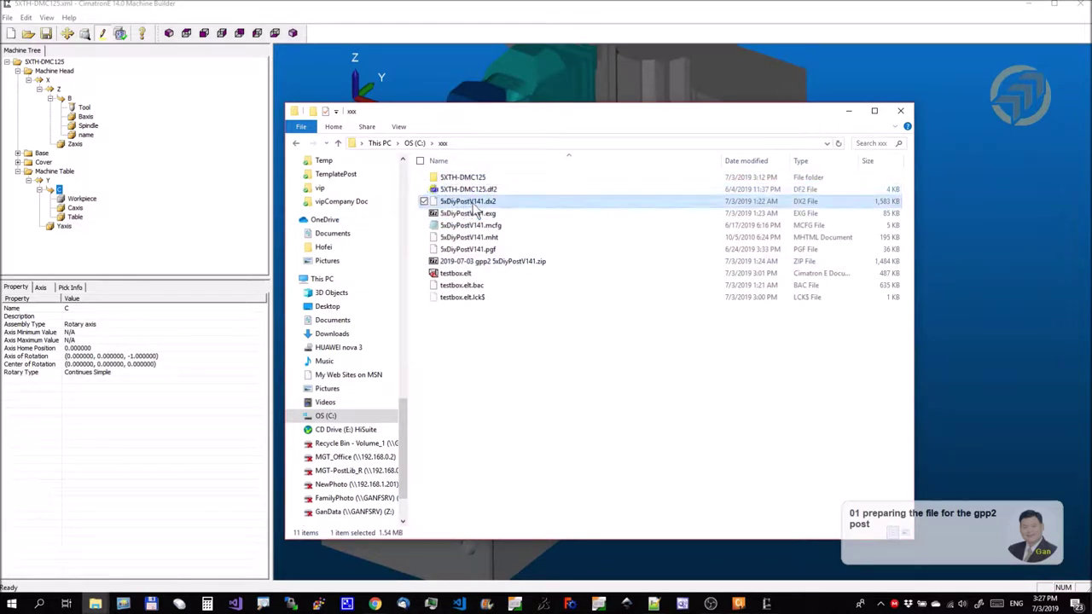
click(466, 191)
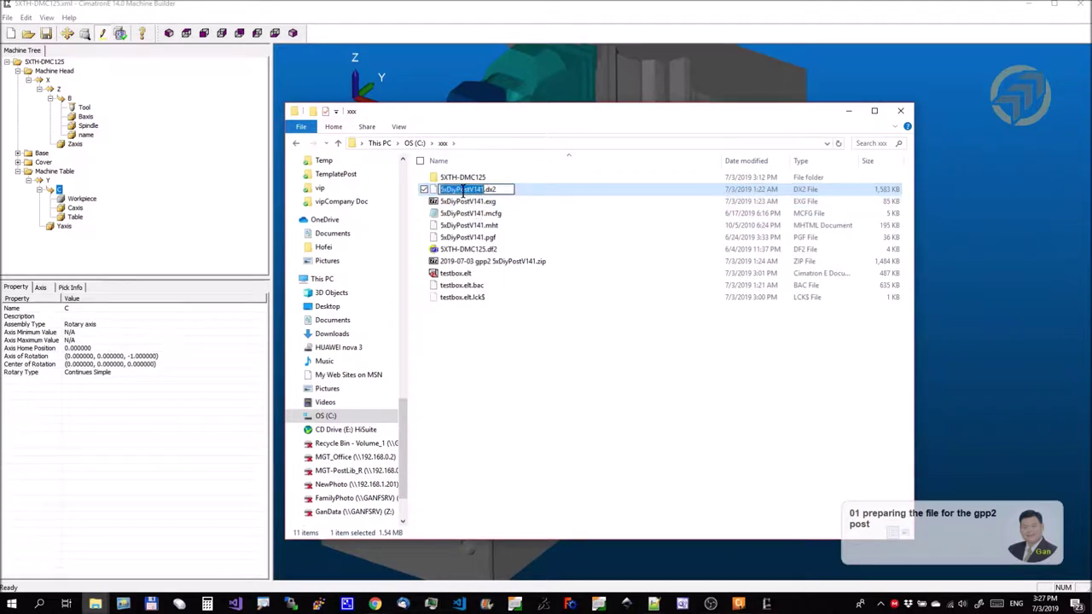
key(ctrl+v)
click(489, 371)
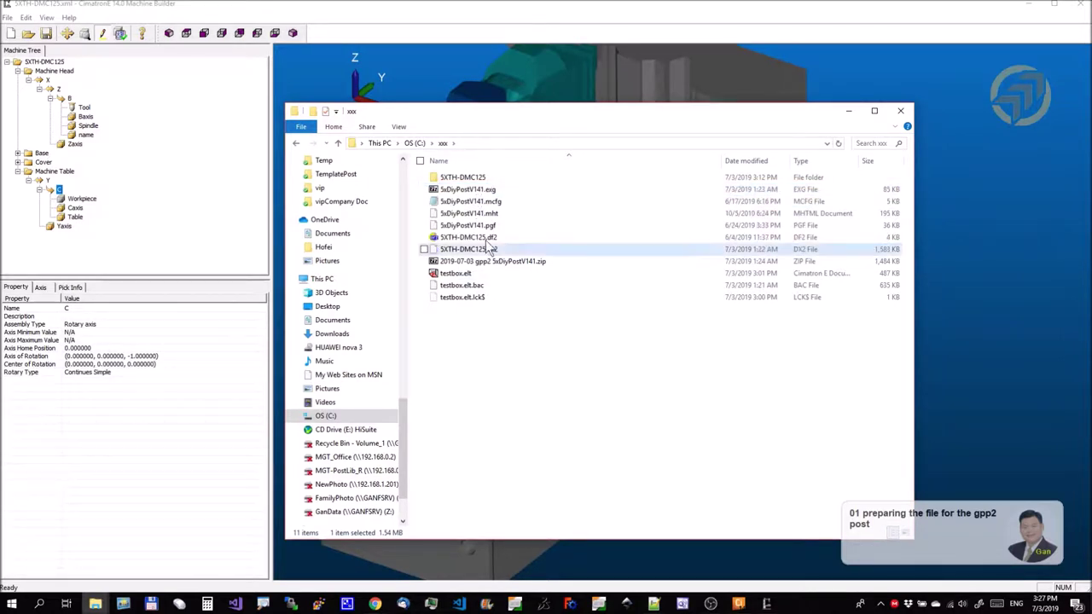
- Rename the exg, mcfg and mht post files to SXTH-DMC125 as well
click(468, 191)
click(468, 192)
key(ctrl+v)
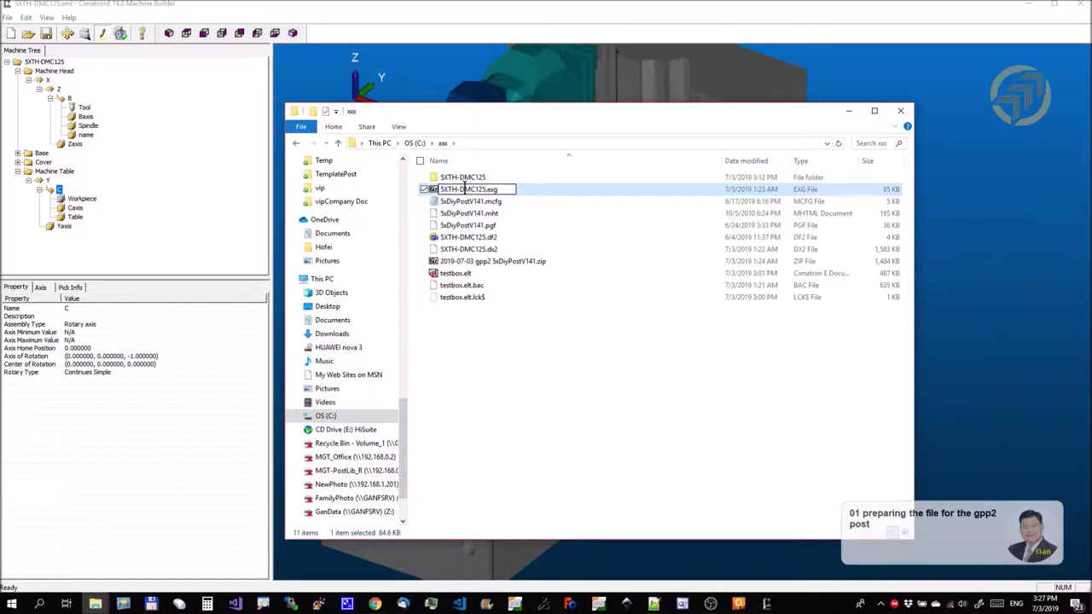
click(524, 342)
click(471, 191)
click(465, 189)
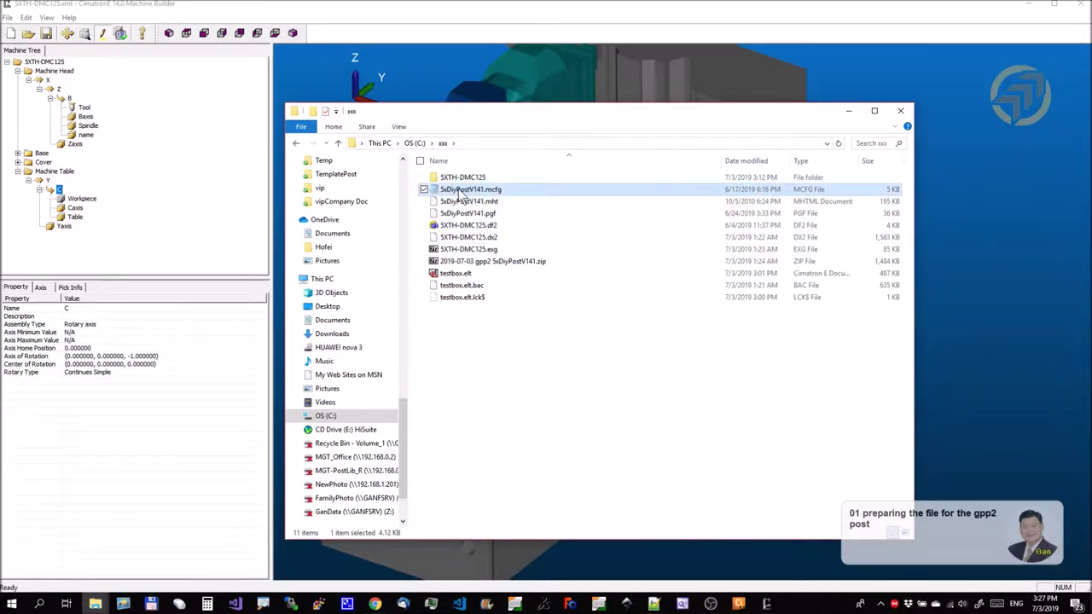
key(ctrl+v)
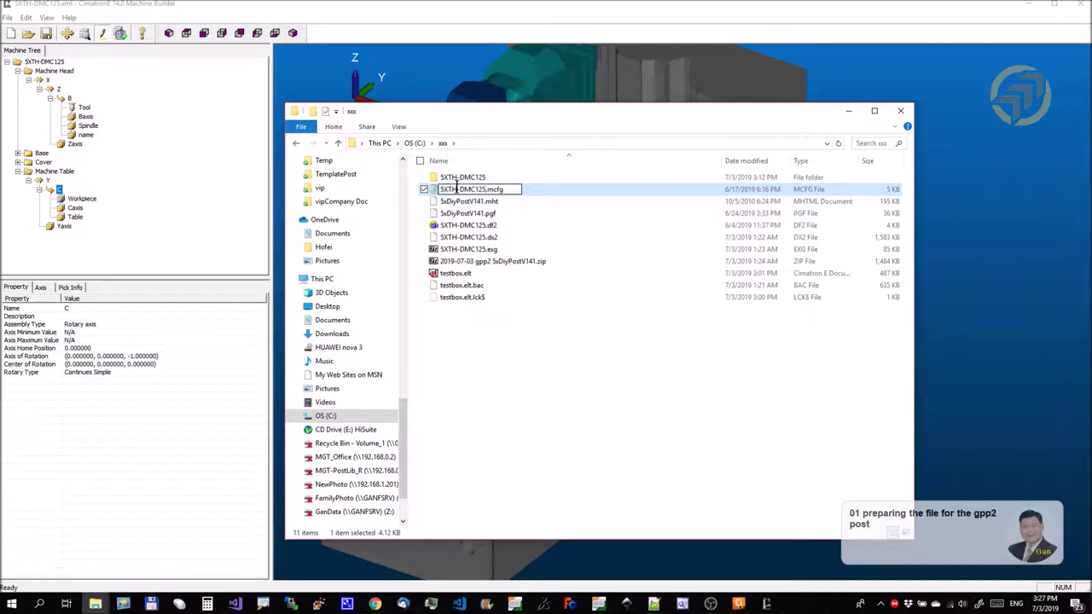
click(539, 441)
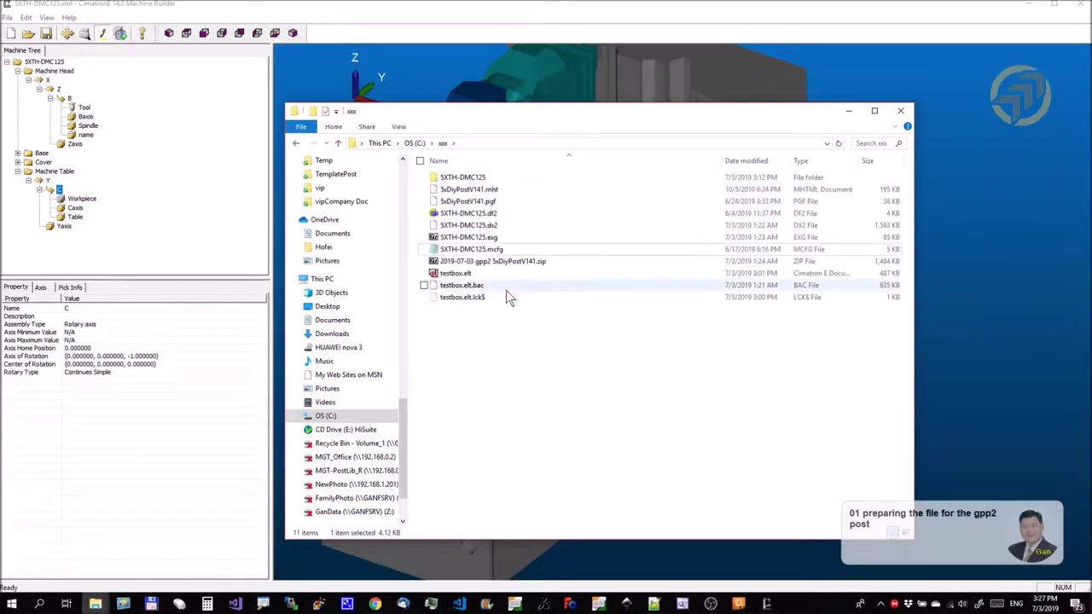
click(465, 193)
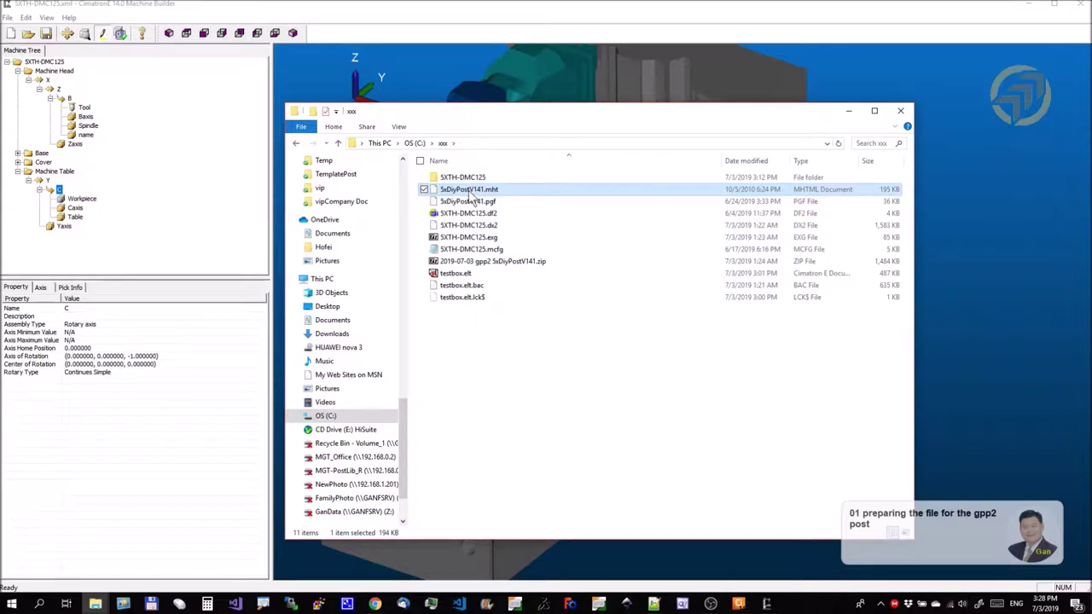
click(463, 189)
key(ctrl+v)
click(618, 378)
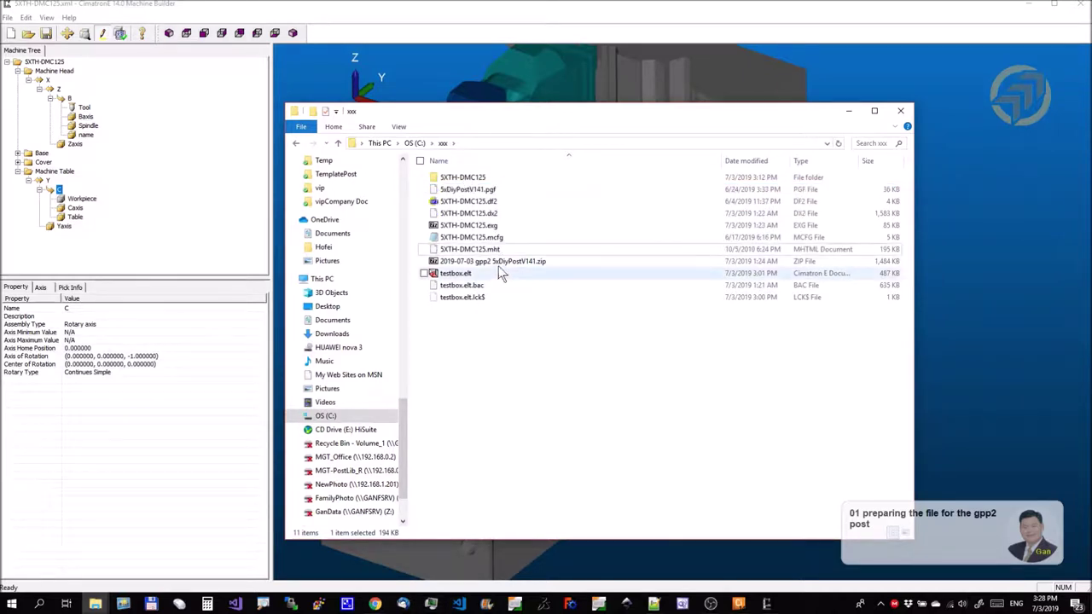
- Rename 5xDiyPostV141.pgf to SXTH-DMC125.pgf and select all six SXTH-DMC125 files
click(461, 190)
click(461, 190)
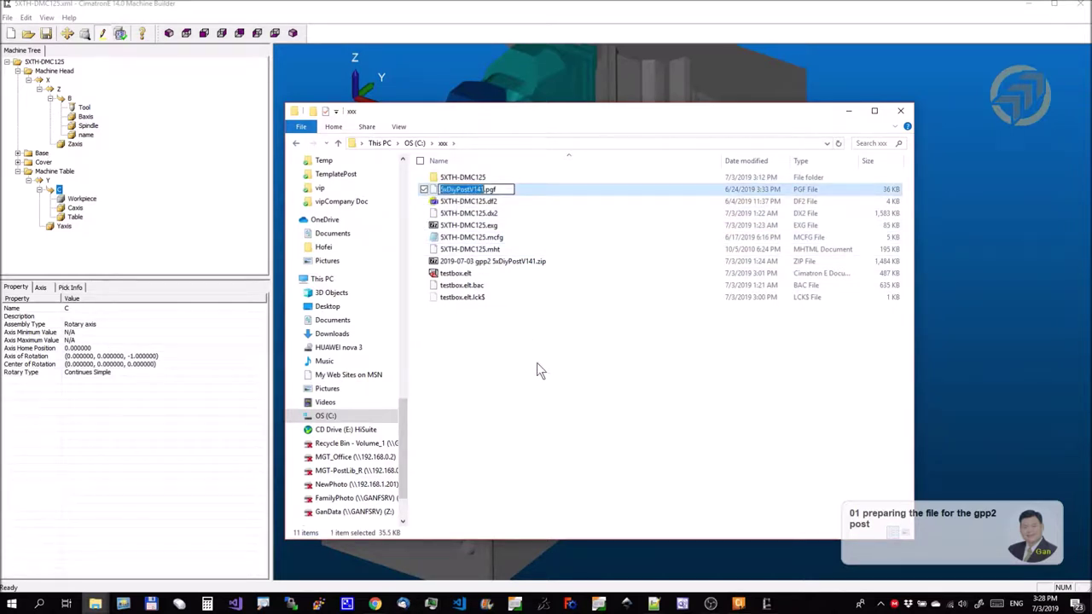
key(ctrl+v)
click(555, 377)
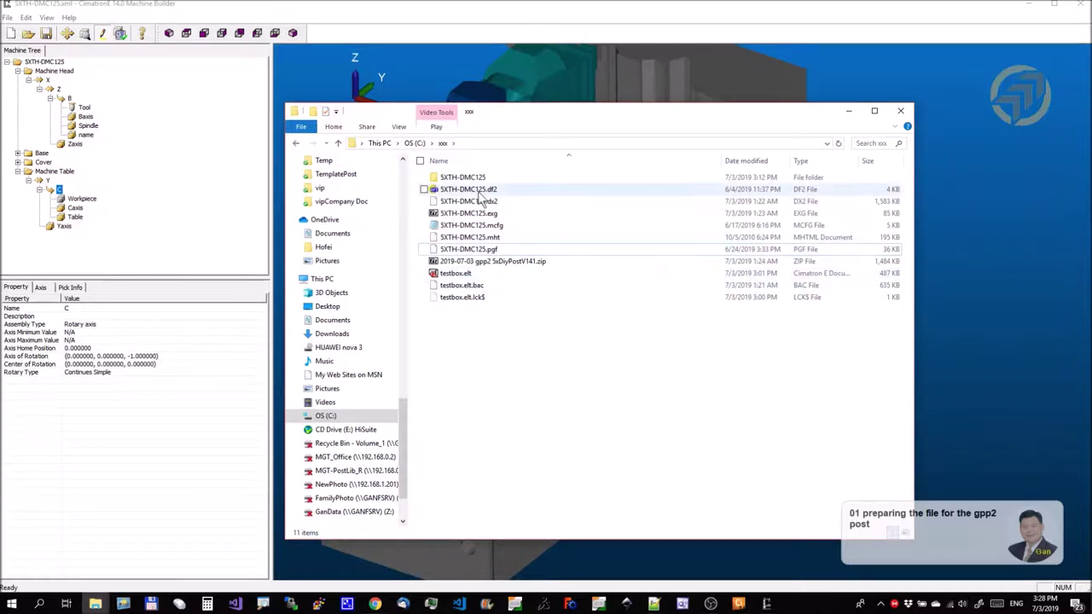
click(476, 190)
shift+click(483, 250)
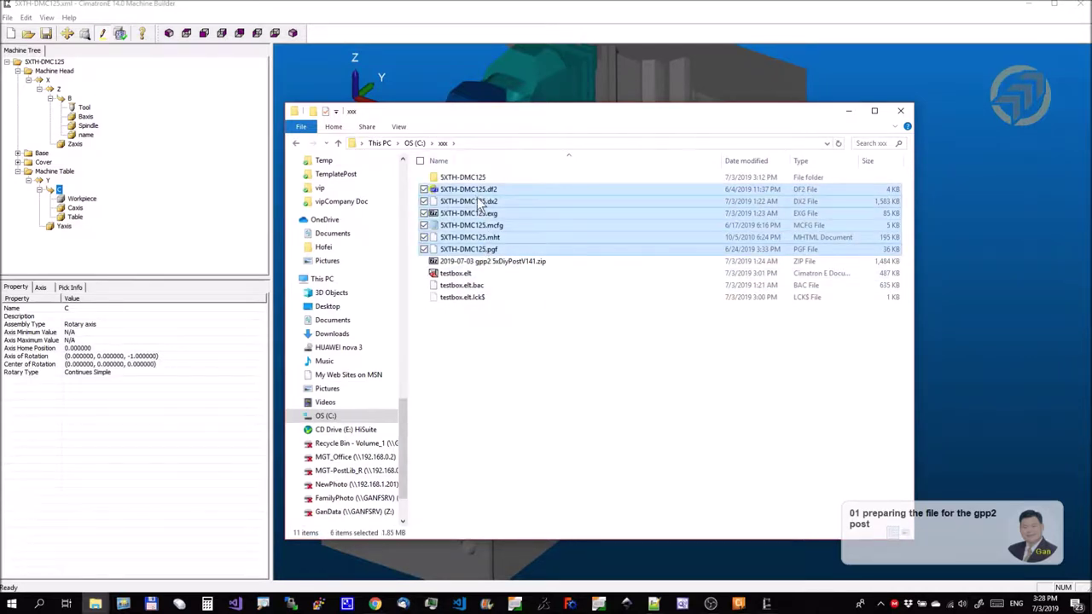
click(95, 604)
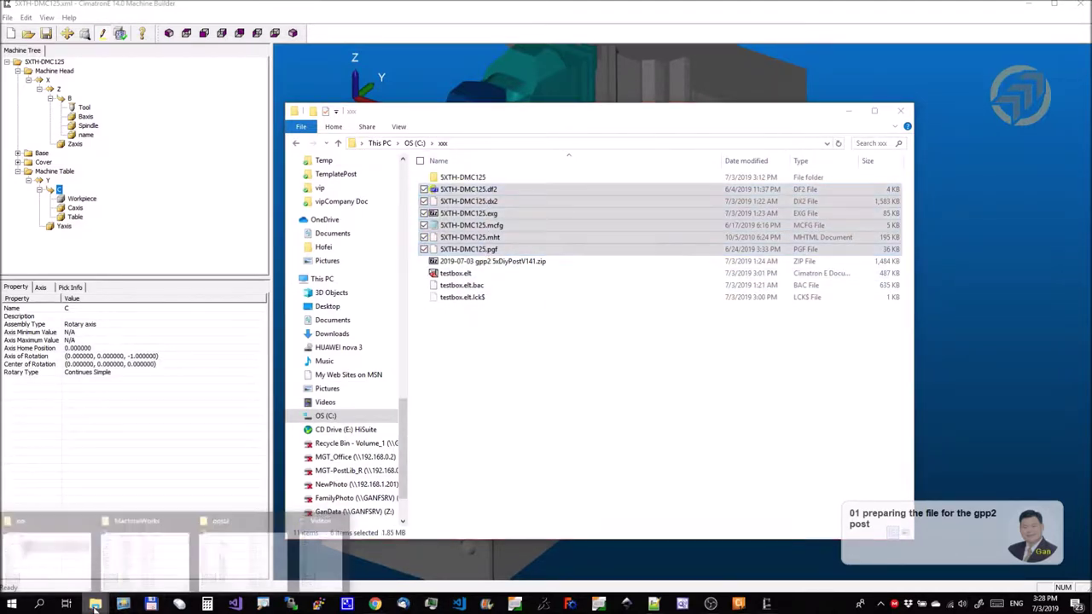
- Copy the six SXTH-DMC125 post files into Cimatron's post2 folder
click(265, 559)
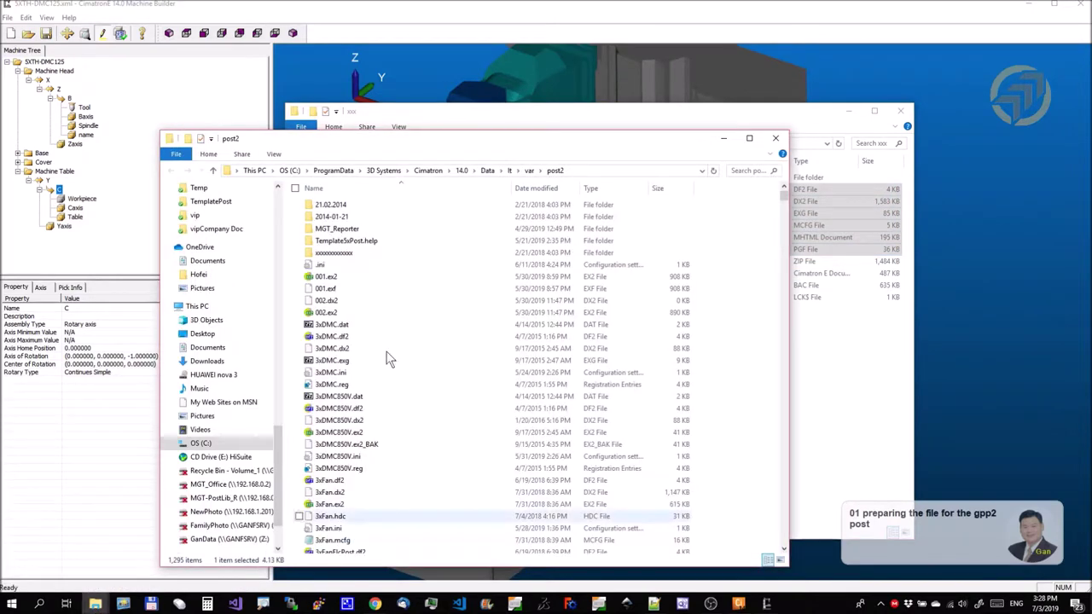
click(597, 171)
click(599, 170)
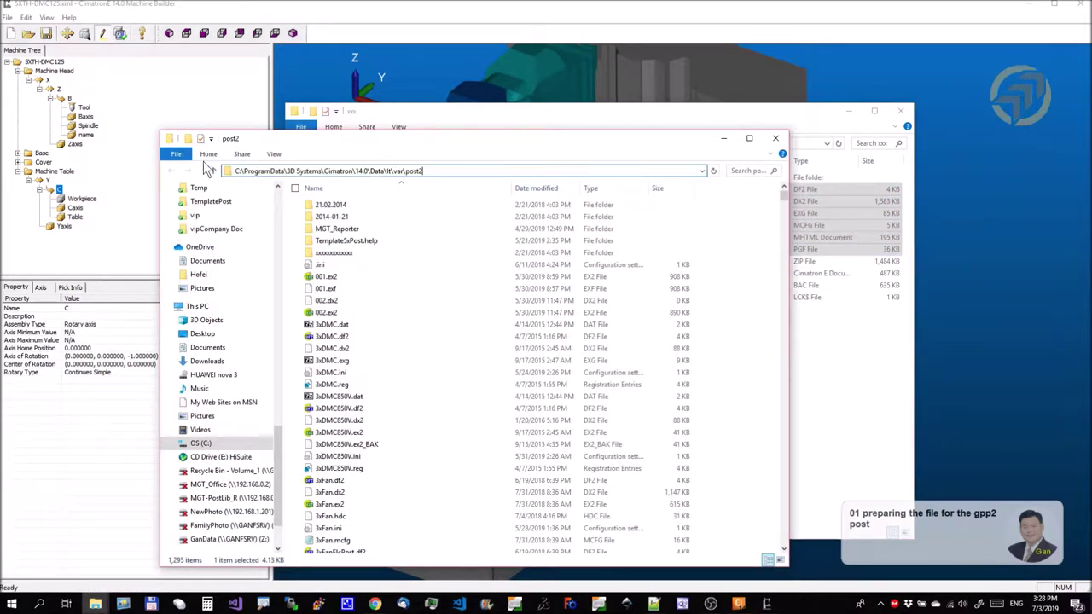
drag(508, 115, 753, 98)
drag(459, 369, 452, 428)
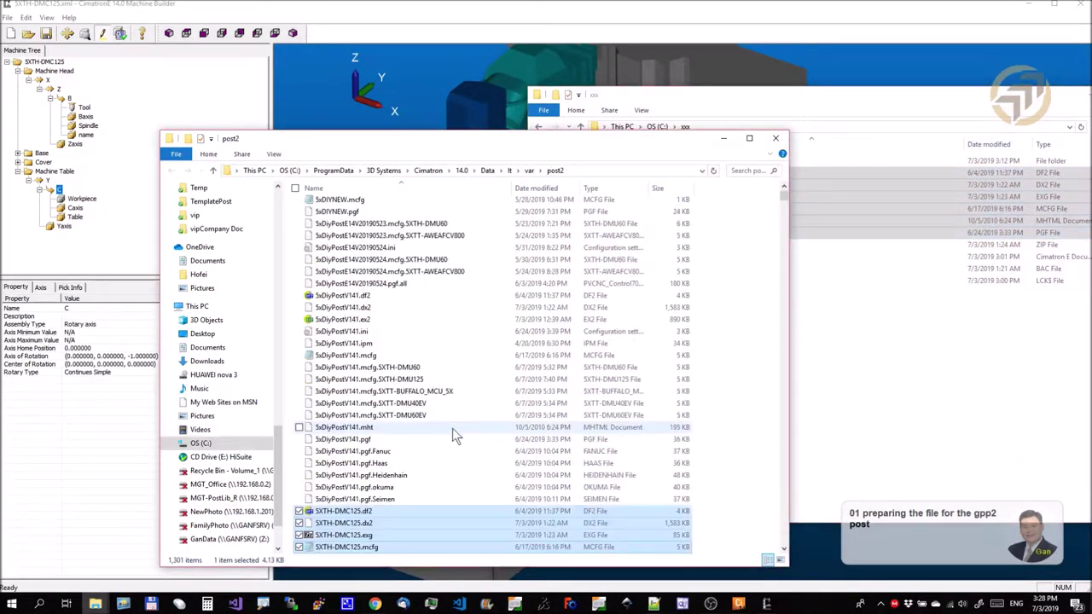
scroll(453, 425, down, 6)
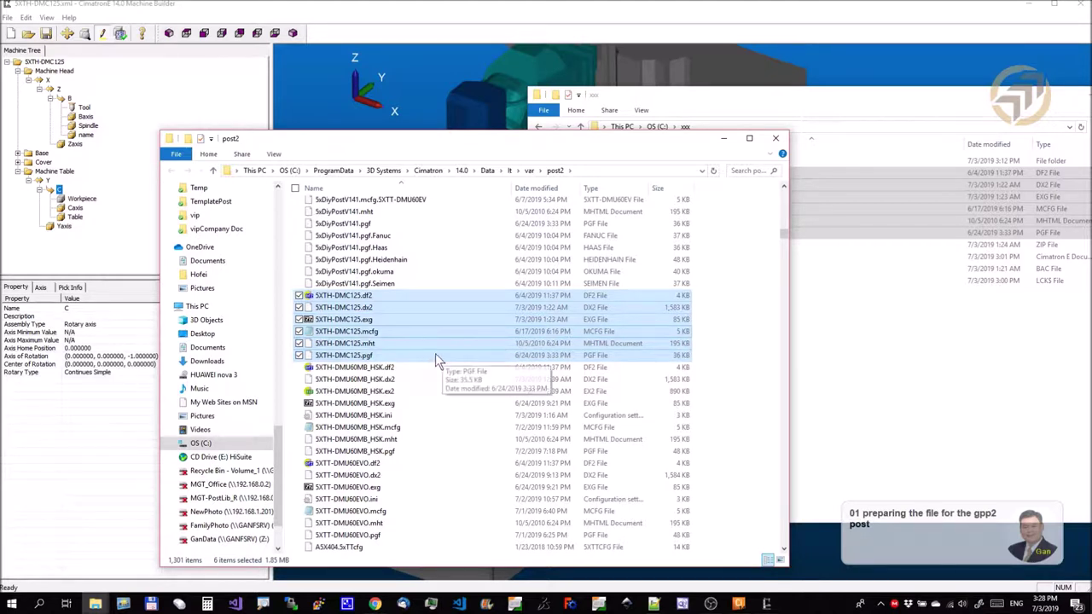
- Open SXTH-DMC125.pgf and SXTH-DMC125.mcfg from post2 in Notepad++
click(354, 356)
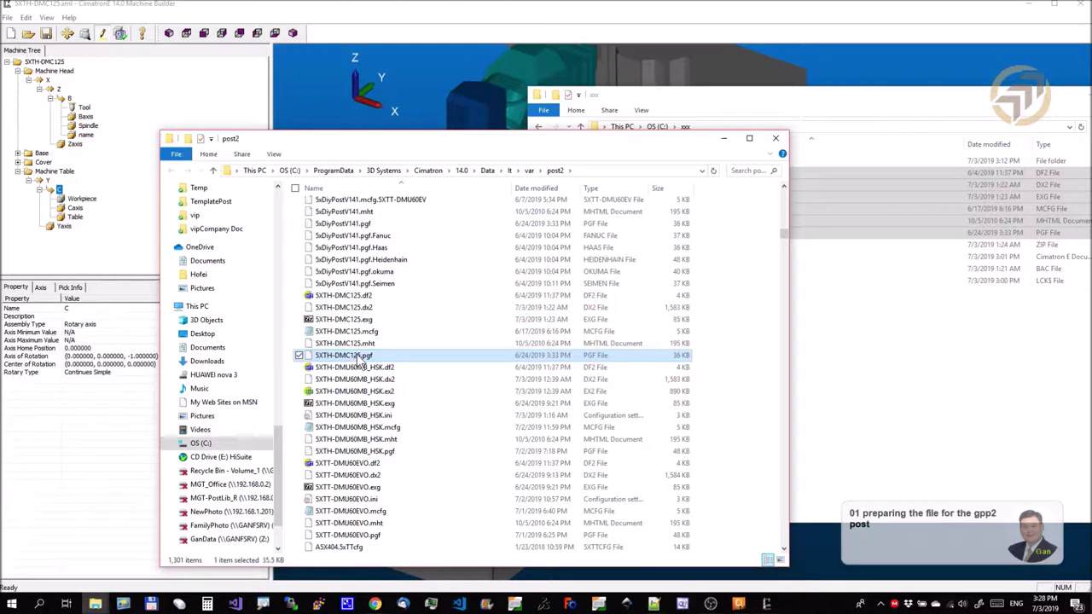
ctrl+click(400, 331)
drag(382, 335, 550, 269)
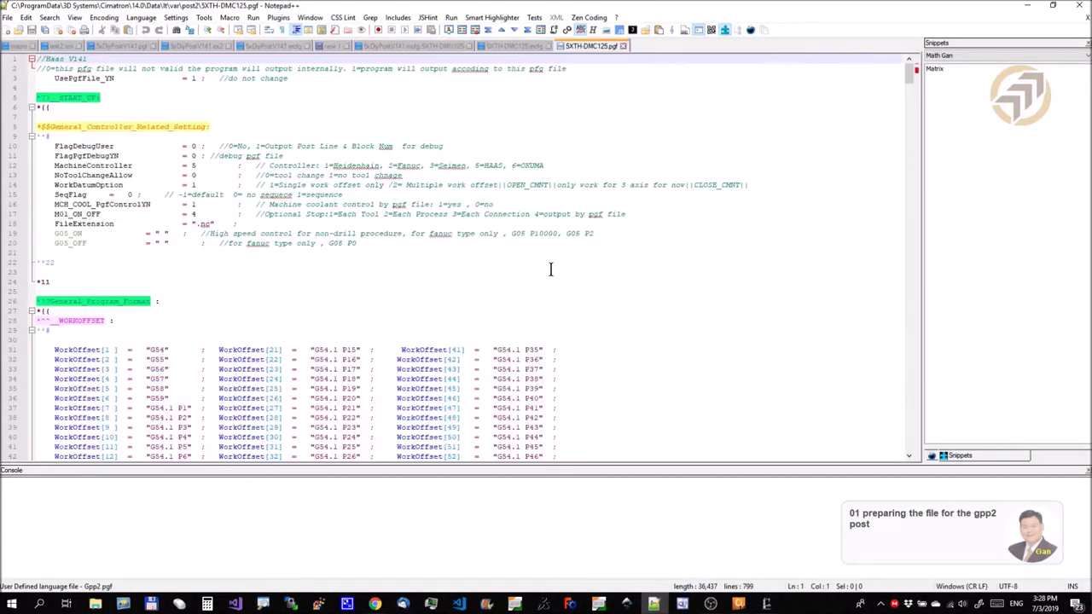
click(1026, 7)
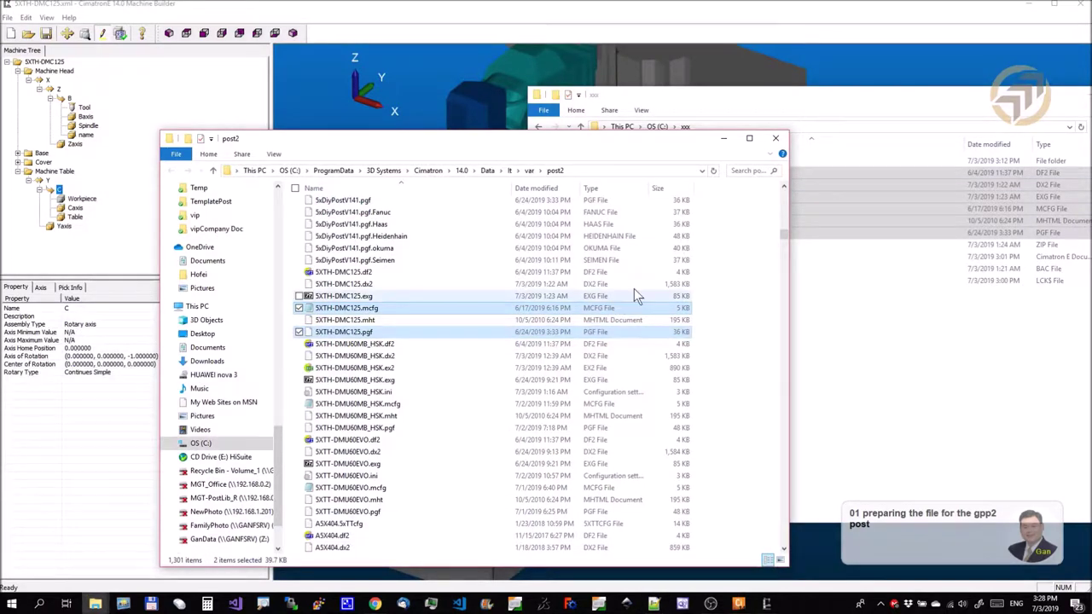
- Minimise post2, look inside the SXTH-DMC125 folder, and return to the xxx folder listing
click(724, 137)
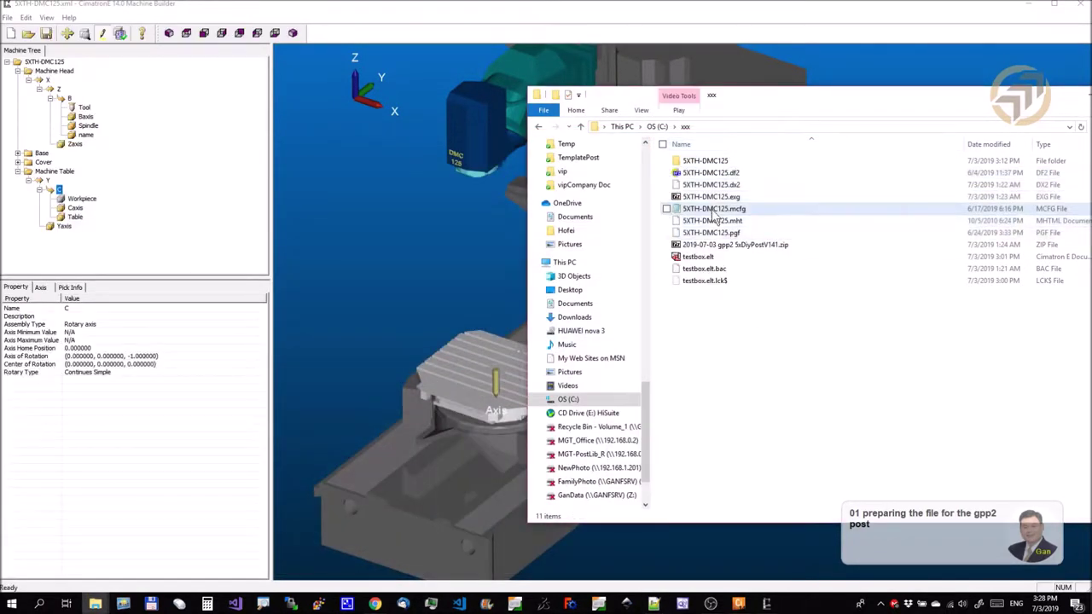
double_click(715, 161)
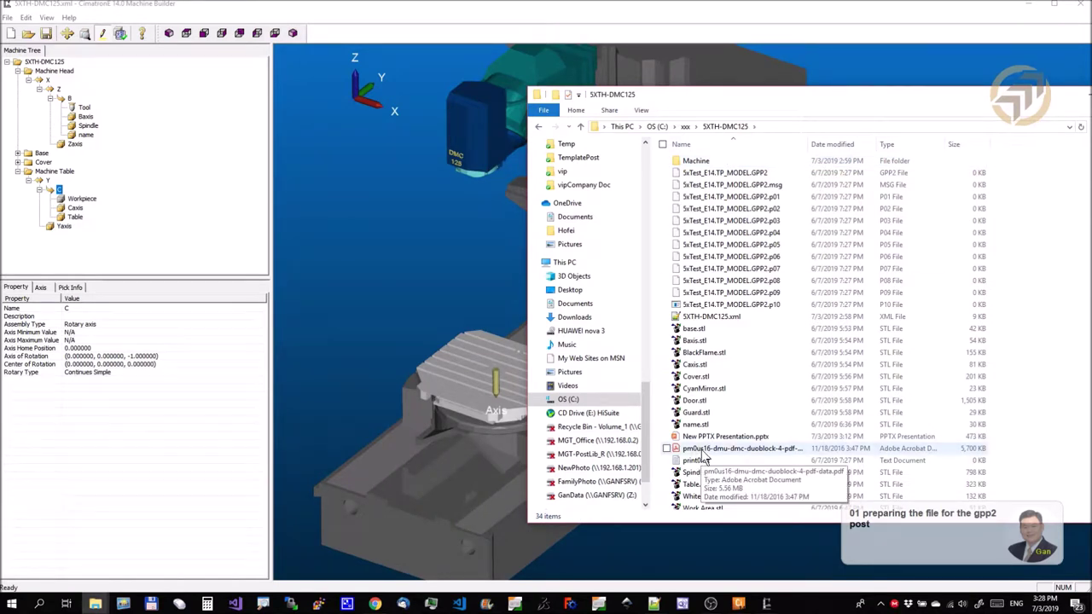
click(686, 126)
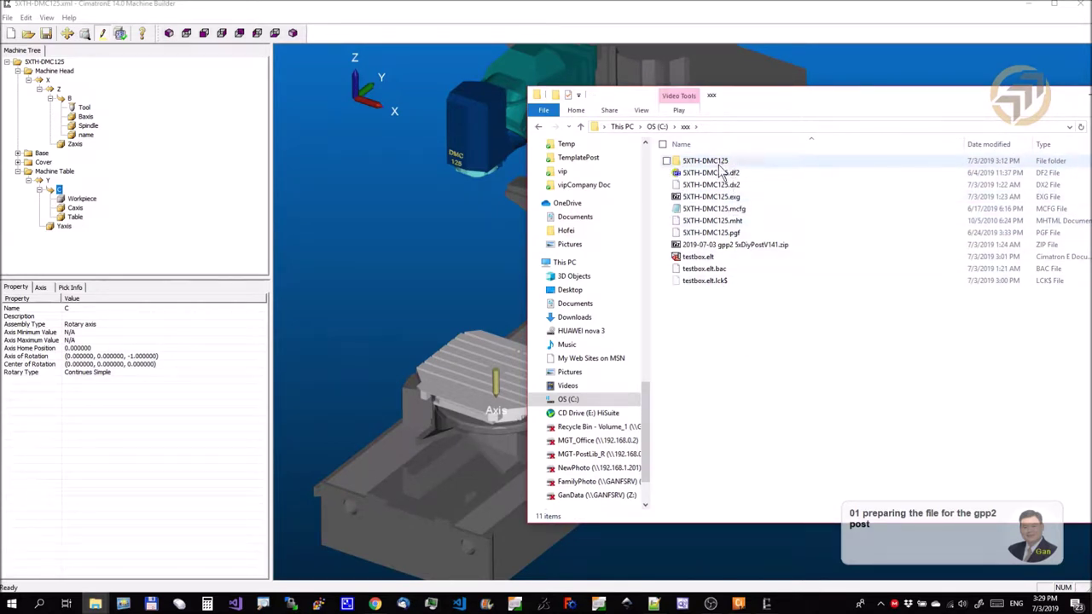
click(708, 162)
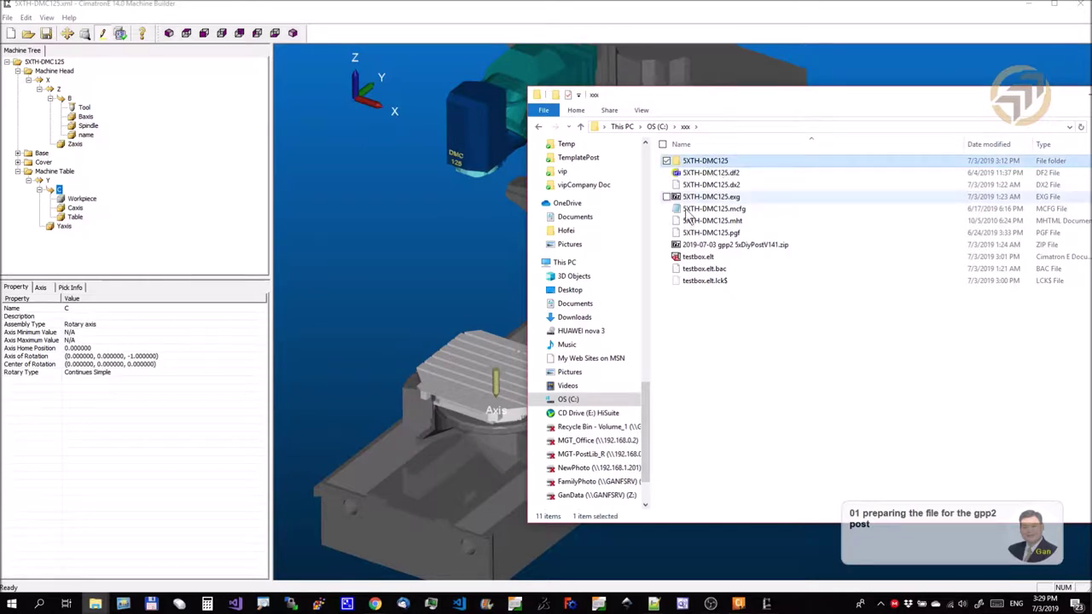
mouse_move(96, 604)
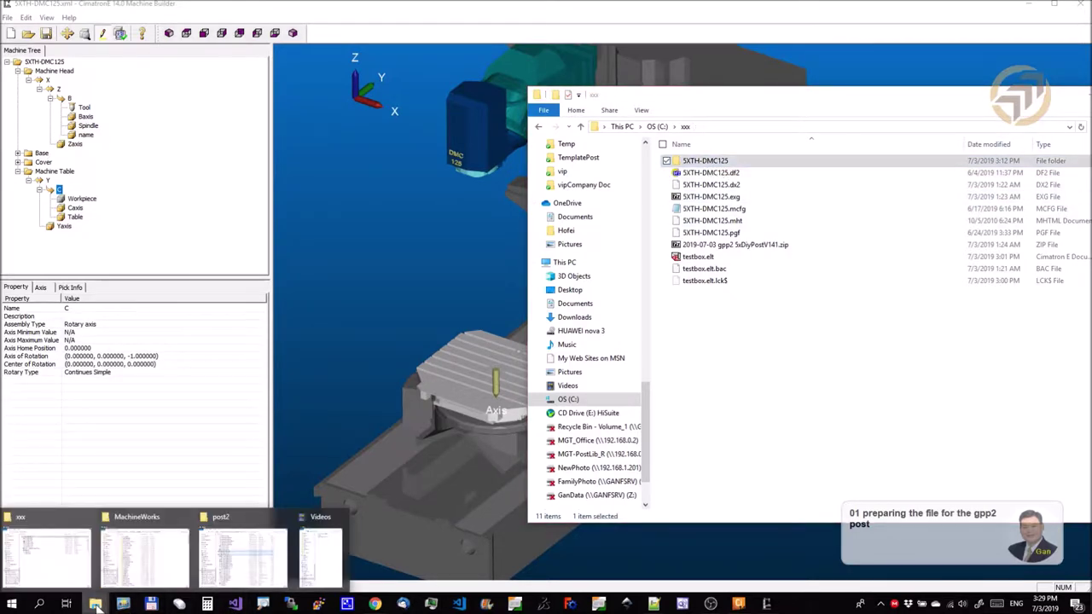
click(132, 562)
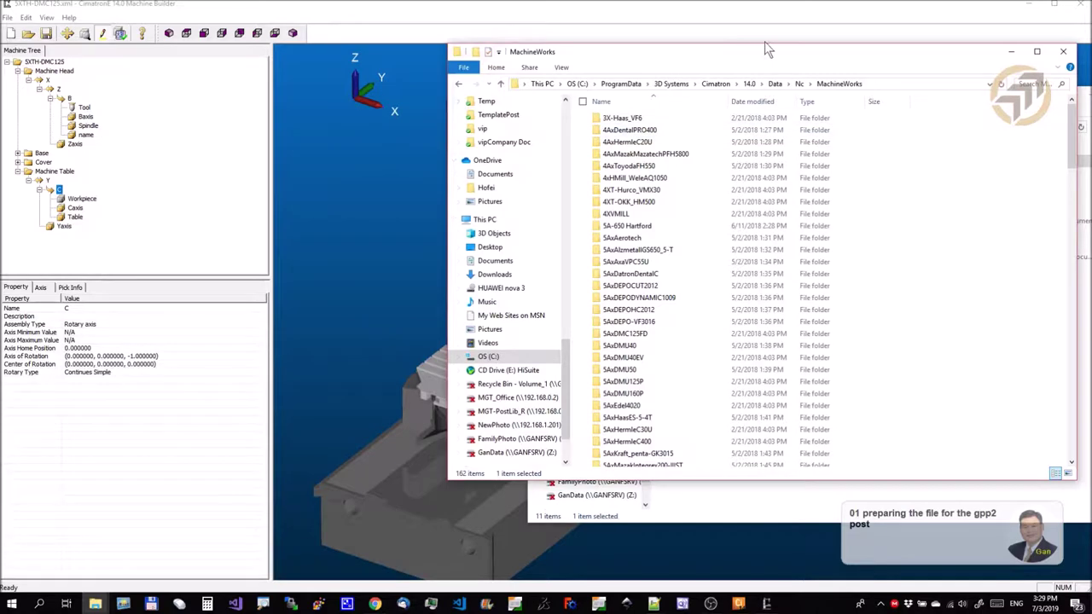
- Find and select SXTH-DMC125 in the MachineWorks folder, then minimise both Explorer windows
drag(764, 62, 361, 90)
click(495, 121)
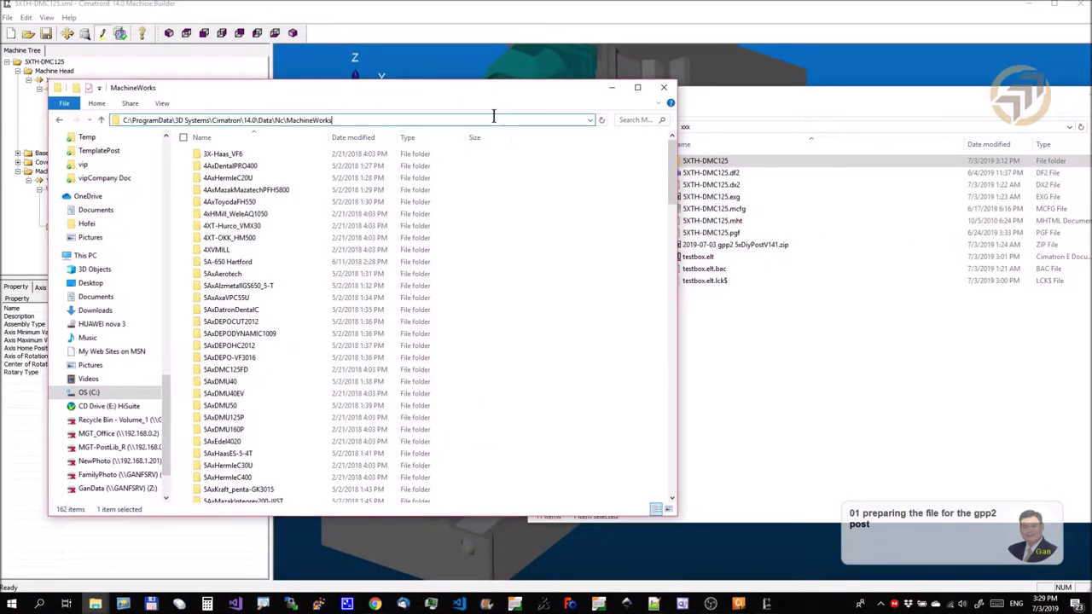
click(439, 382)
scroll(443, 382, down, 12)
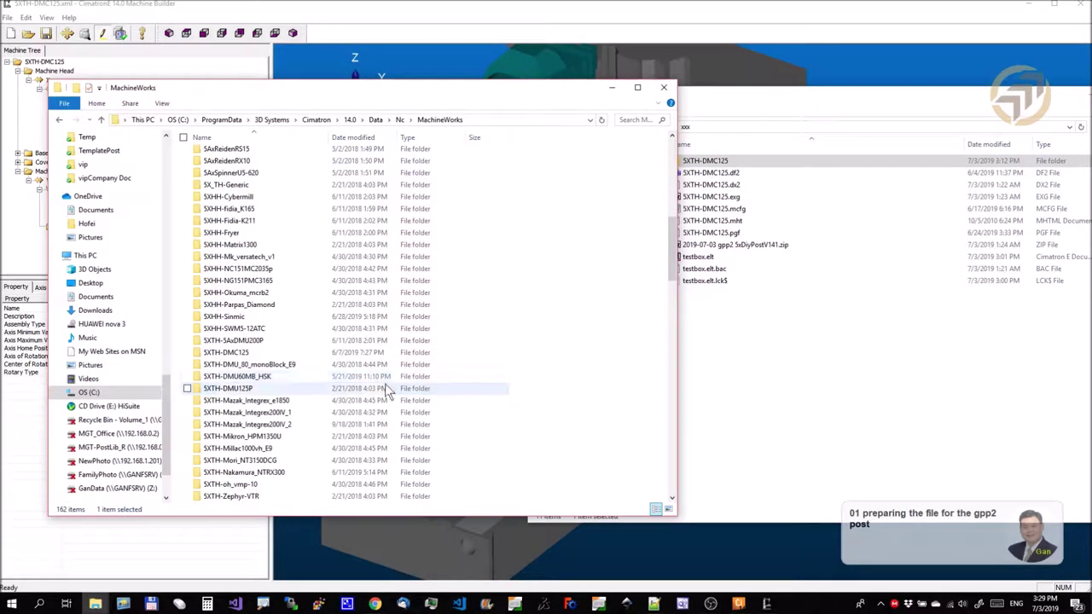
click(246, 353)
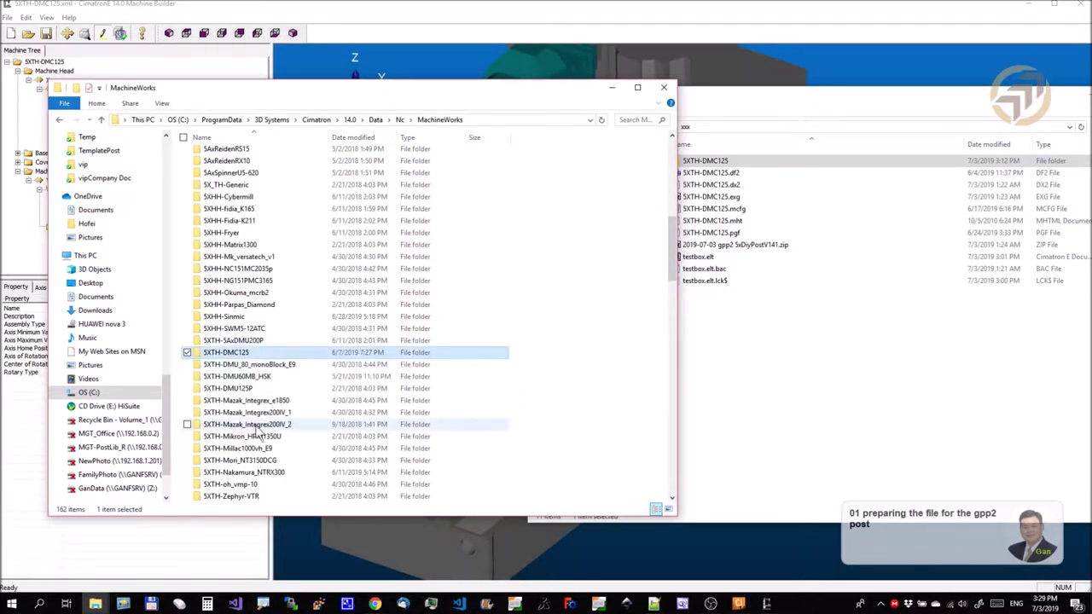
click(614, 91)
click(692, 313)
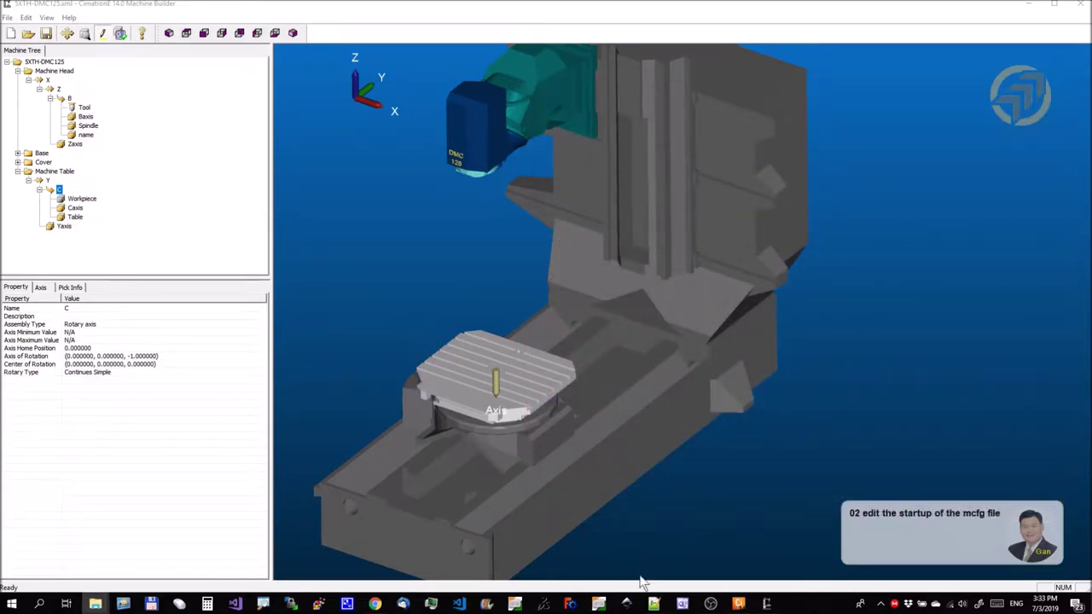
click(654, 604)
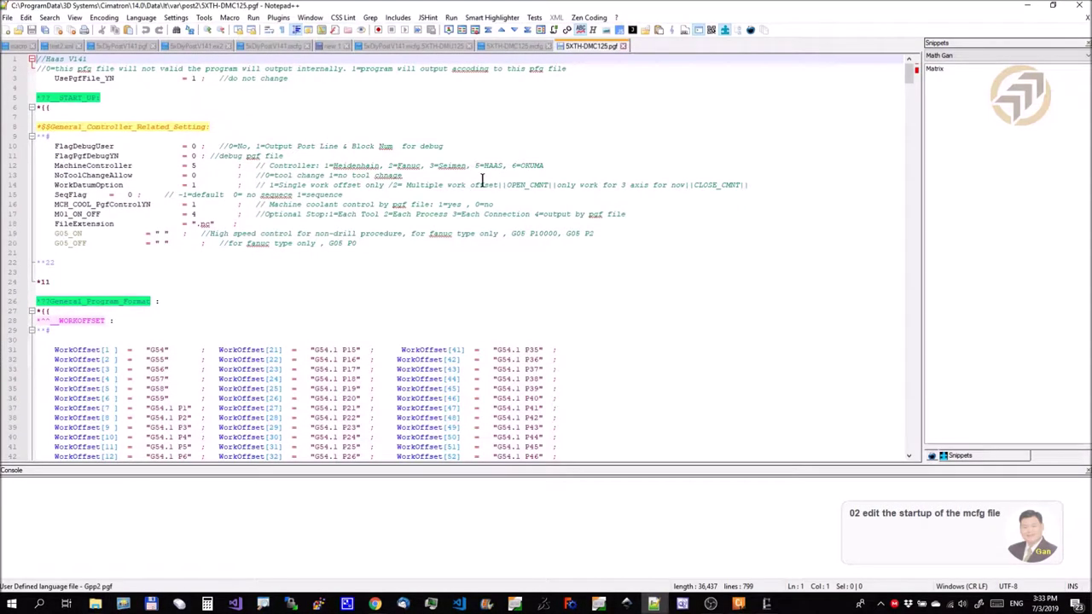
- Fold all blocks of SXTH-DMC125.mcfg and expand only its START_UP section
click(515, 48)
click(498, 270)
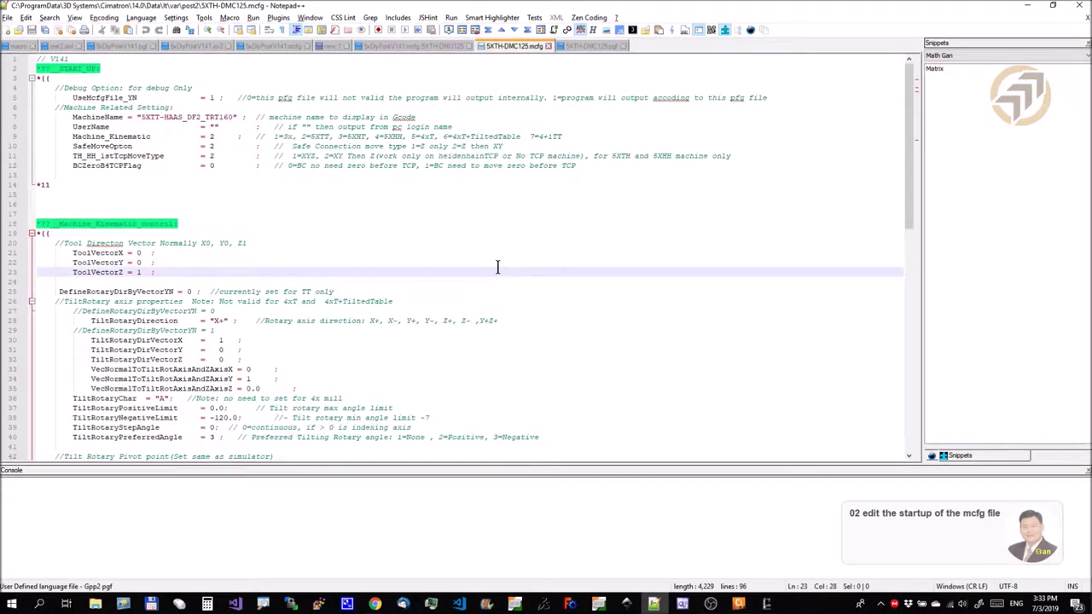
key(alt+0)
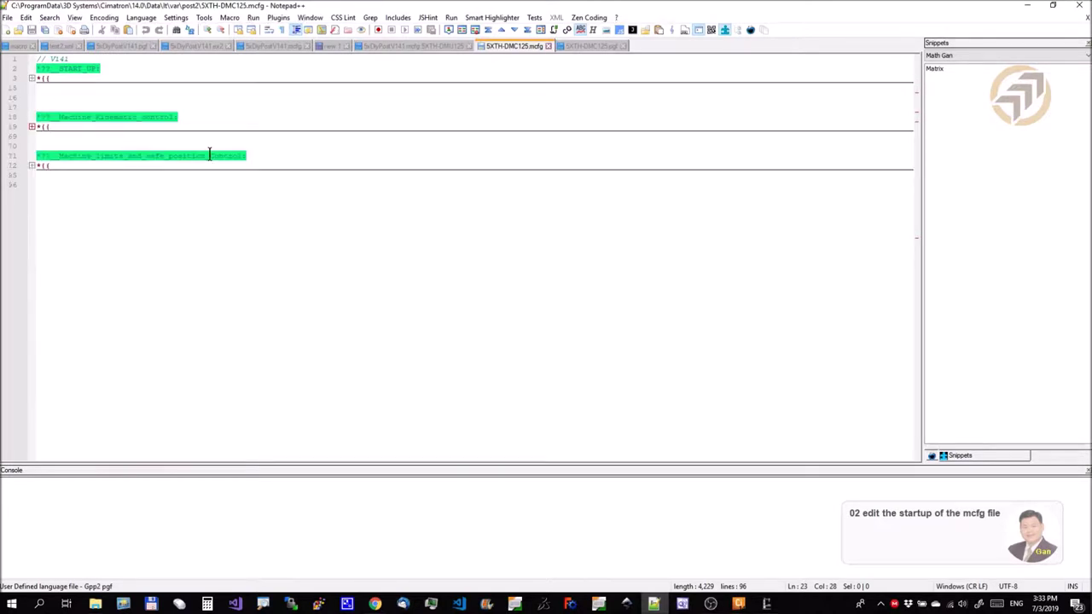
click(31, 79)
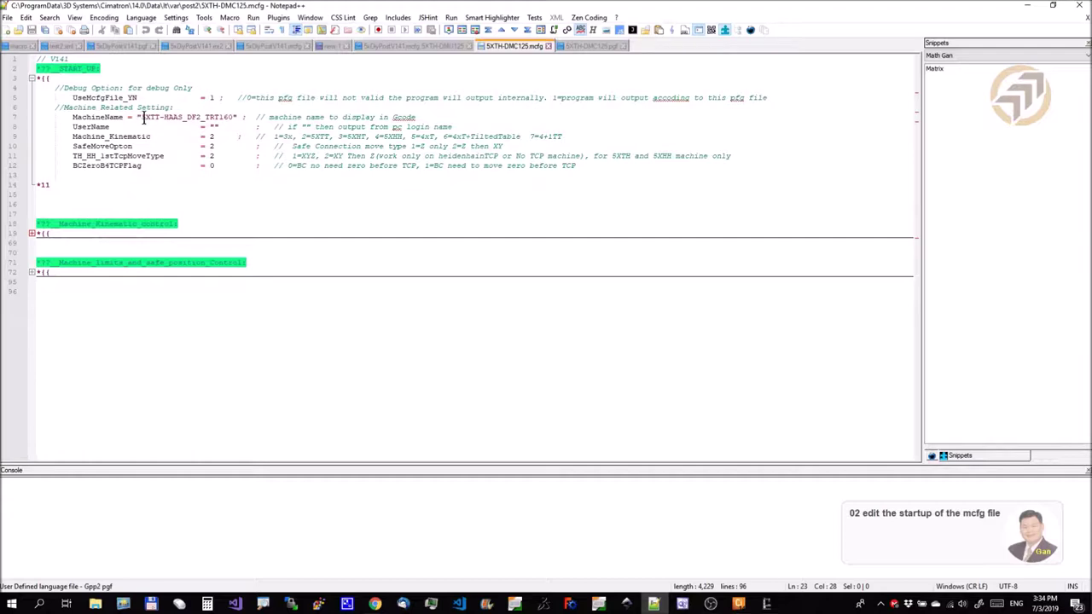
click(95, 604)
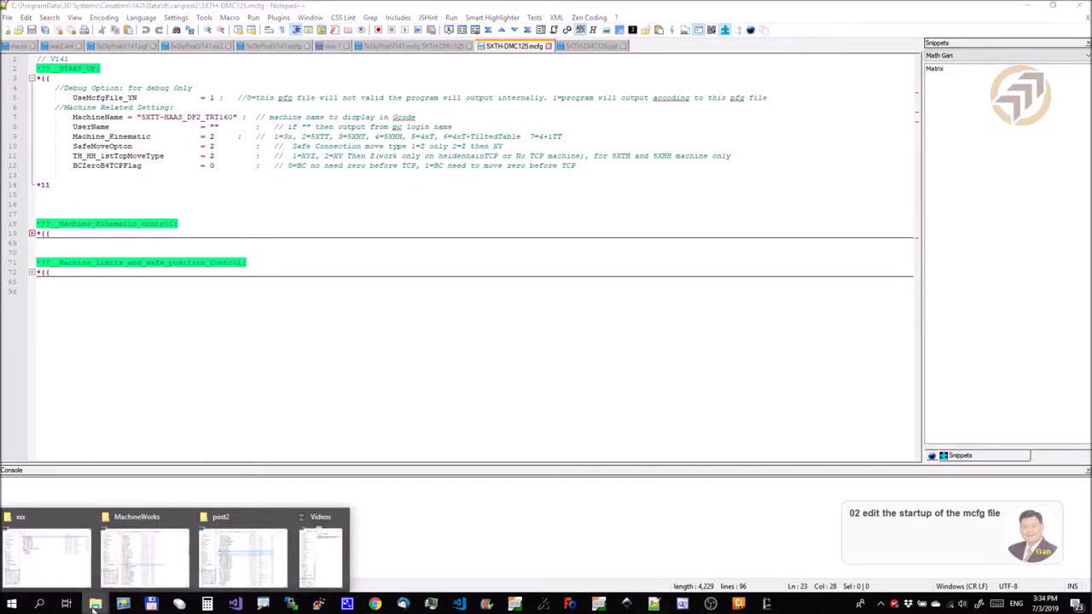
click(47, 555)
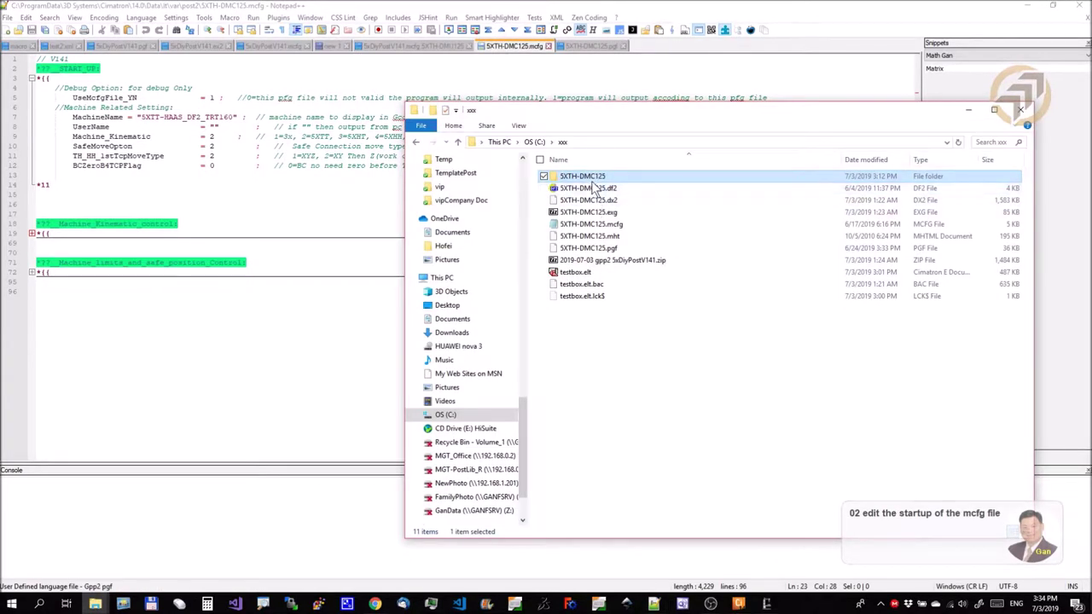
- Paste the copied folder name SXTH-DMC125 as the MachineName value on line 7
click(597, 177)
right_click(595, 177)
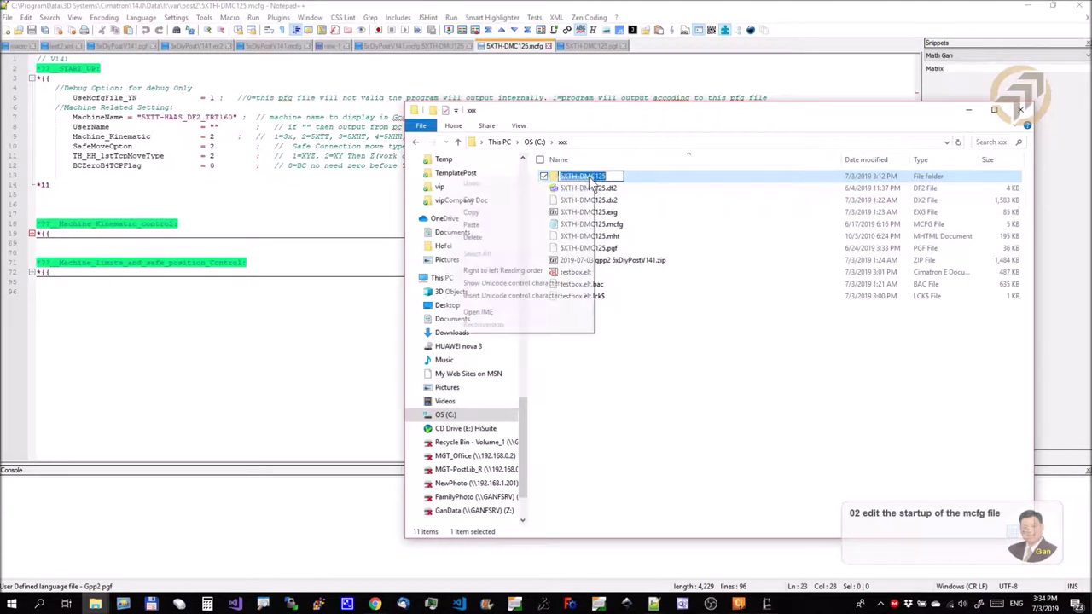
click(490, 212)
click(215, 119)
drag(141, 116, 232, 117)
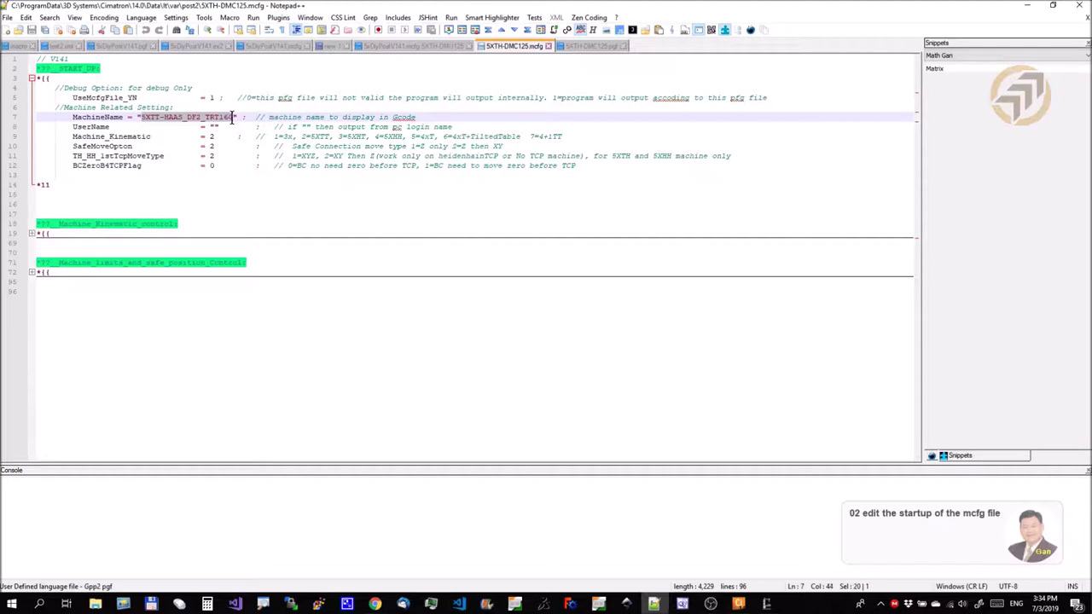
right_click(228, 117)
click(271, 168)
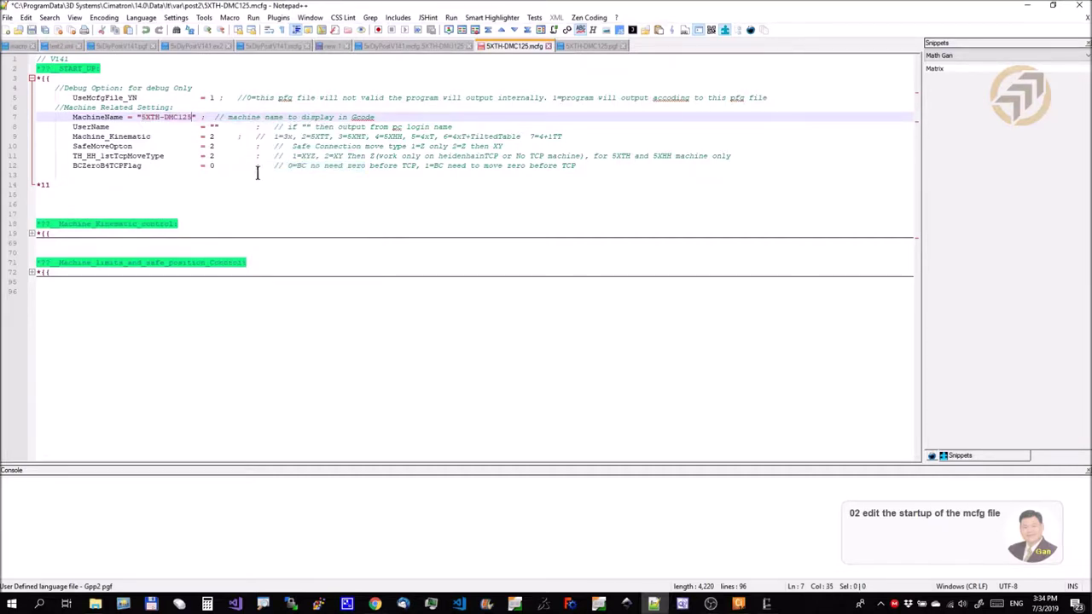
- Move through the START_UP lines to just before the Machine_Kinematic value 2
click(246, 174)
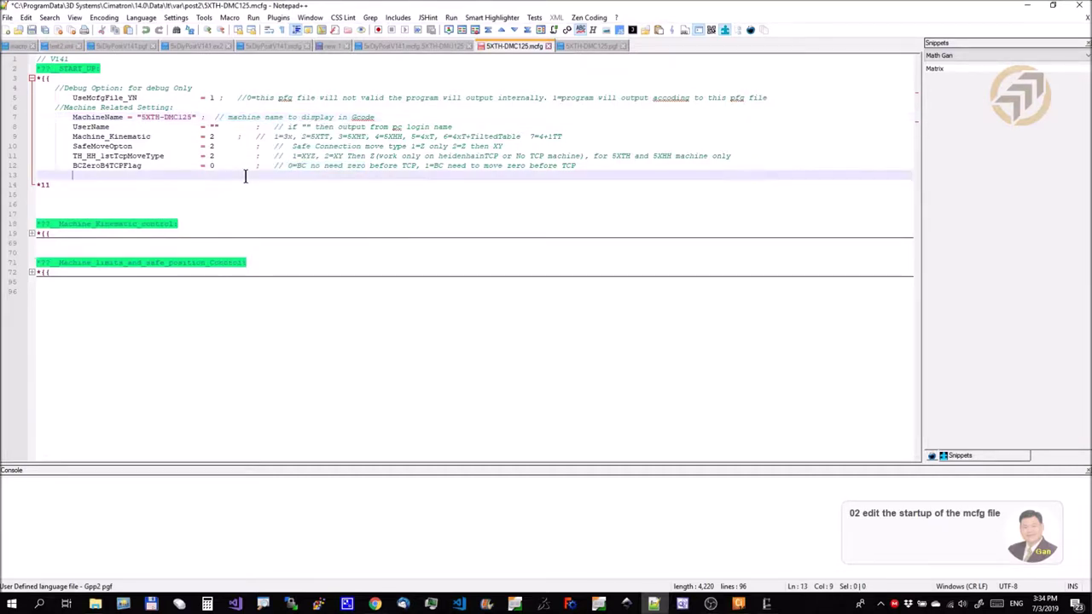
click(217, 126)
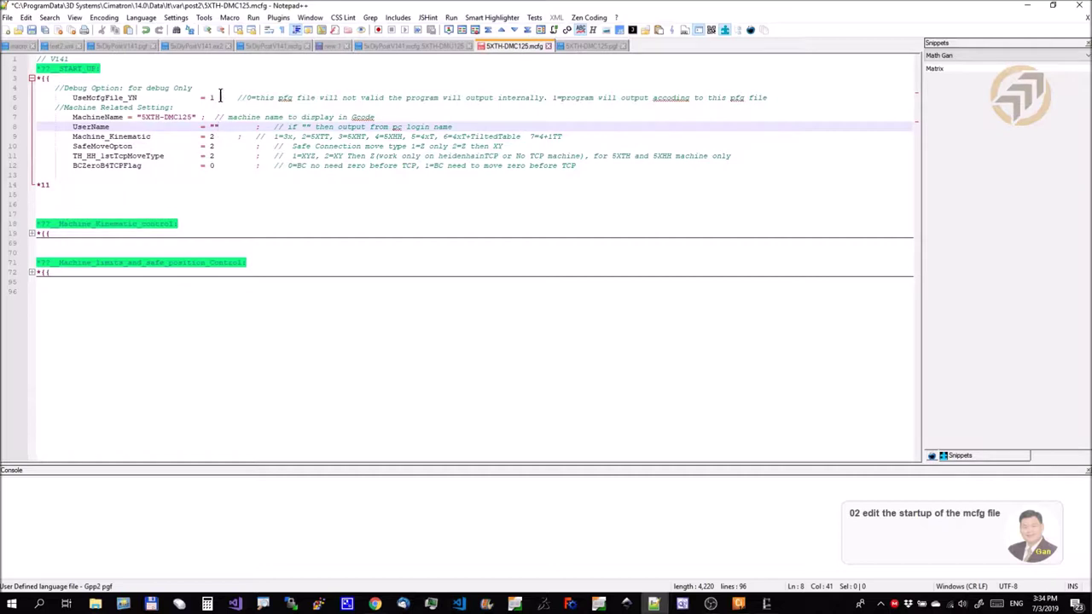
drag(223, 97, 162, 97)
click(131, 127)
click(127, 137)
click(215, 136)
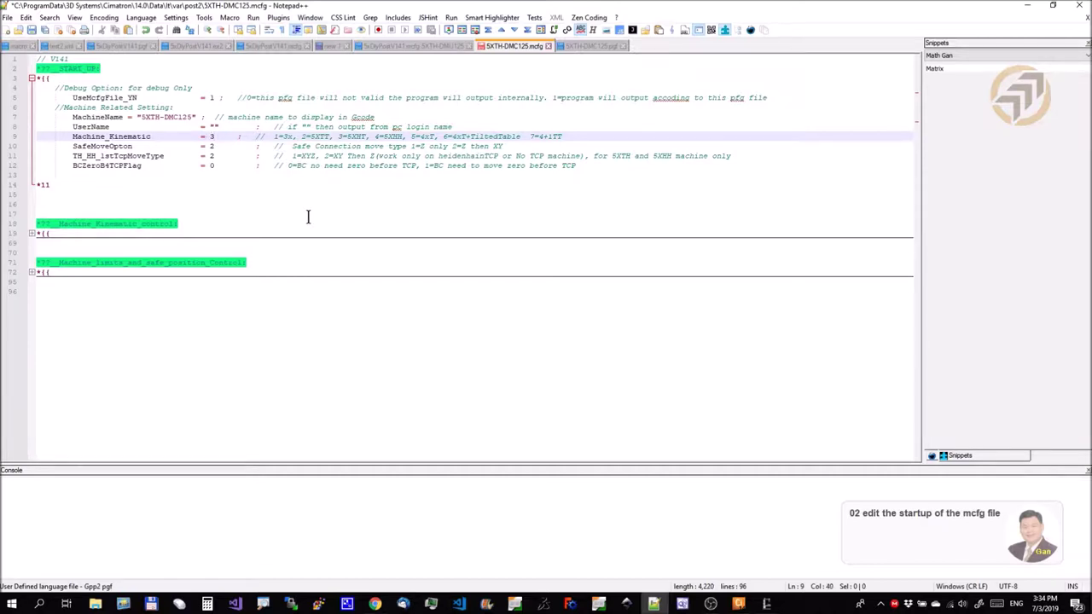
- Review the Machine_Kinematic, SafeMoveOpton and TH_HH_1stTcpMoveType settings and their option comments
click(359, 138)
click(110, 146)
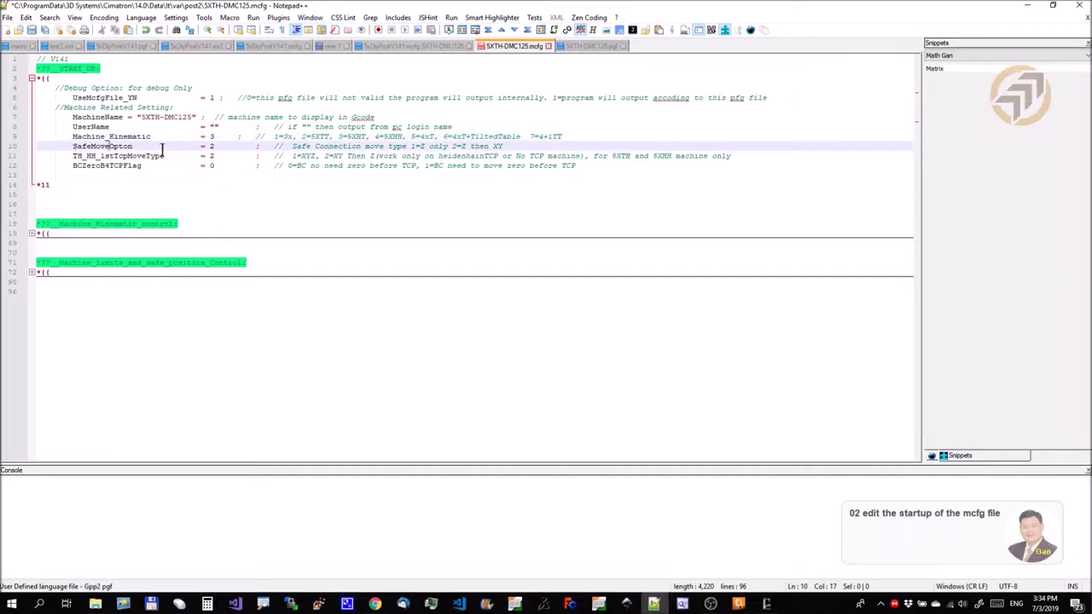
click(220, 147)
click(142, 157)
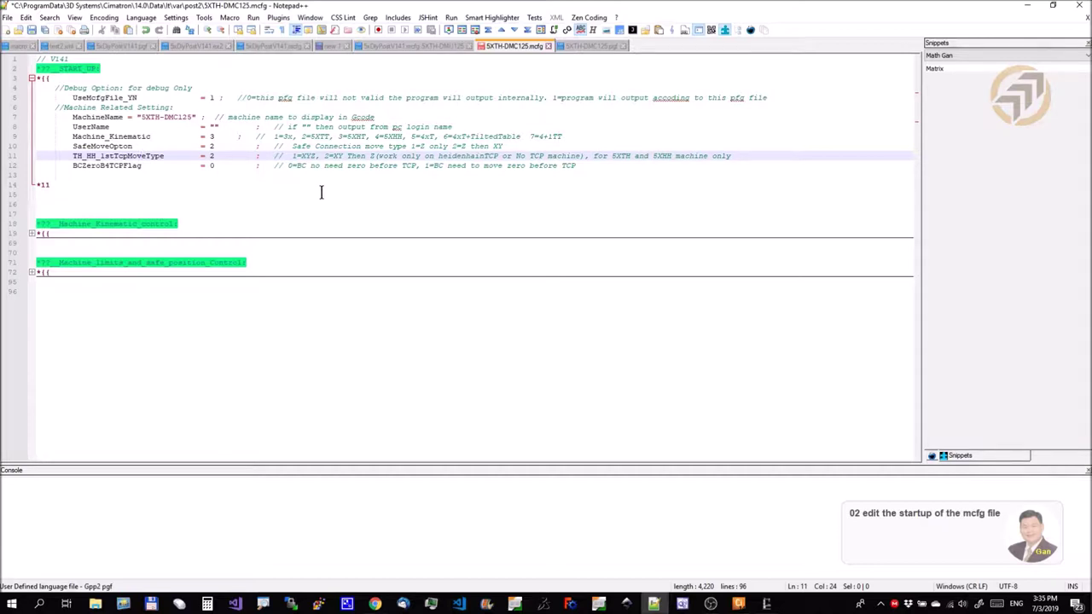
drag(292, 156, 317, 156)
click(325, 156)
drag(325, 156, 502, 157)
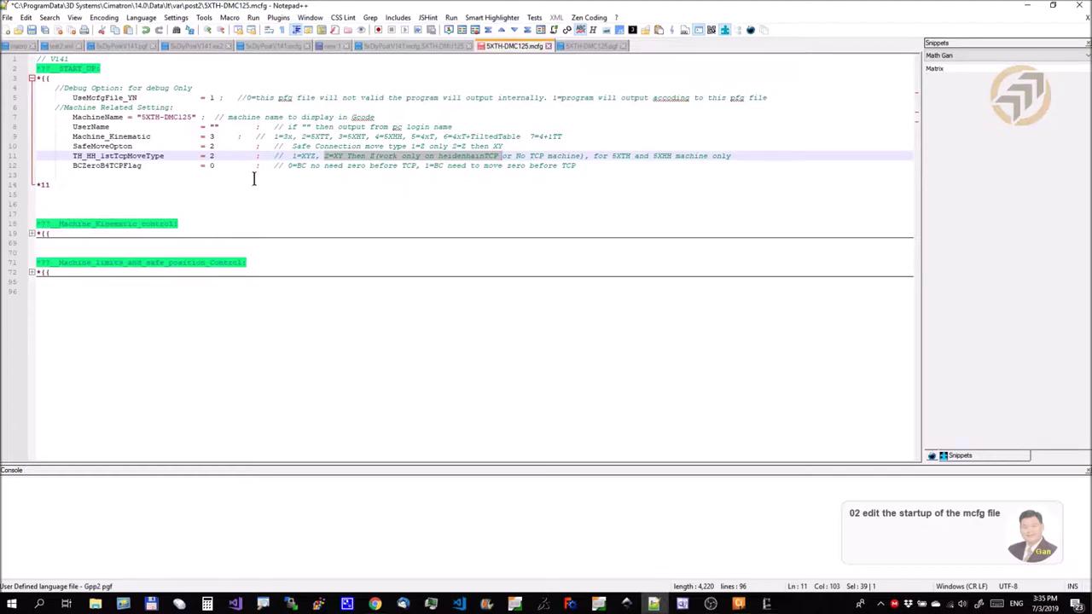
- Change TH_HH_1stTcpMoveType from 2 to 1 (XYZ together)
click(218, 157)
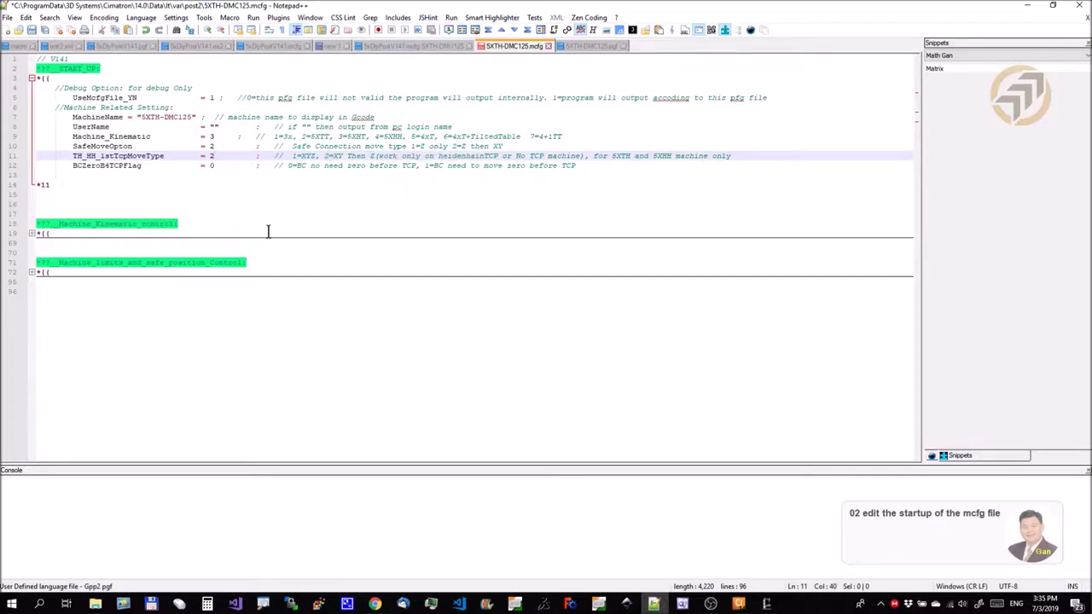
key(BackSpace)
text(1)
click(128, 165)
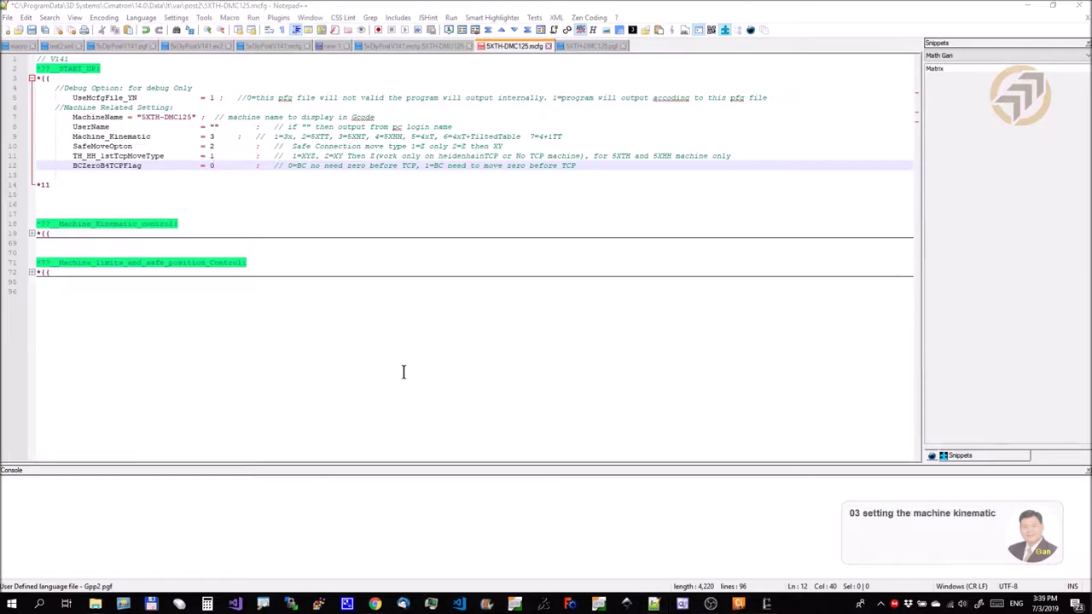
- Collapse START_UP, expand Machine_Kinematic_control, and set DefineRotaryDirByVectorYN to 0
click(32, 78)
click(32, 127)
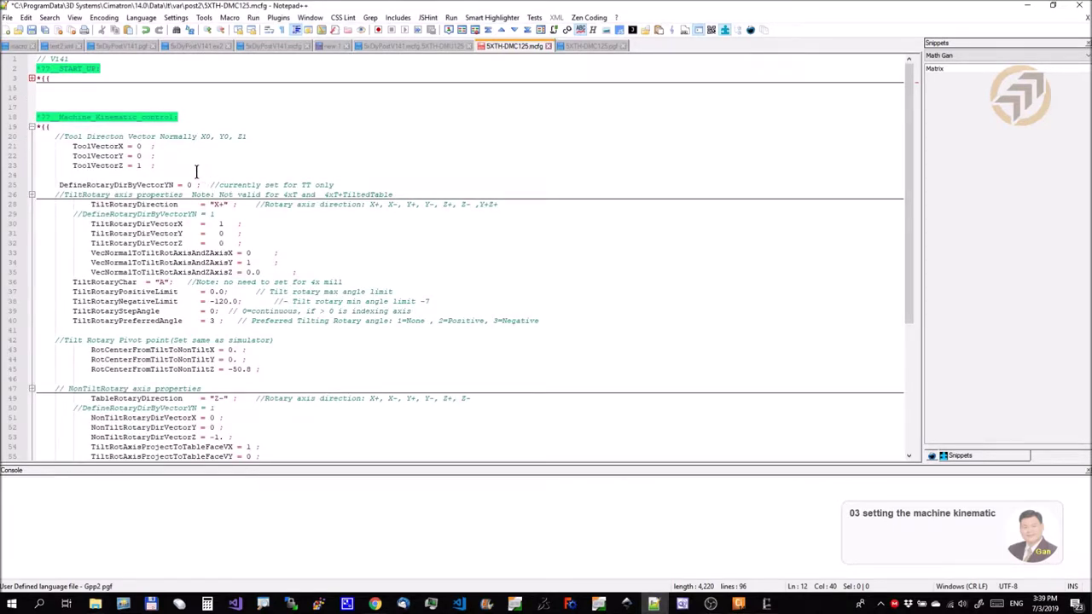
drag(195, 171, 72, 146)
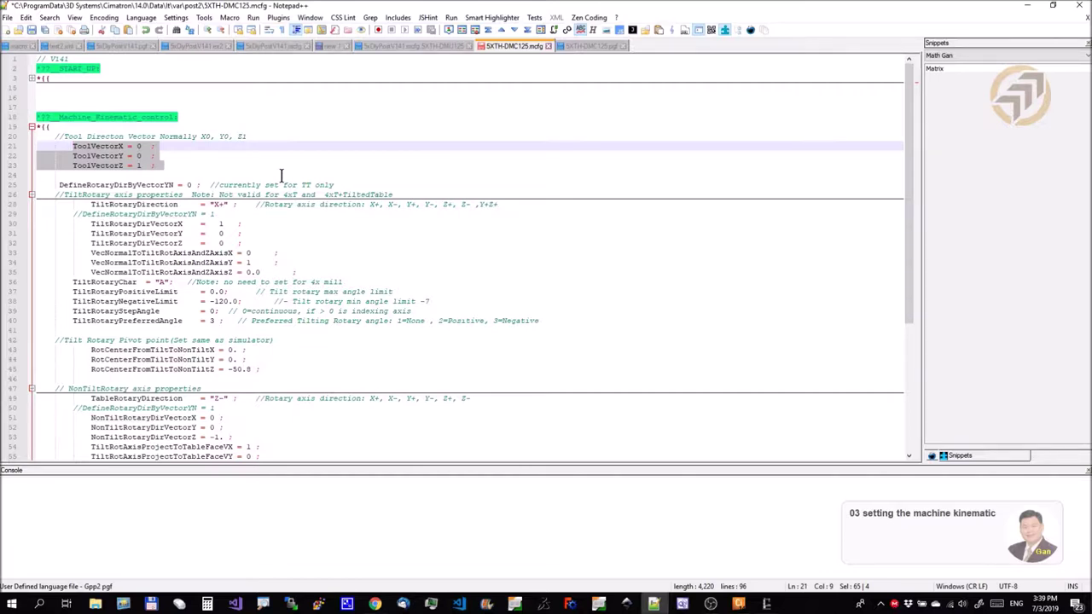
click(125, 185)
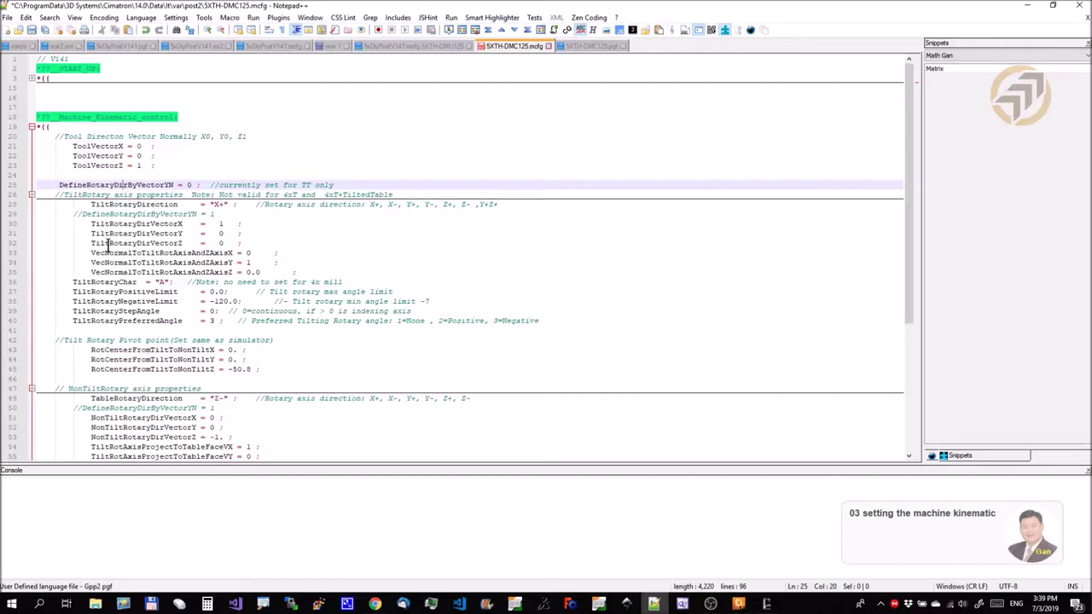
click(192, 185)
text(1)
key(BackSpace)
text(0)
- Replace TiltRotaryDirection X+ with Y+Z+ copied from the axis direction comment
drag(481, 204, 498, 205)
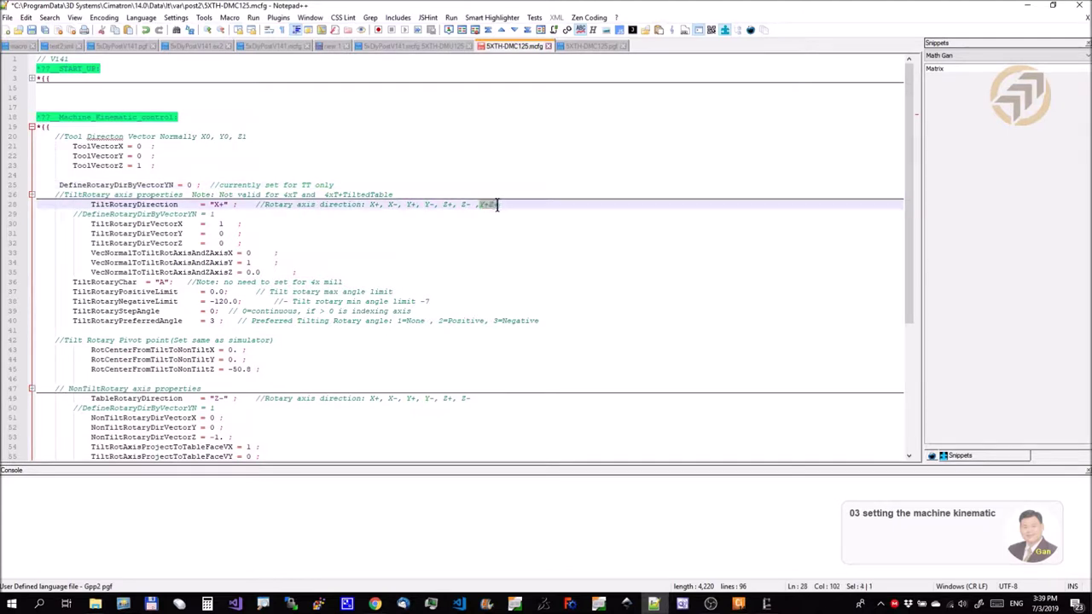
right_click(499, 210)
click(518, 243)
click(225, 205)
key(BackSpace)
key(BackSpace)
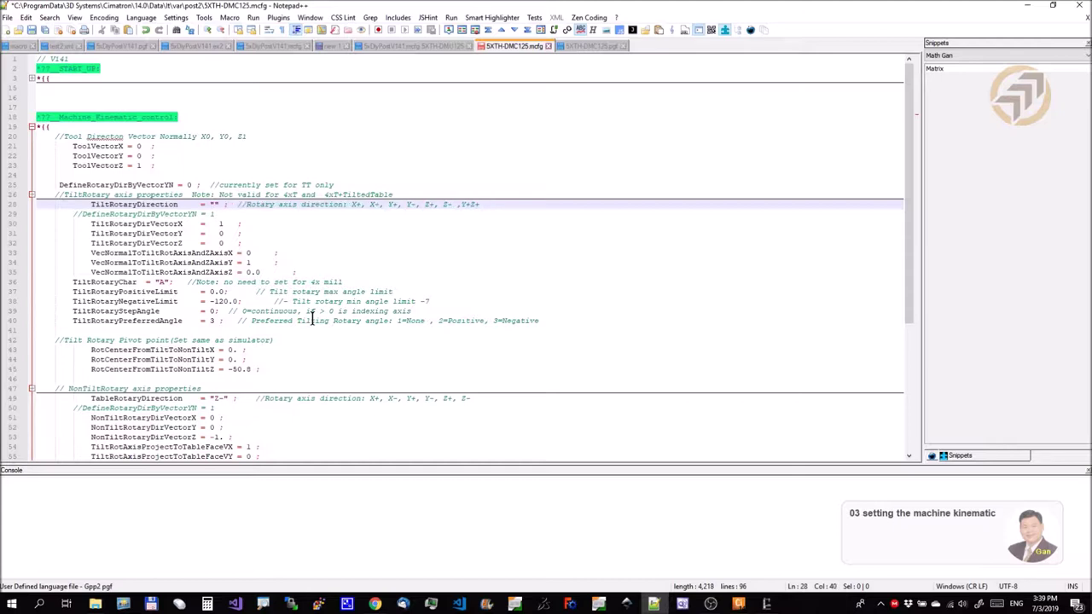
key(ctrl+v)
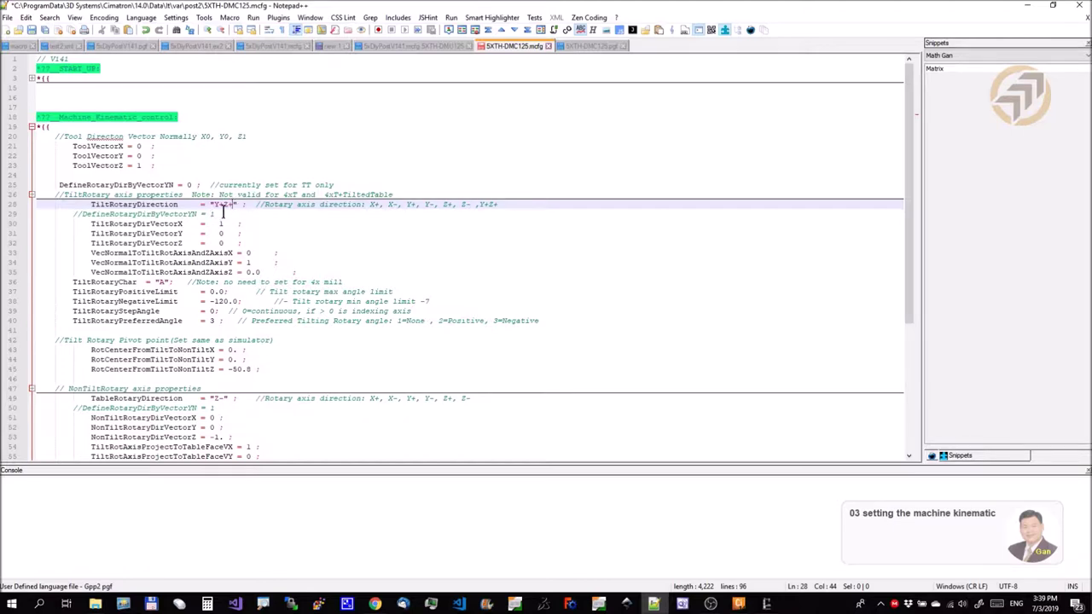
click(766, 605)
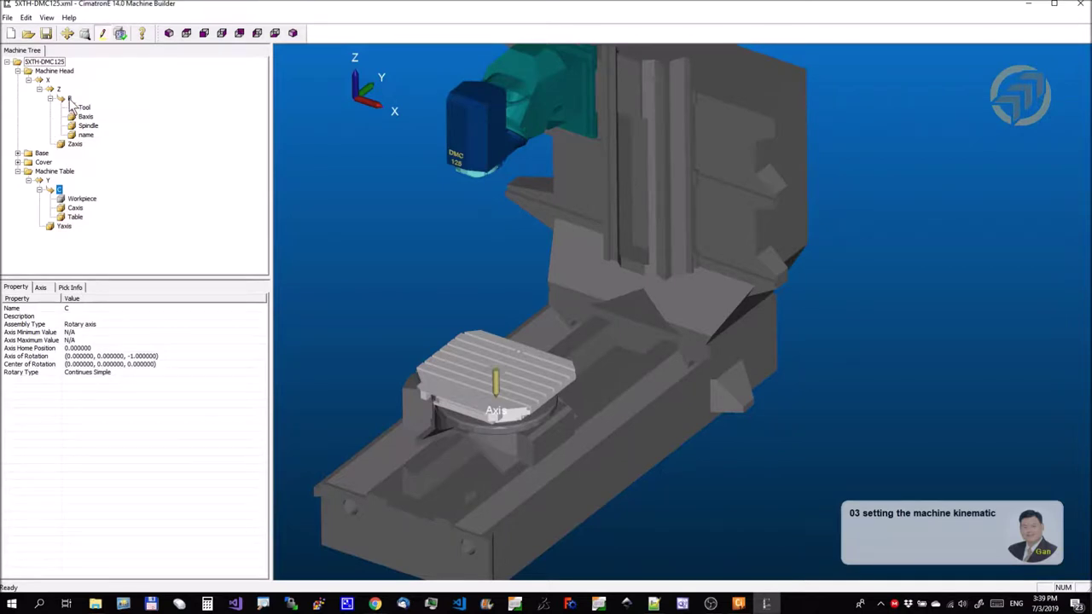
- Check node B's Axis of Rotation (0, 0.707107, 0.707107), copy the Y value 0.707107, return to Notepad++
click(70, 98)
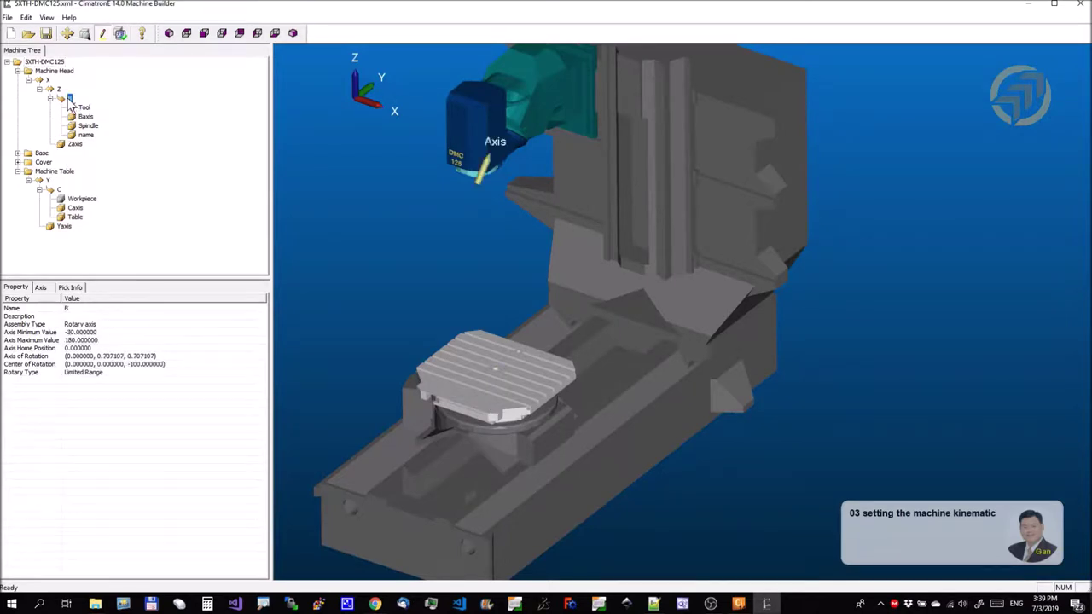
click(108, 355)
click(261, 356)
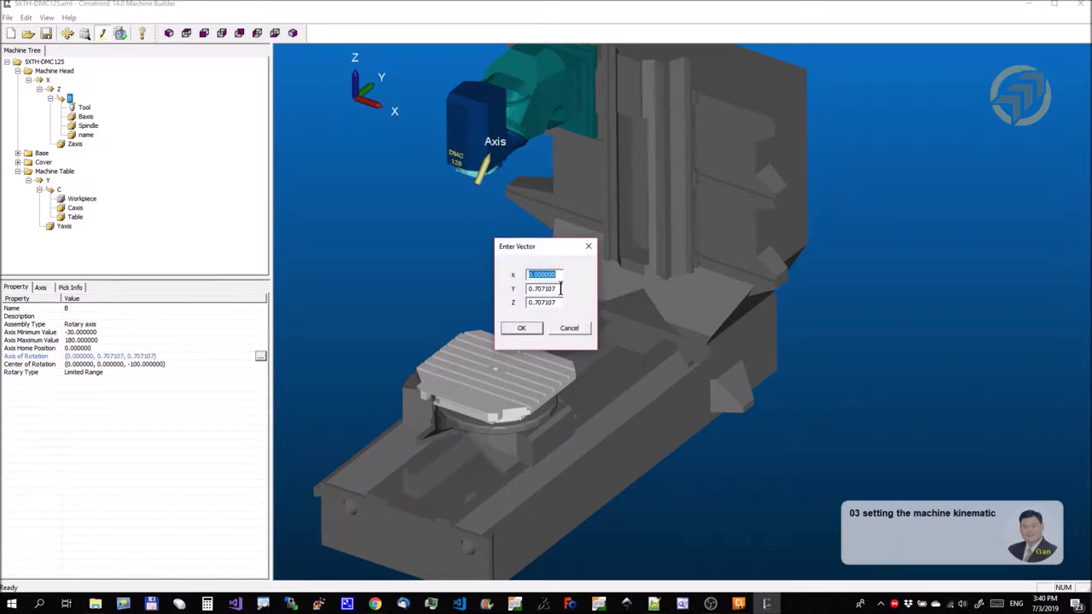
double_click(559, 288)
double_click(553, 303)
double_click(547, 289)
right_click(546, 291)
click(573, 326)
click(569, 328)
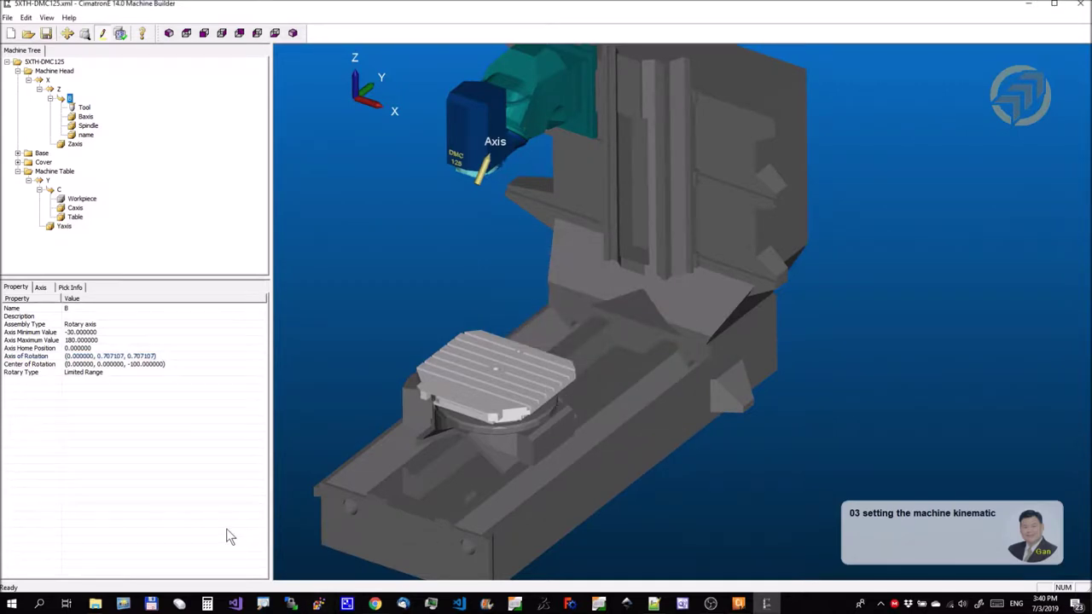
click(654, 604)
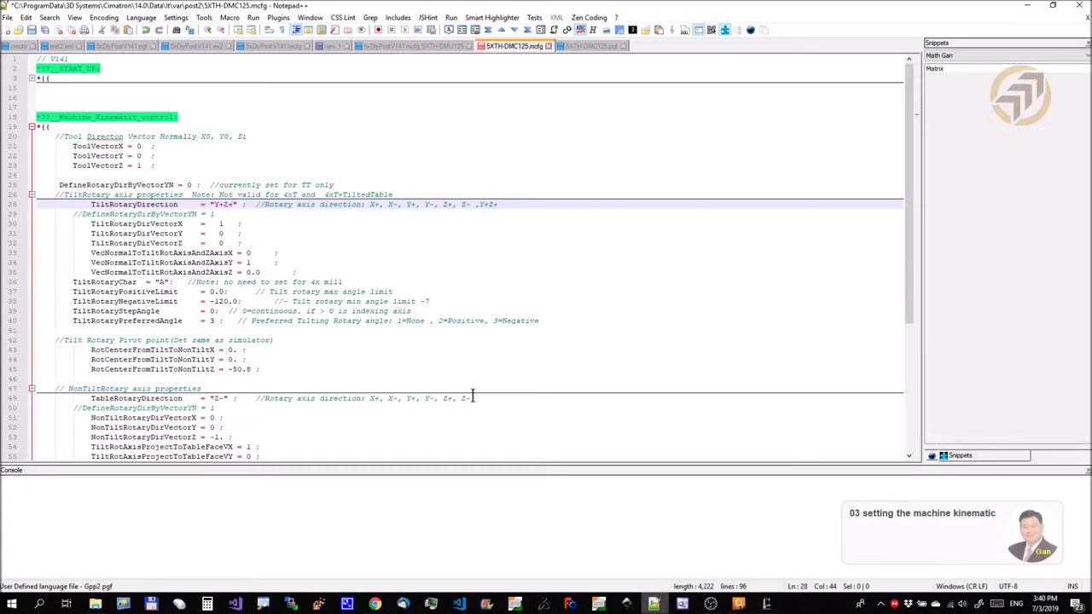
- Change DefineRotaryDirByVectorYN from 0 to 1
click(191, 185)
key(BackSpace)
text(1)
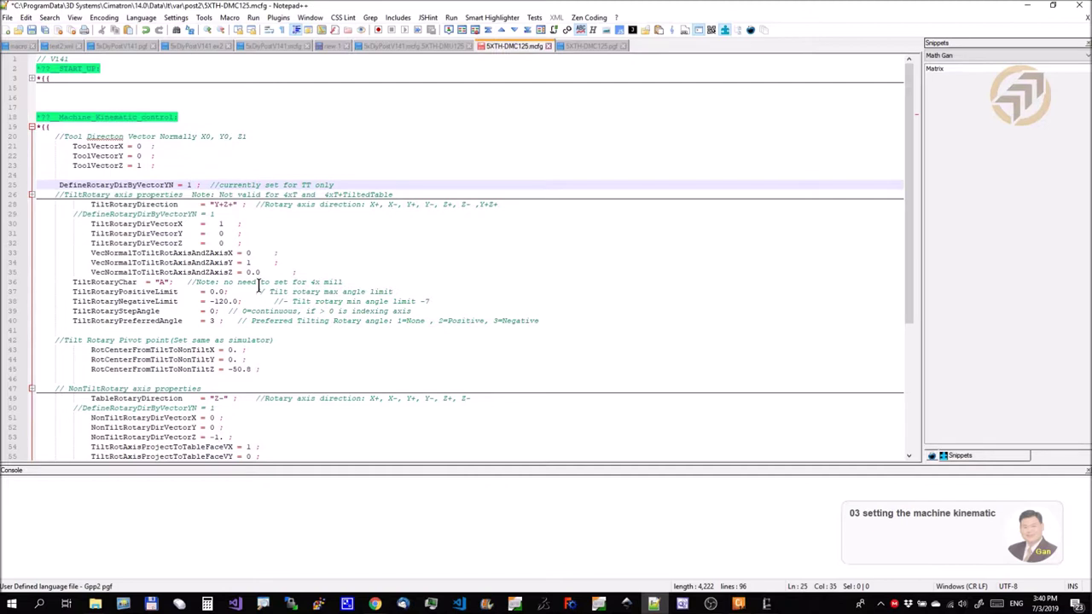
- Set TiltRotaryDirVector X to 0 and Y and Z to 0.707107
click(223, 224)
text(0)
key(Down)
key(BackSpace)
key(ctrl+v)
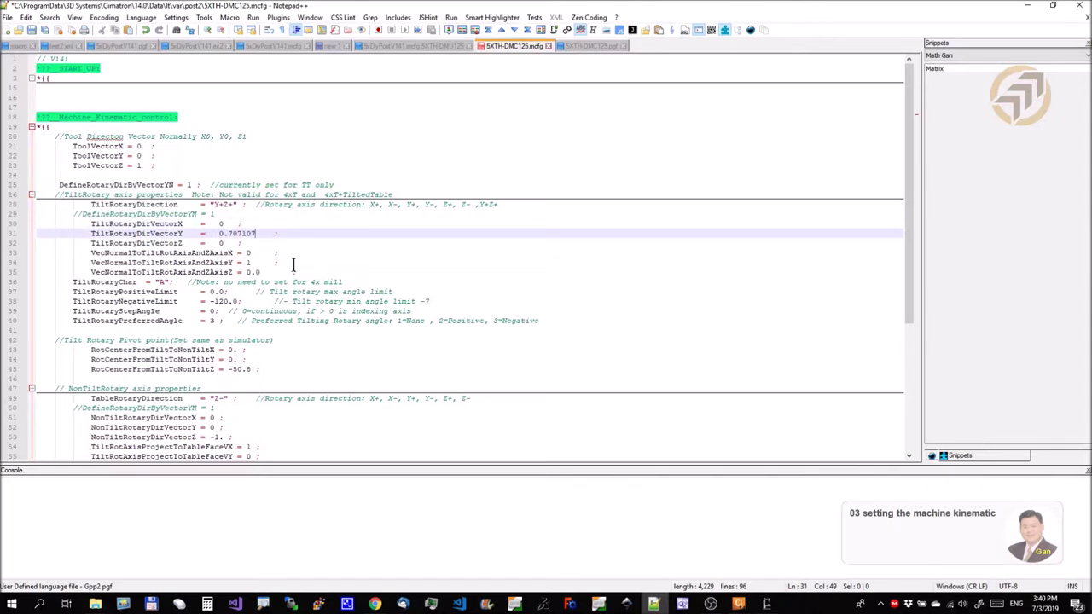
key(Down)
key(Left)
key(Left)
key(Left)
key(BackSpace)
key(ctrl+v)
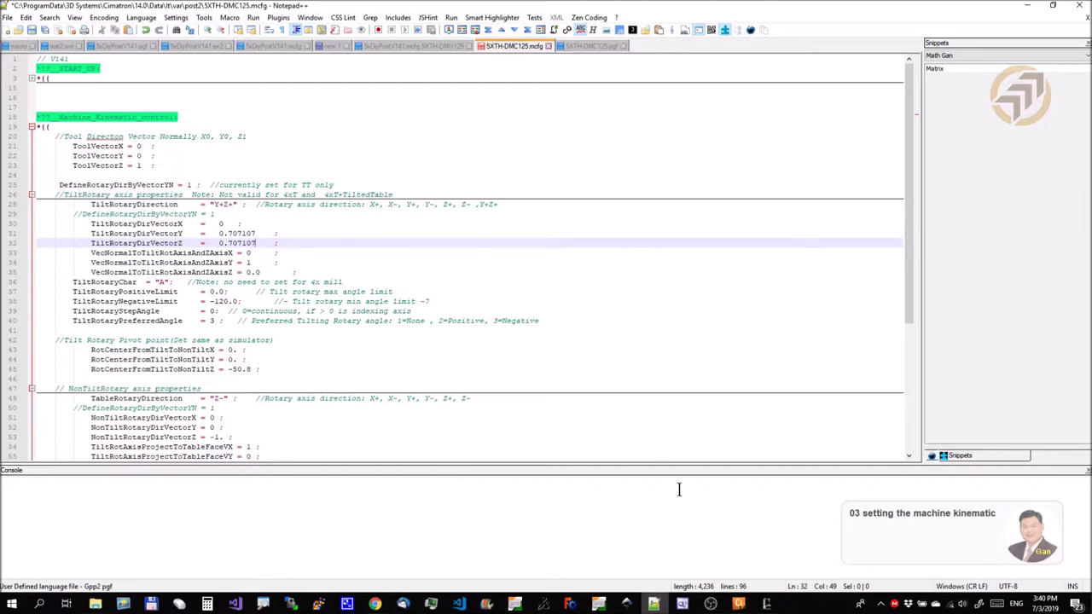
click(768, 604)
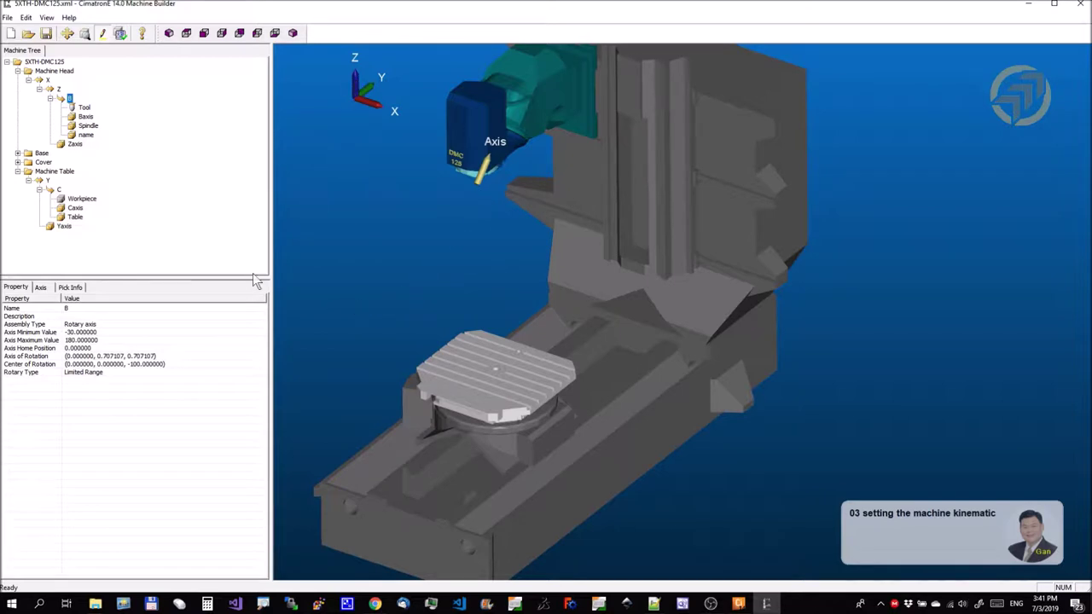
- View the machine from the front and zoom onto the head's B axis arrow
click(187, 34)
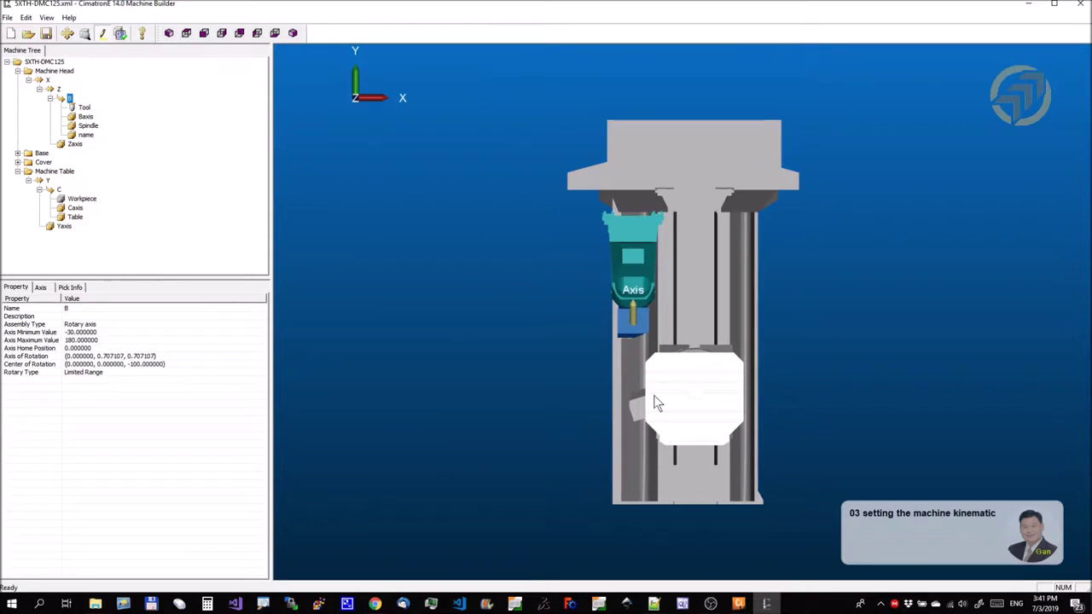
scroll(724, 333, up, 5)
scroll(483, 333, up, 2)
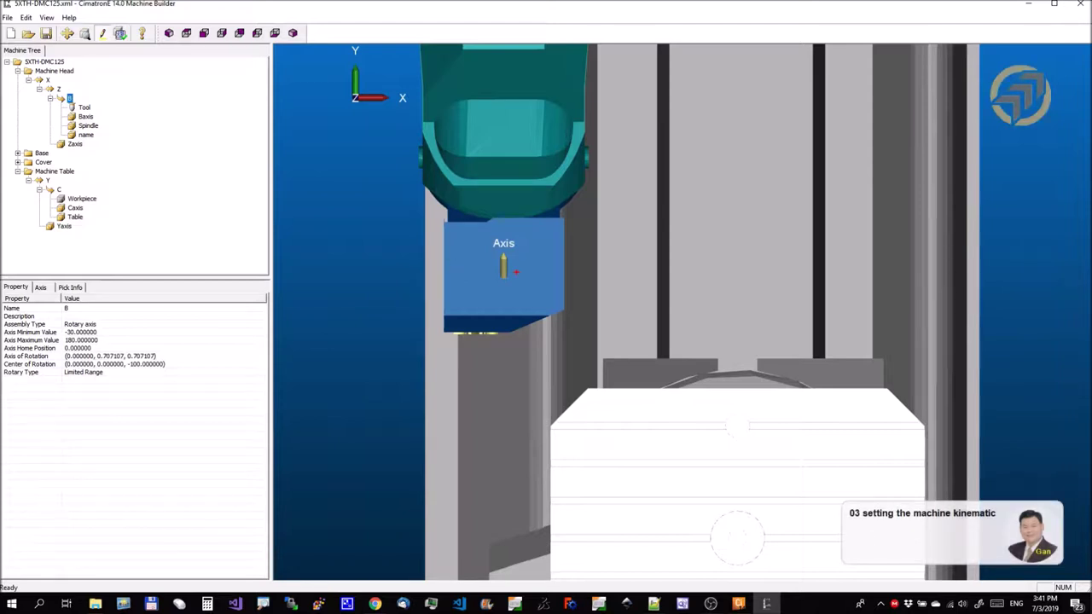
drag(505, 277, 618, 273)
key(Escape)
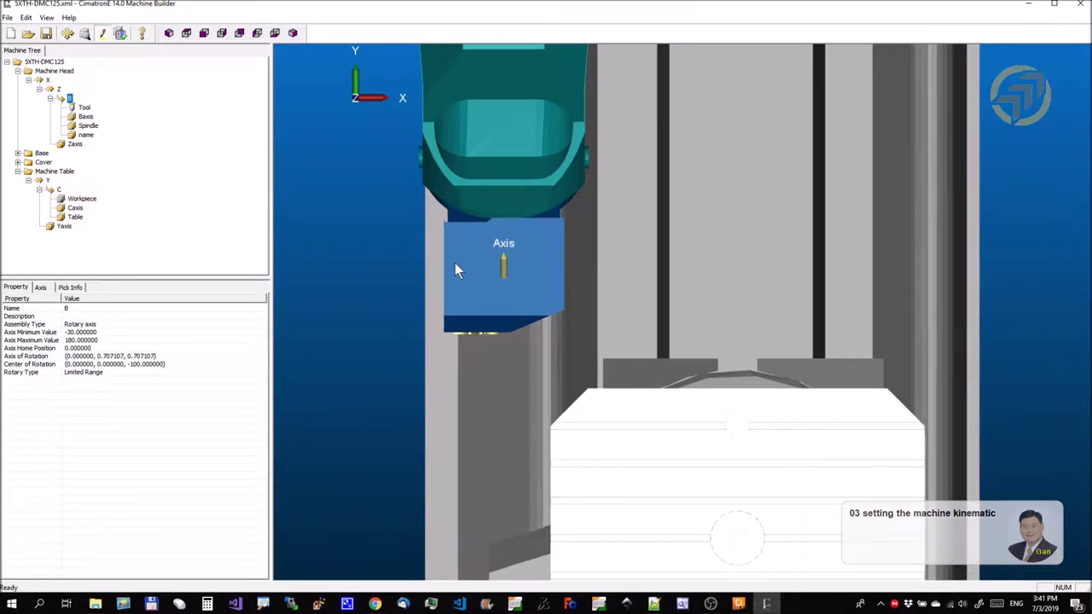
click(653, 604)
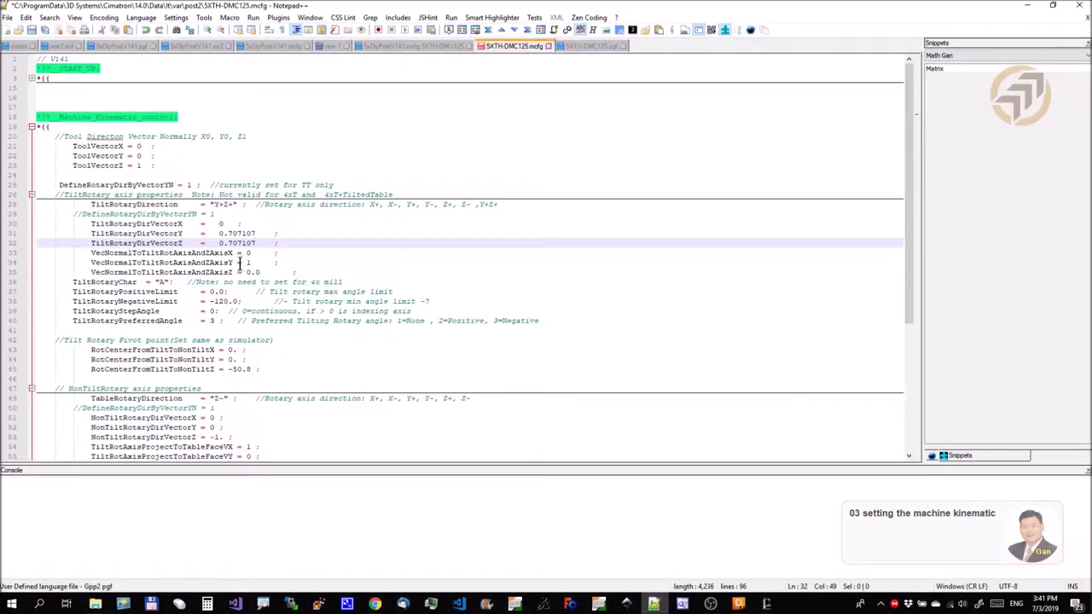
- Set VecNormalToTiltRotAxisAndZAxis X to 1 and Y to 0, and save the mcfg file
click(250, 254)
key(BackSpace)
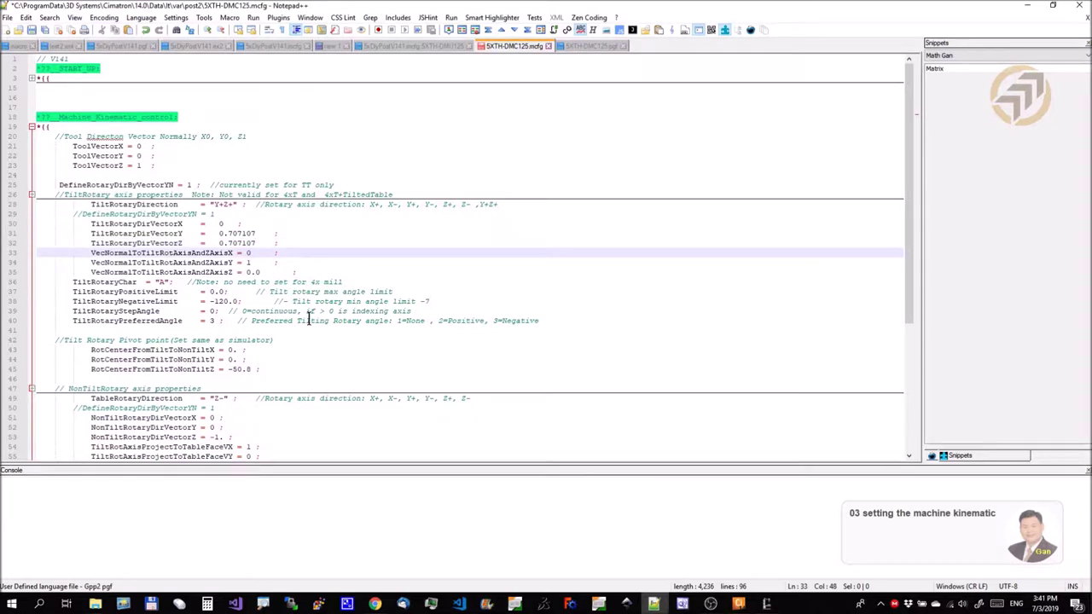
text(1)
key(Down)
key(BackSpace)
text(0)
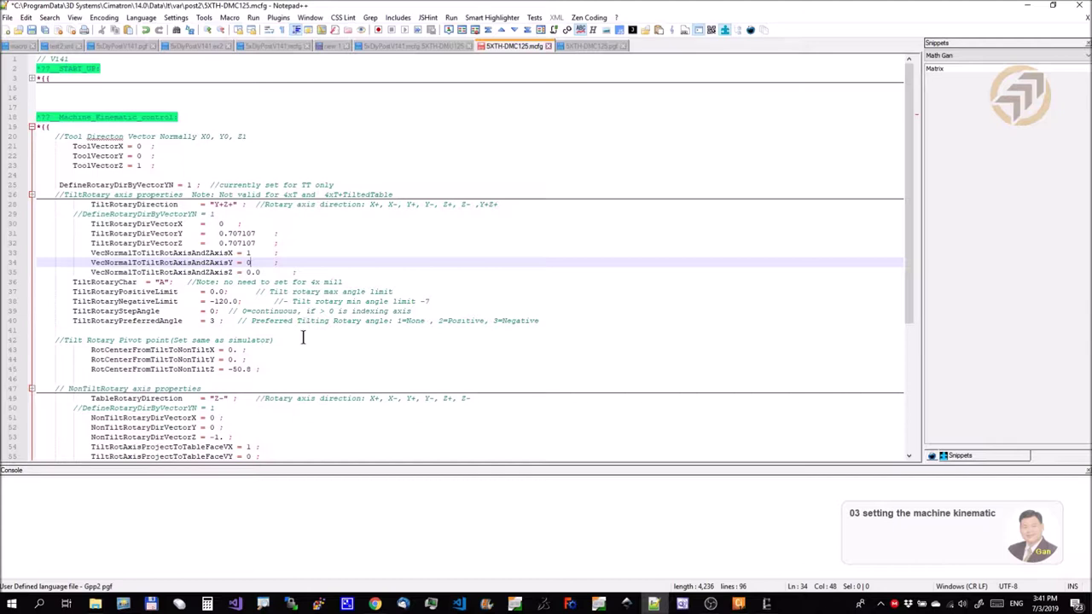
click(32, 30)
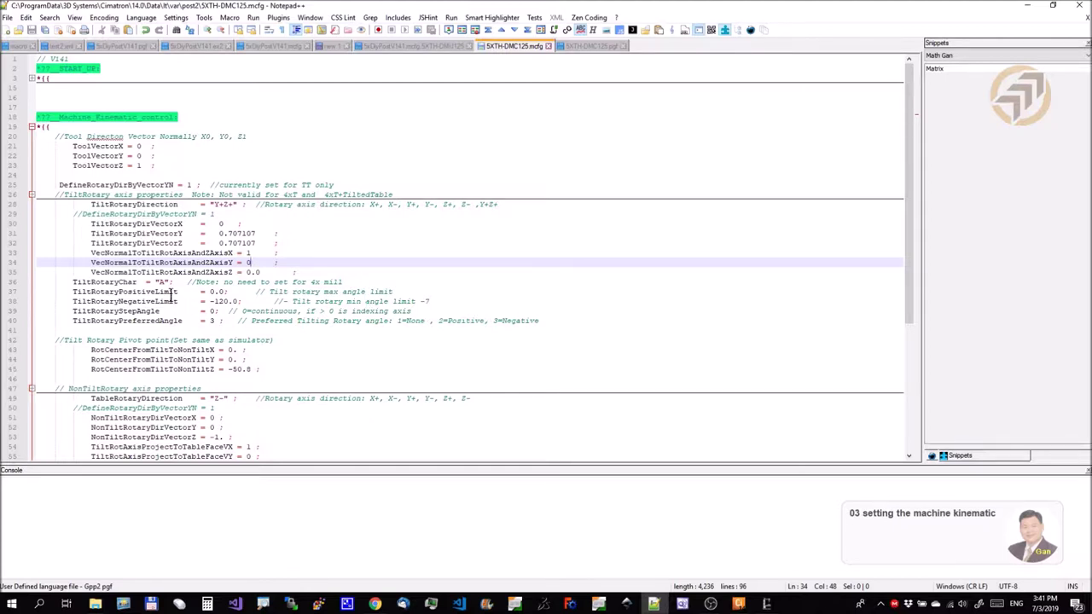
- Change TiltRotaryChar from A to B
click(165, 281)
key(BackSpace)
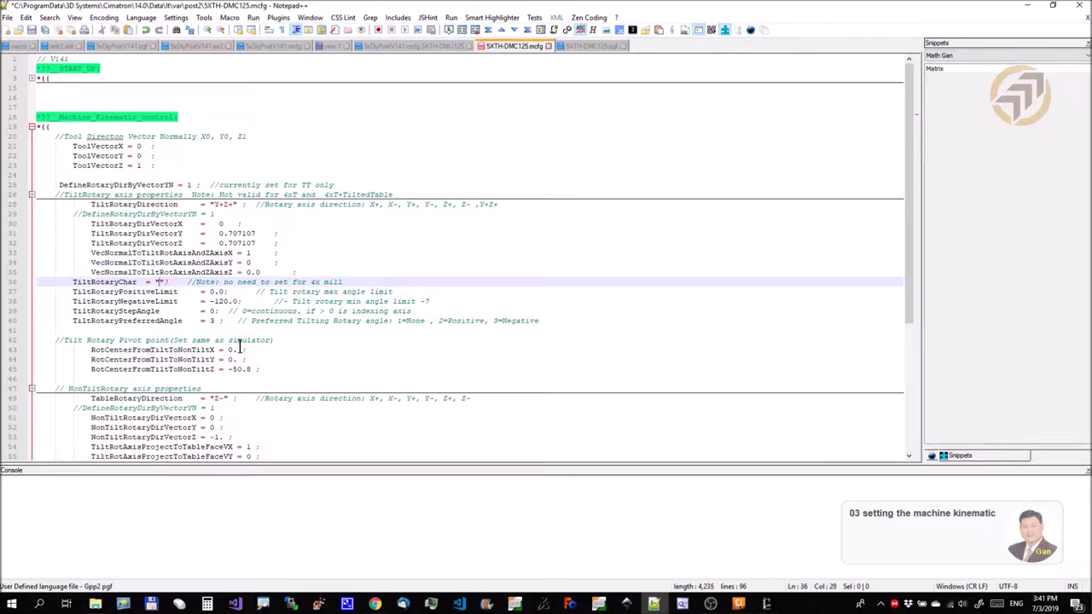
text(B)
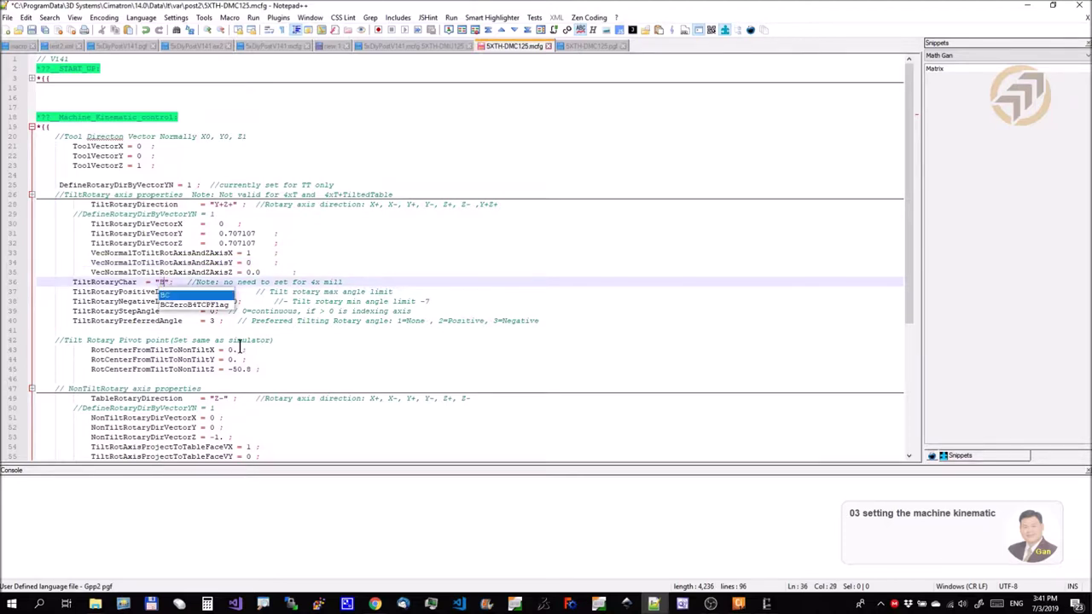
click(274, 262)
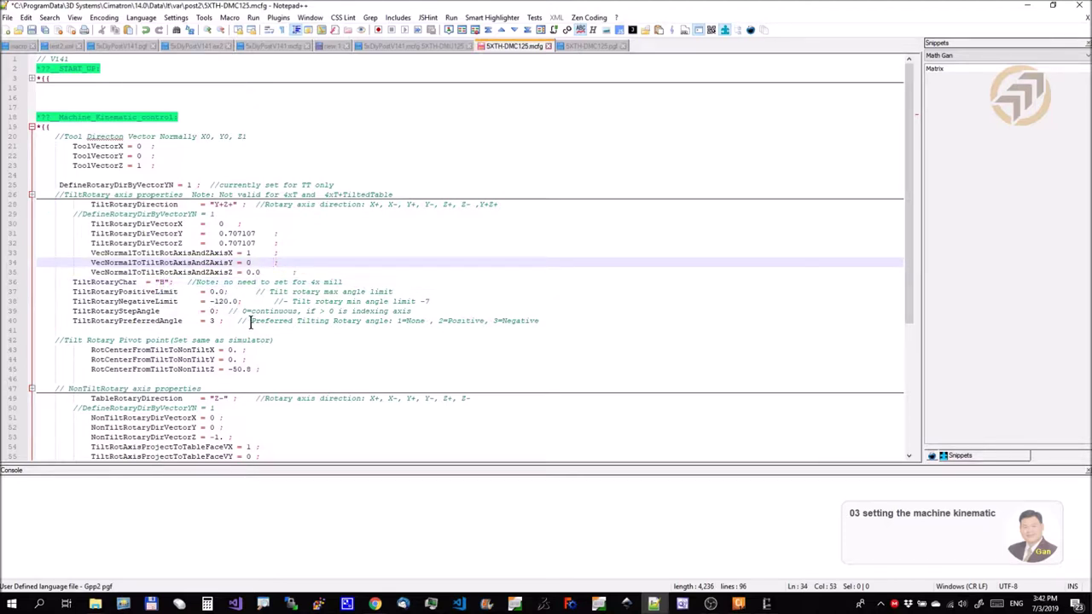
click(768, 604)
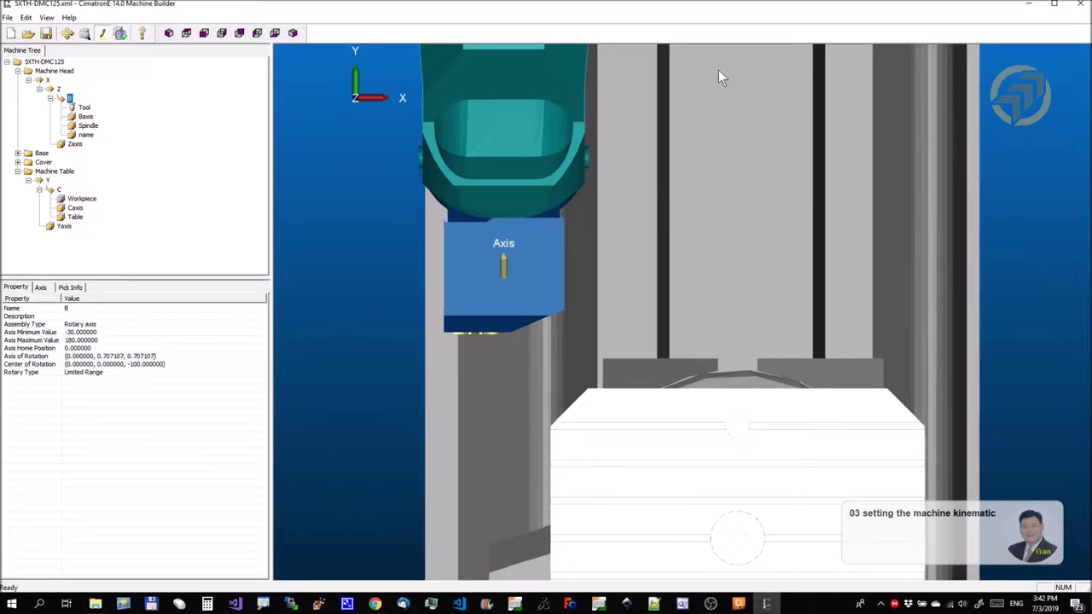
- Add -30 to the min angle comment and set the tilt limits to 180.0 and 0.0
click(1028, 5)
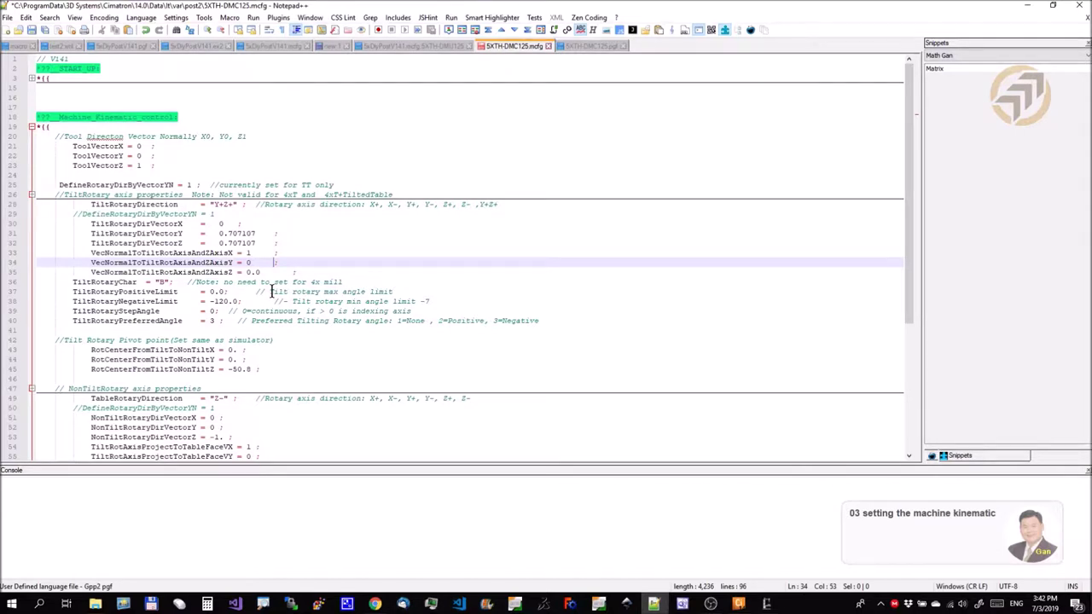
click(287, 301)
text(-30)
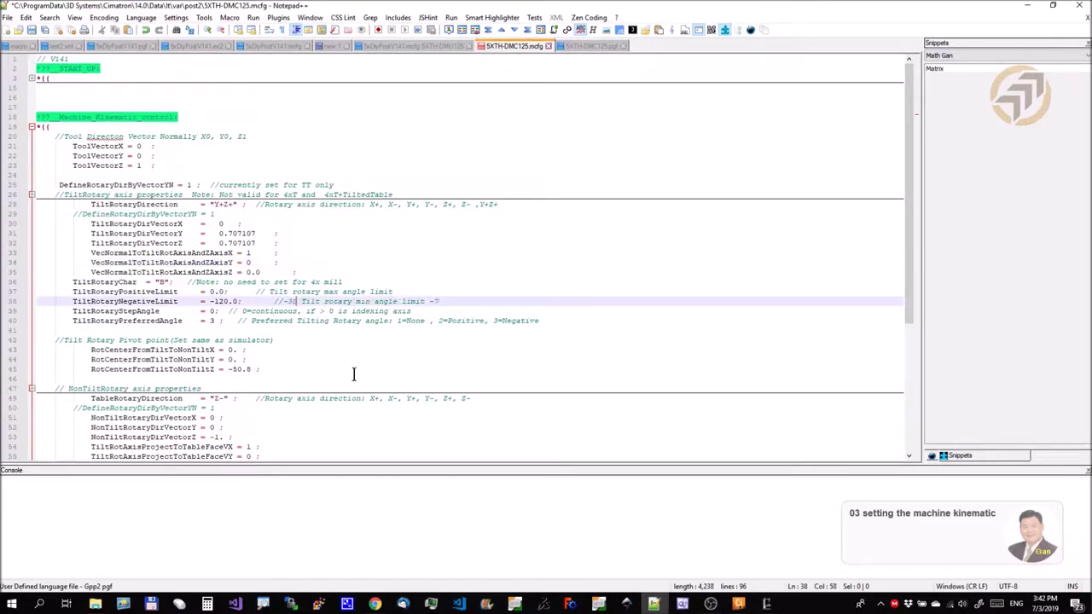
click(213, 292)
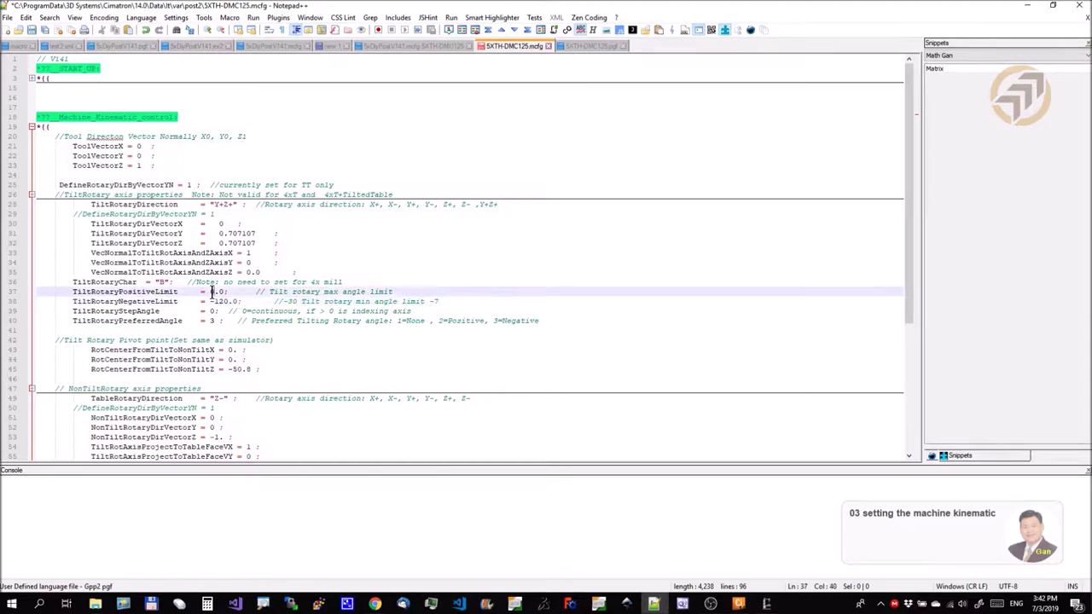
text(180)
key(BackSpace)
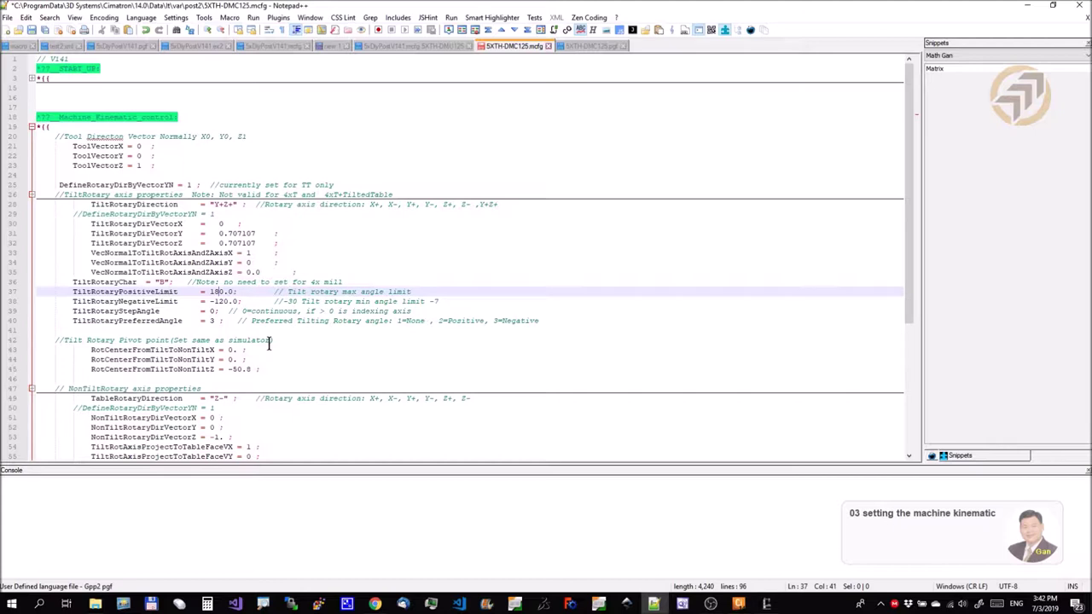
key(Down)
key(Delete)
key(BackSpace)
key(BackSpace)
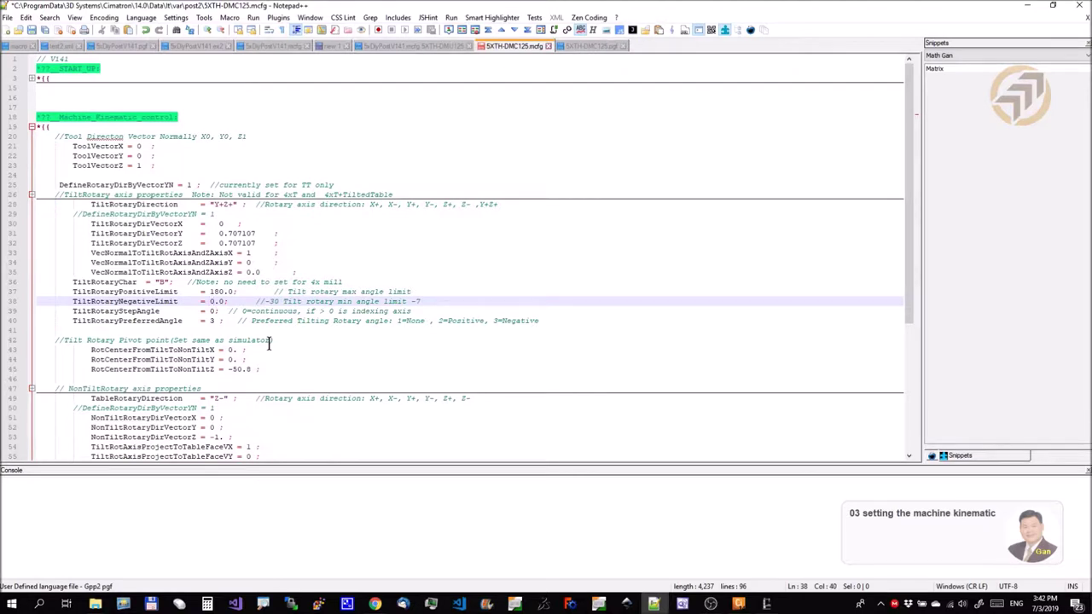
- Set TiltRotaryPreferredAngle from 3 to 2 and select the three tilt pivot offset lines
key(Down)
key(Down)
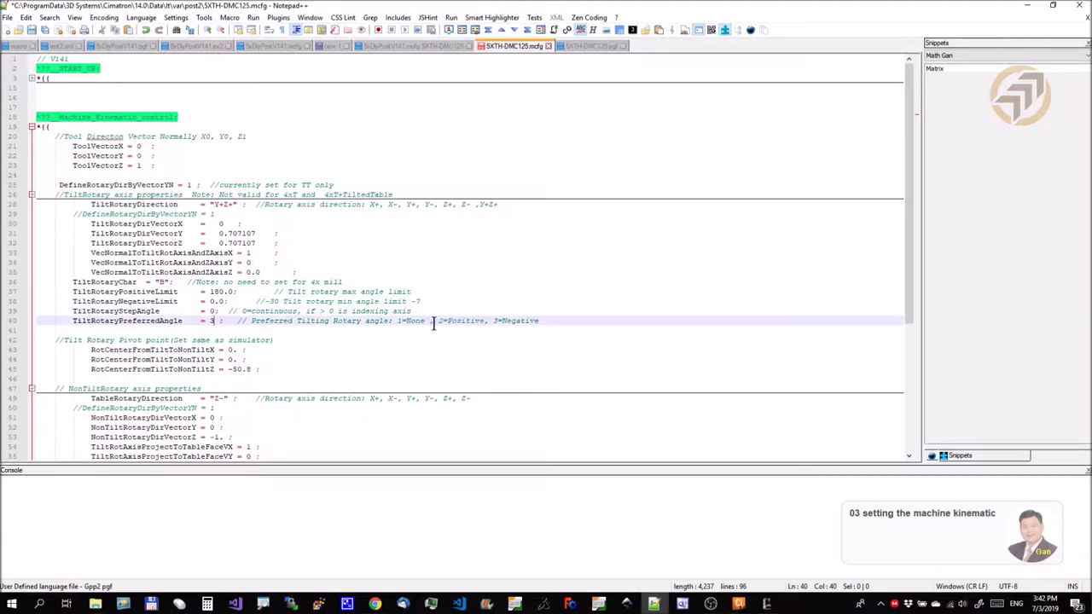
click(213, 323)
key(BackSpace)
text(2)
drag(259, 312, 170, 310)
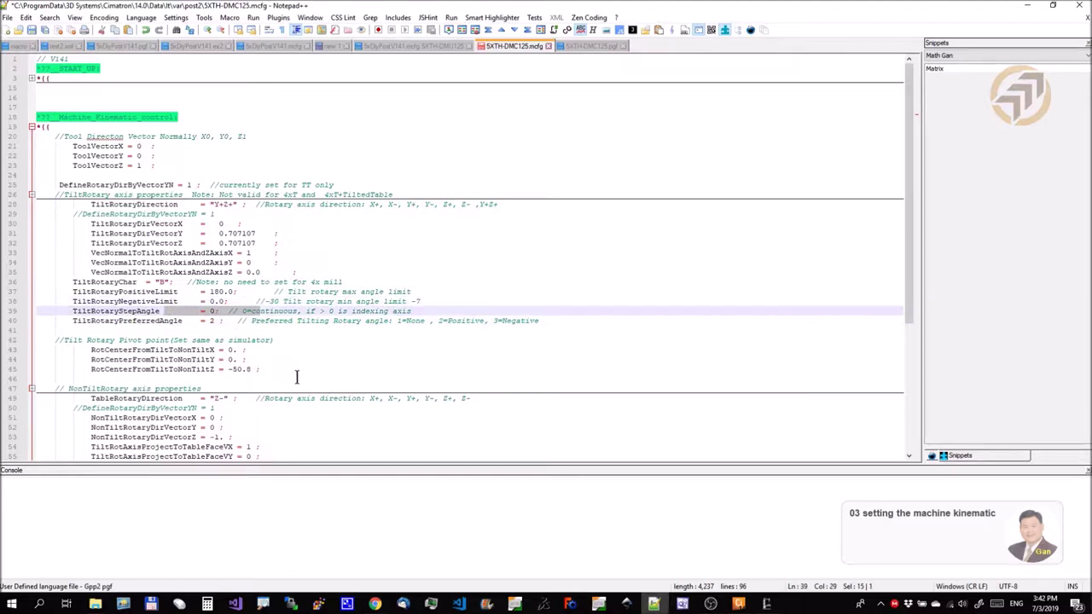
click(304, 351)
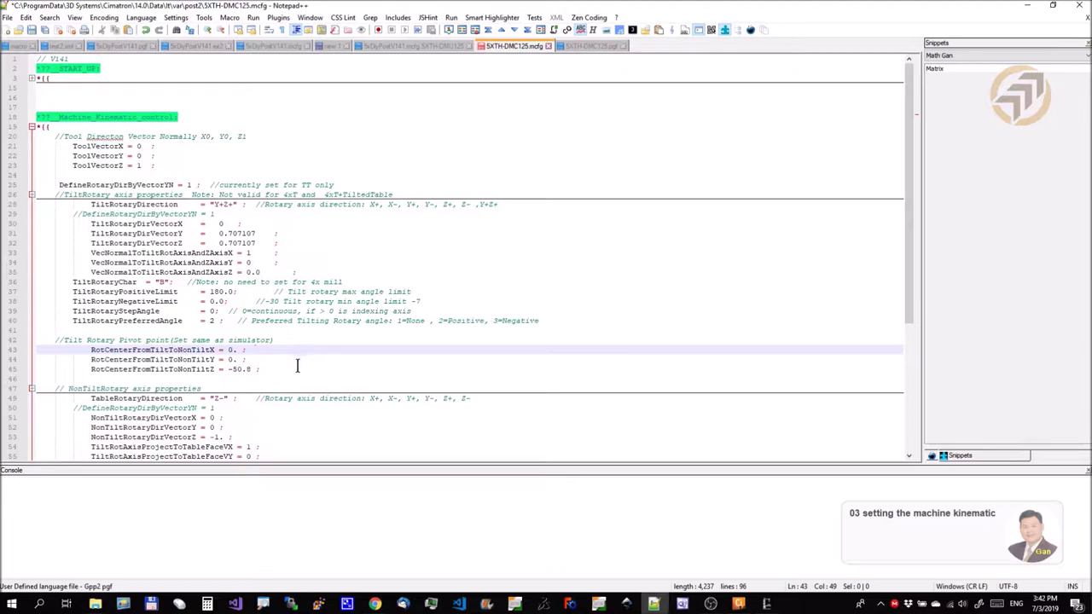
drag(268, 370, 183, 353)
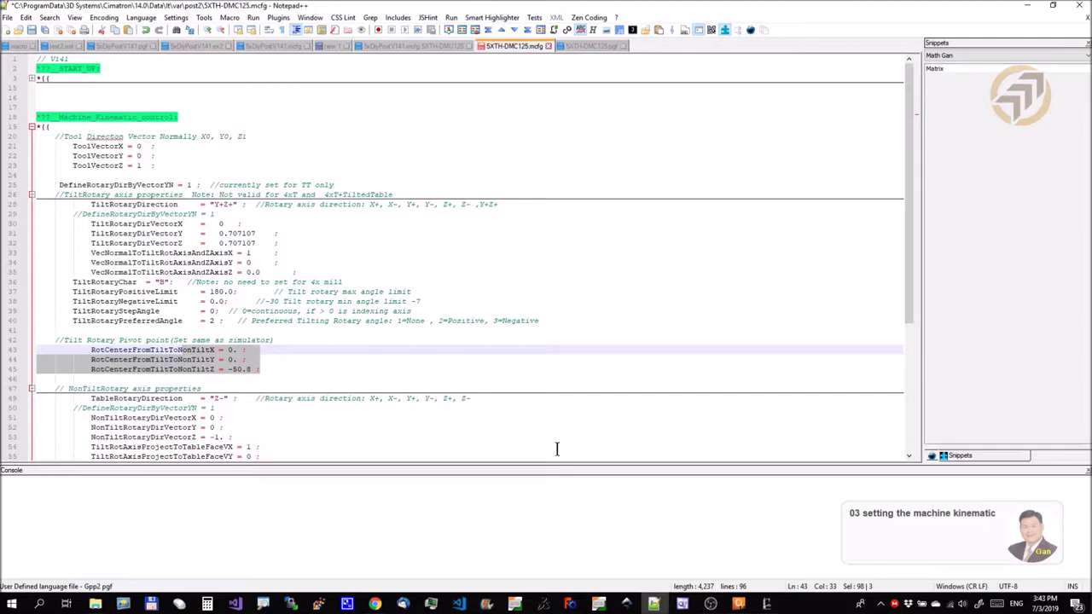
click(768, 605)
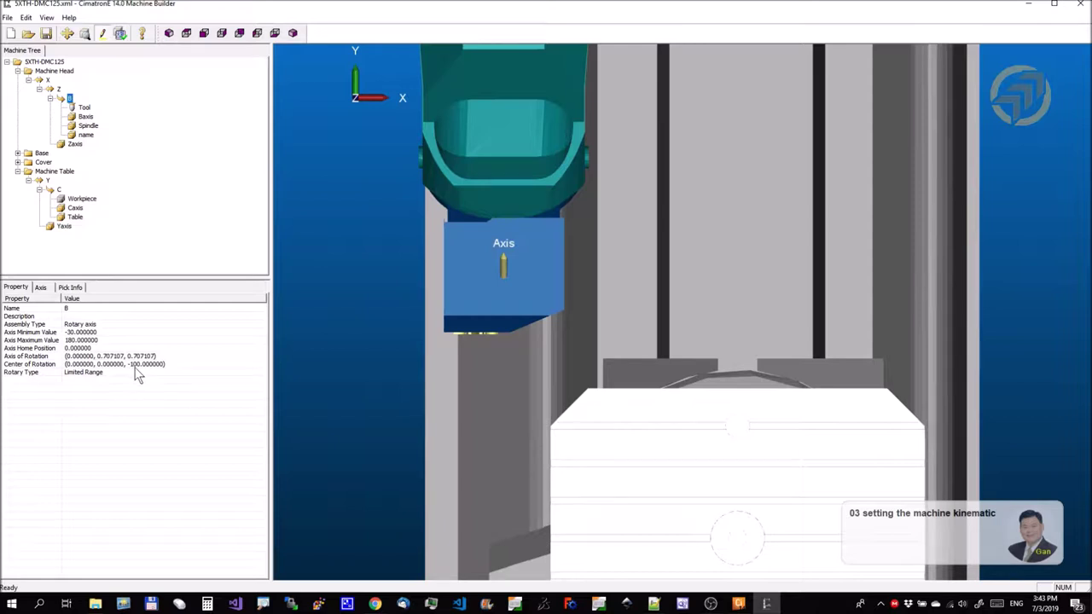
- Switch to the side YZ view and zoom in on the tilting head's Axis marker
click(222, 34)
scroll(573, 258, up, 2)
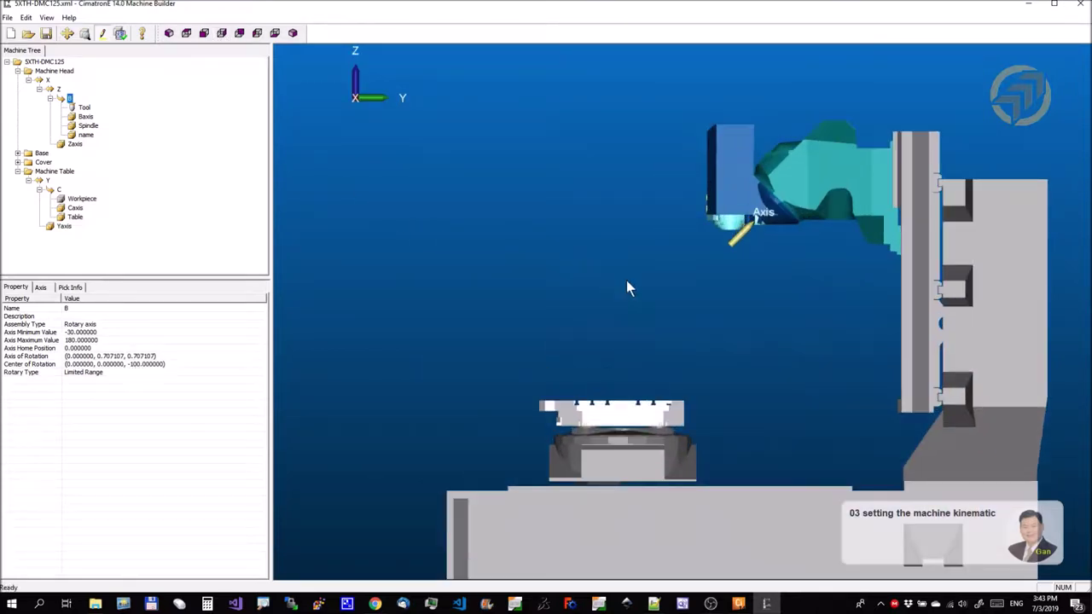
scroll(853, 384, up, 2)
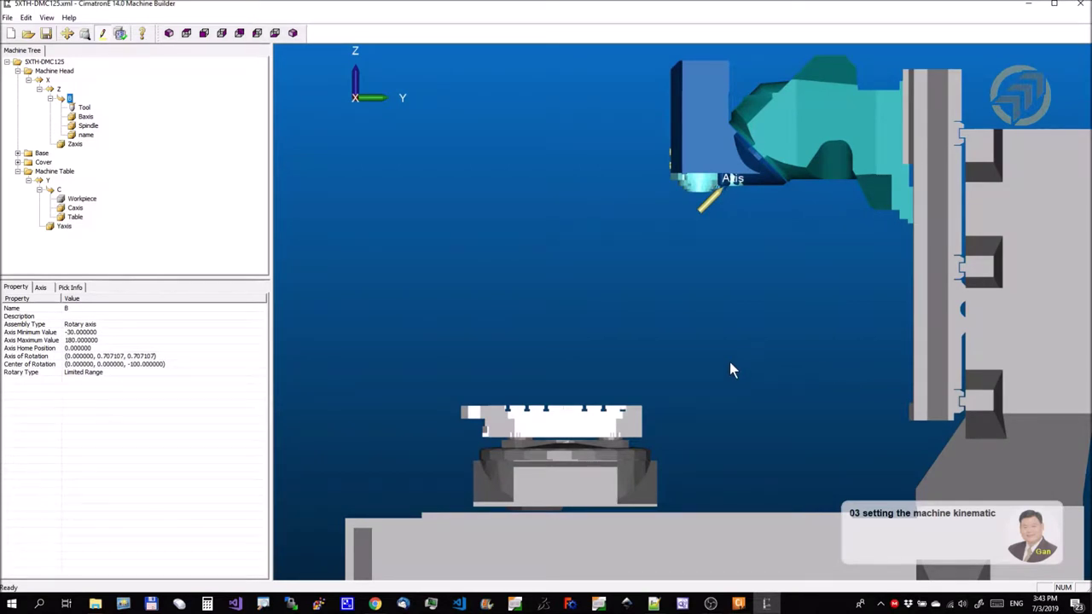
scroll(853, 105, up, 3)
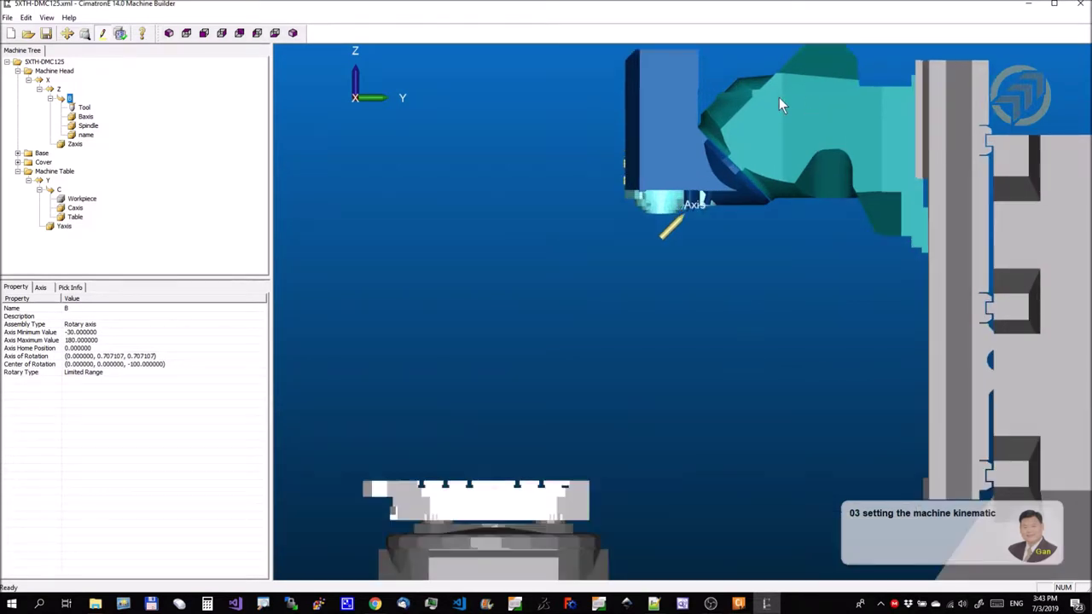
scroll(599, 254, up, 5)
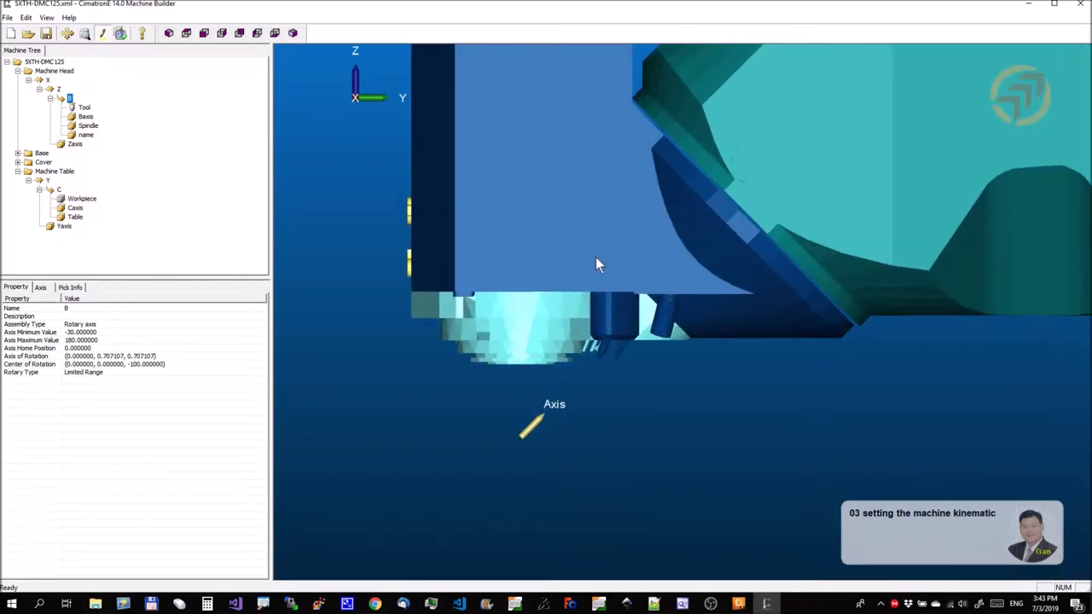
scroll(596, 314, down, 2)
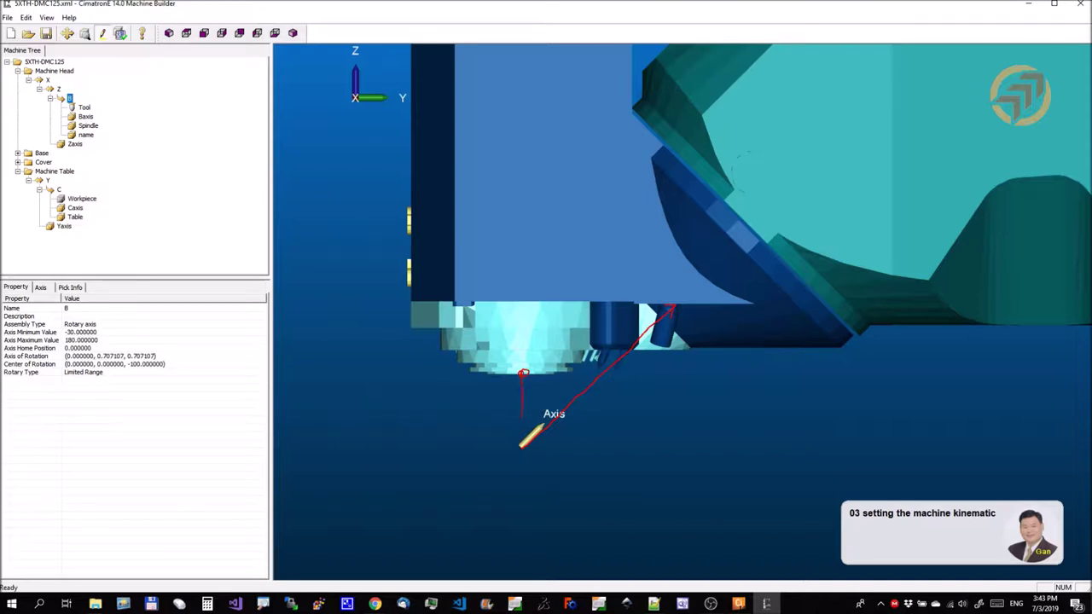
drag(519, 444, 520, 519)
drag(506, 449, 429, 450)
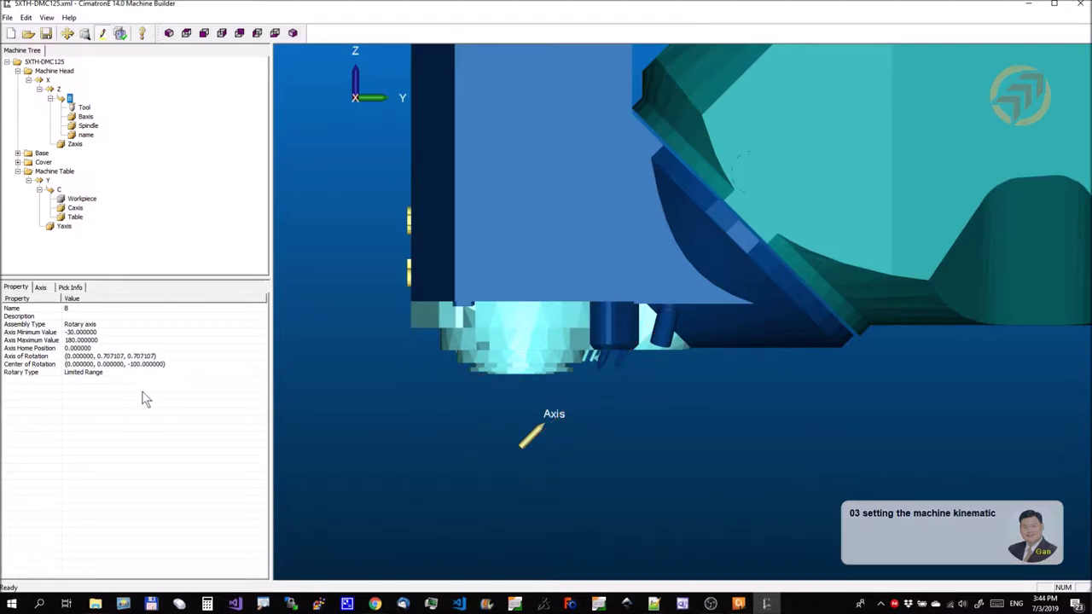
middle_drag(532, 323, 634, 321)
- Orbit and pan the view to face the DMC 125 head and its Axis marker
middle_drag(384, 373, 914, 276)
middle_drag(668, 299, 656, 295)
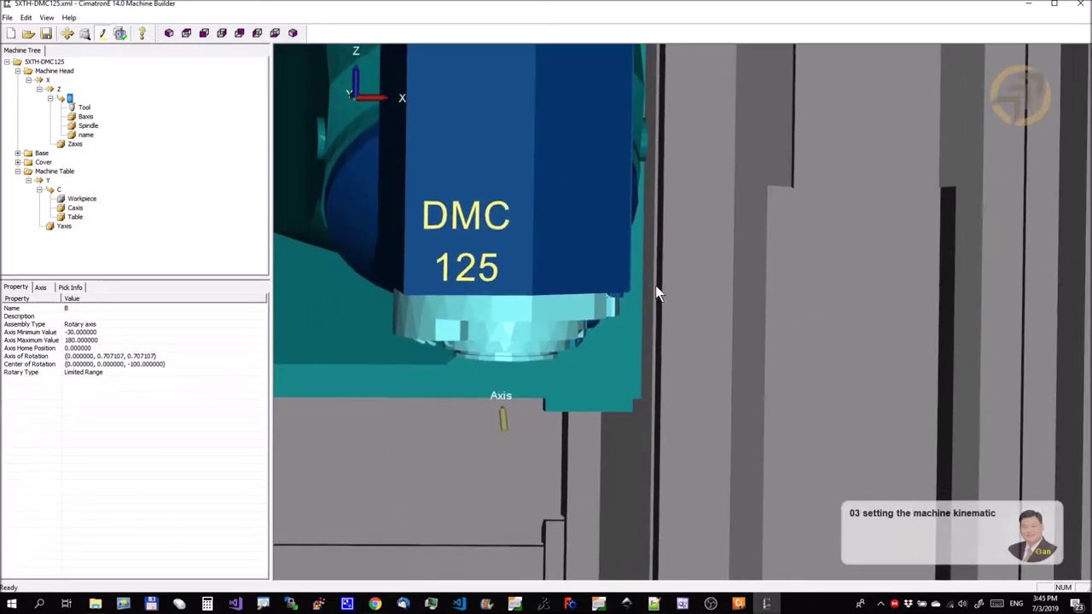
middle_drag(543, 291, 627, 260)
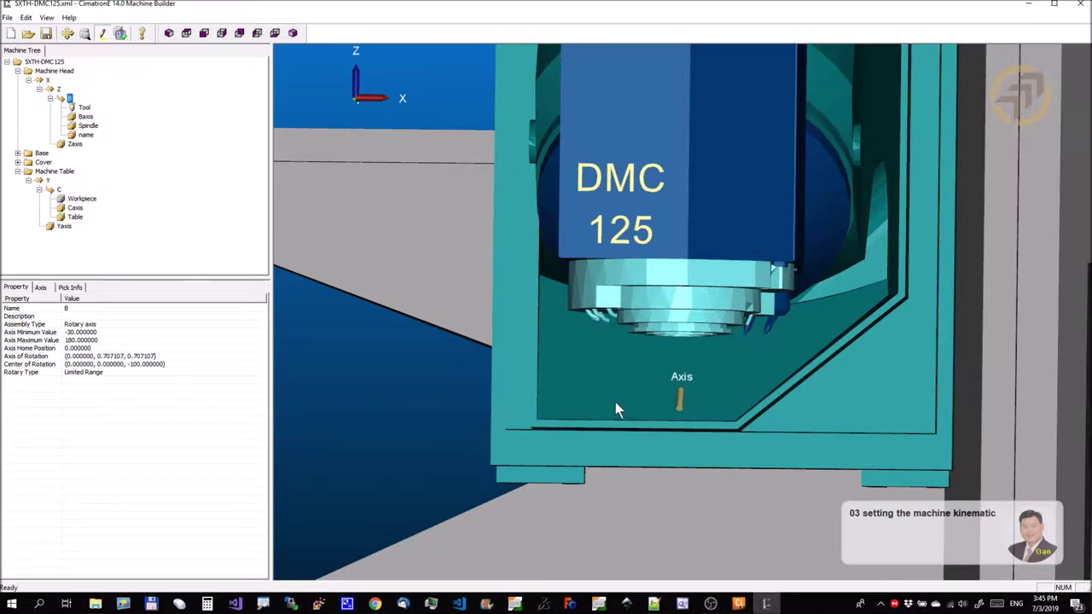
middle_drag(650, 317, 640, 319)
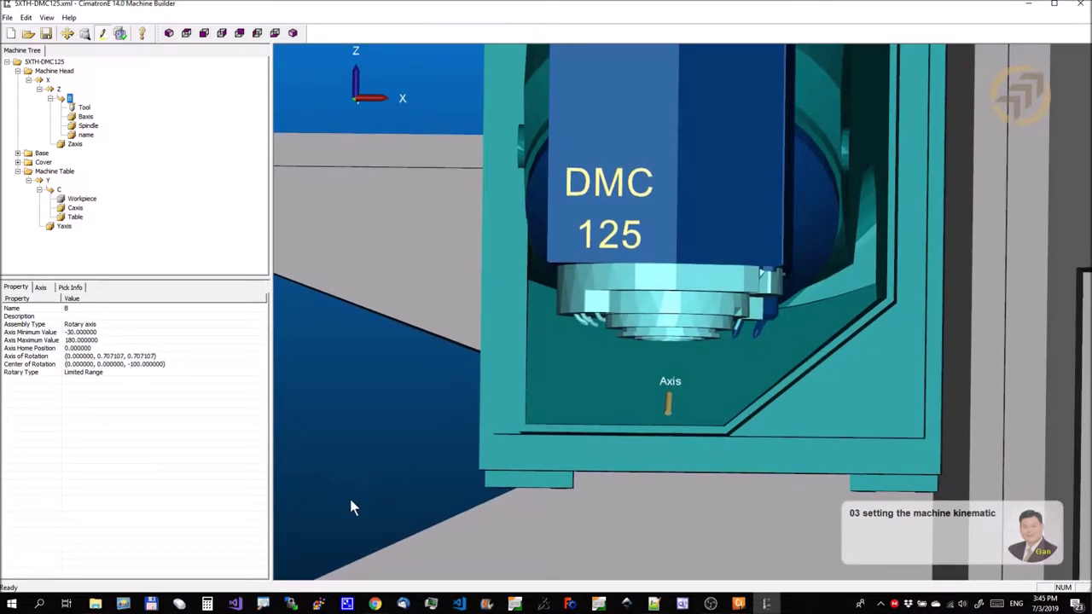
mouse_move(375, 604)
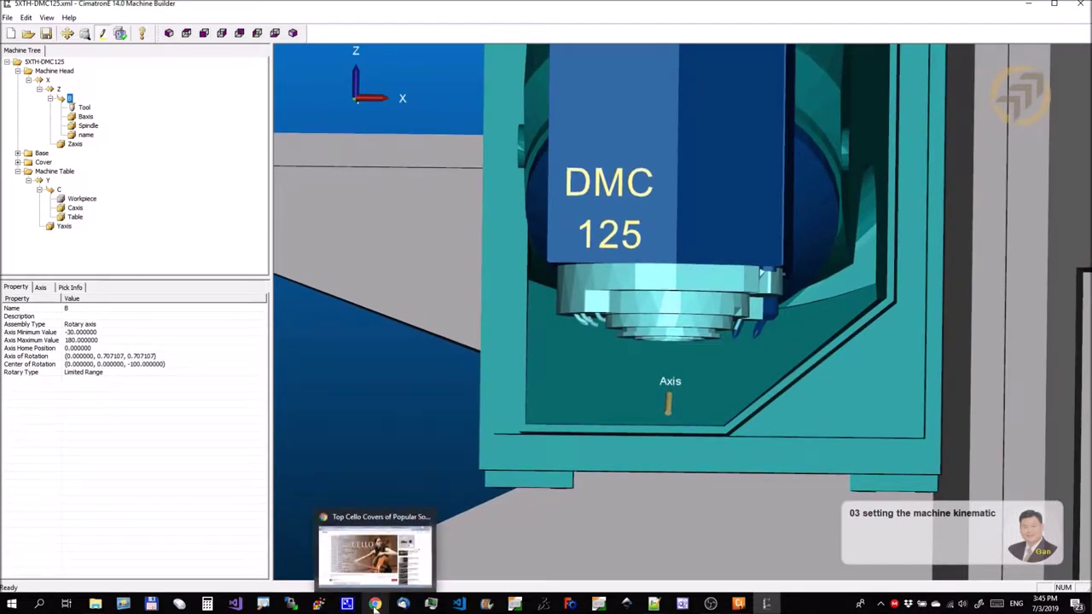
click(376, 604)
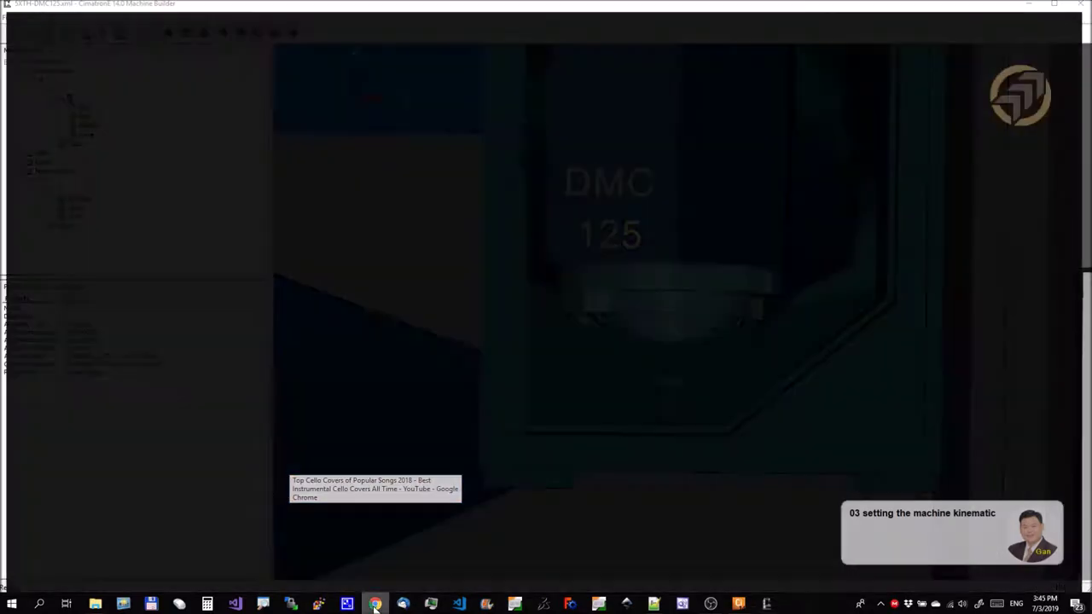
click(375, 604)
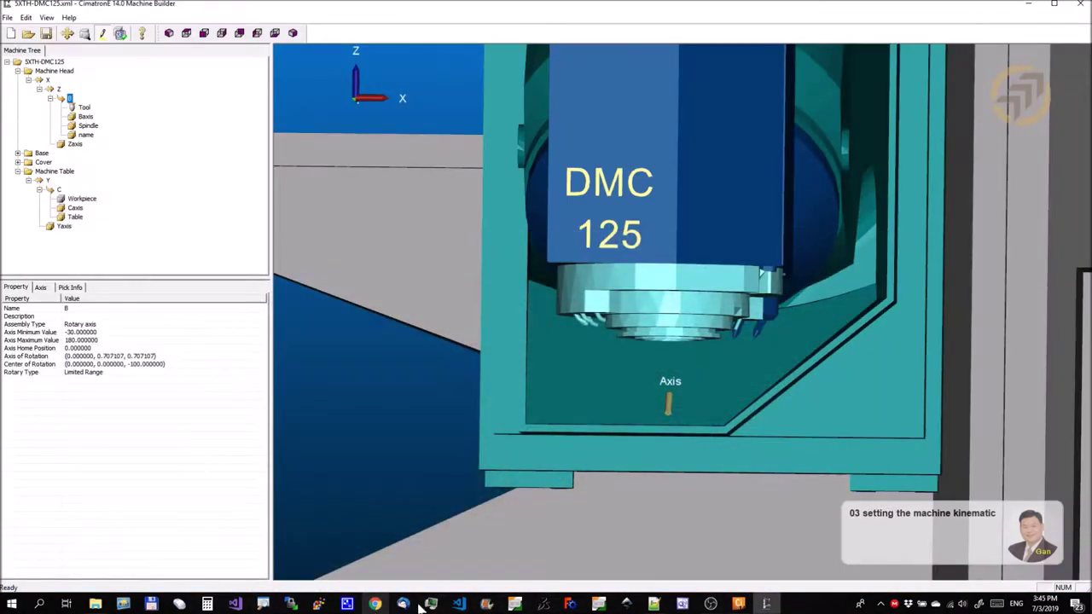
click(654, 604)
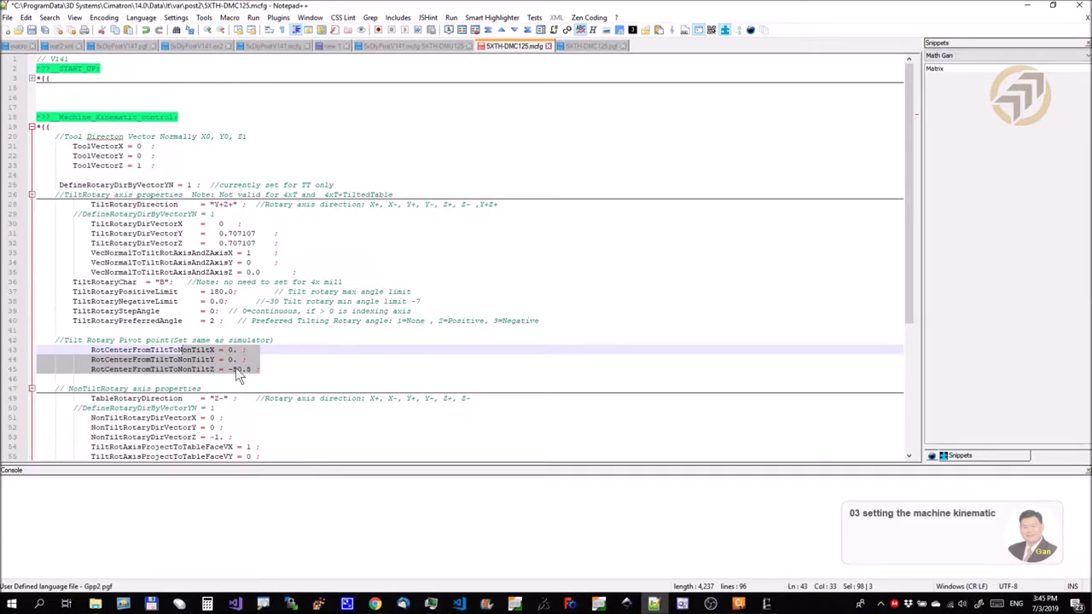
- Change RotCenterFromTiltToNonTiltZ on line 45 from -50.8 to -100
click(252, 377)
key(BackSpace)
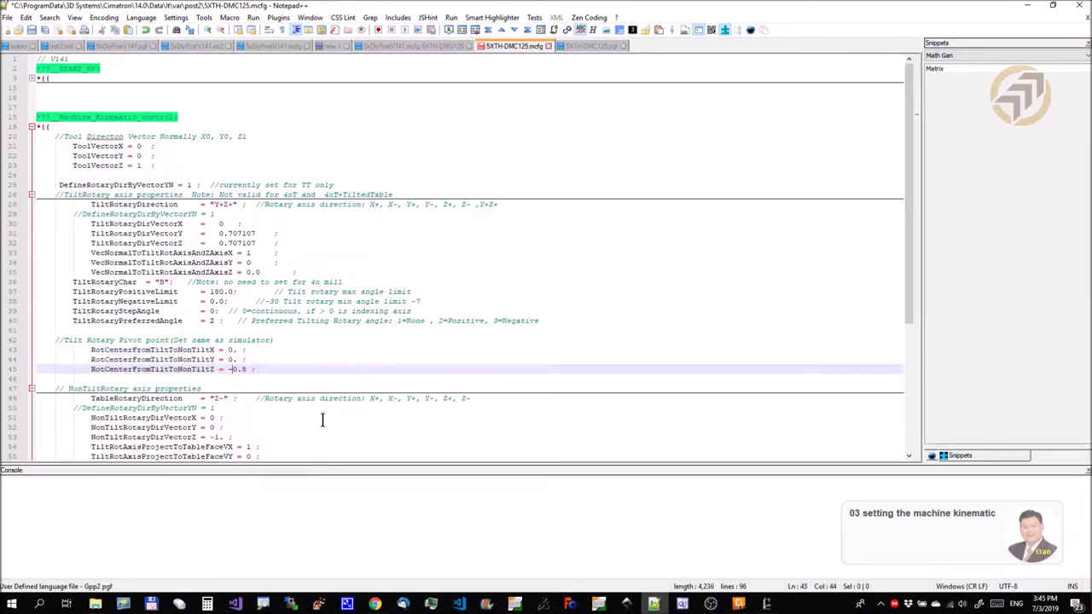
text(10)
key(Right)
key(Right)
key(Right)
key(BackSpace)
click(284, 350)
scroll(296, 375, down, 6)
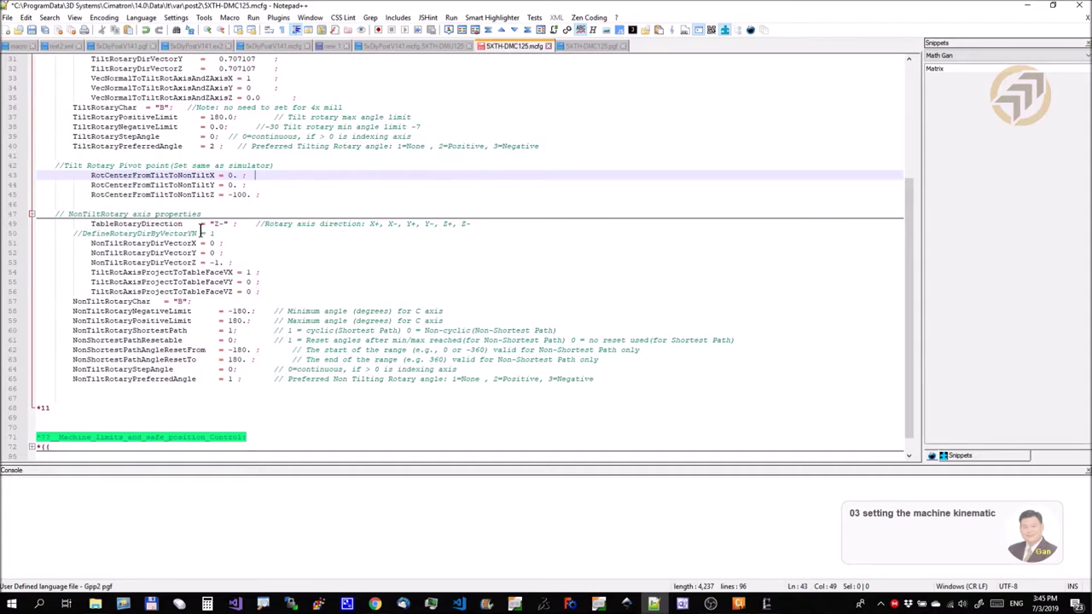
click(769, 604)
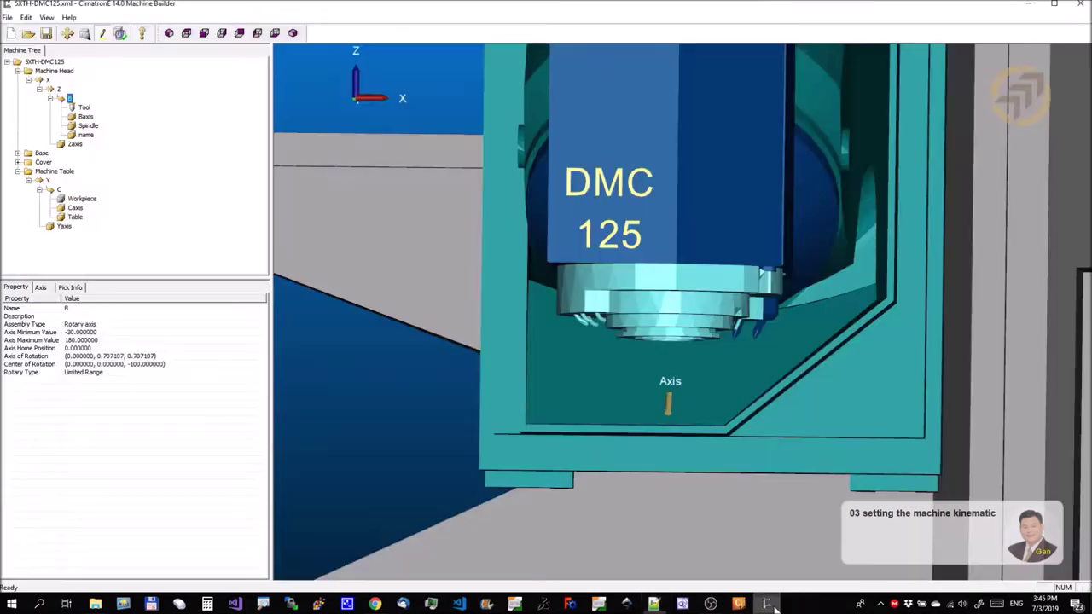
- Review node C and the root 5XTH-DMC125 properties in the Machine Tree
click(60, 192)
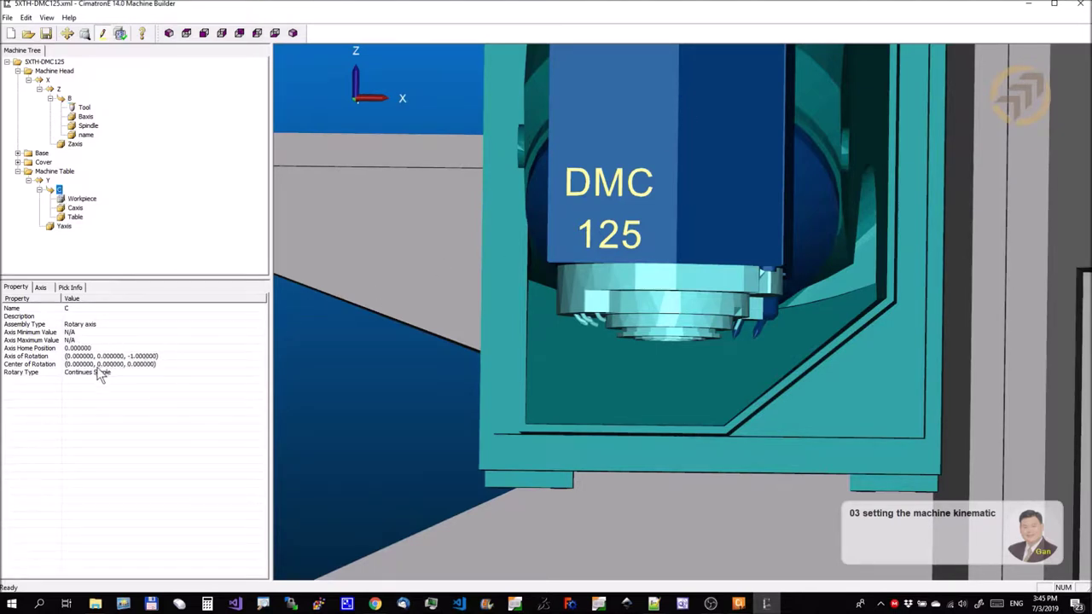
click(53, 63)
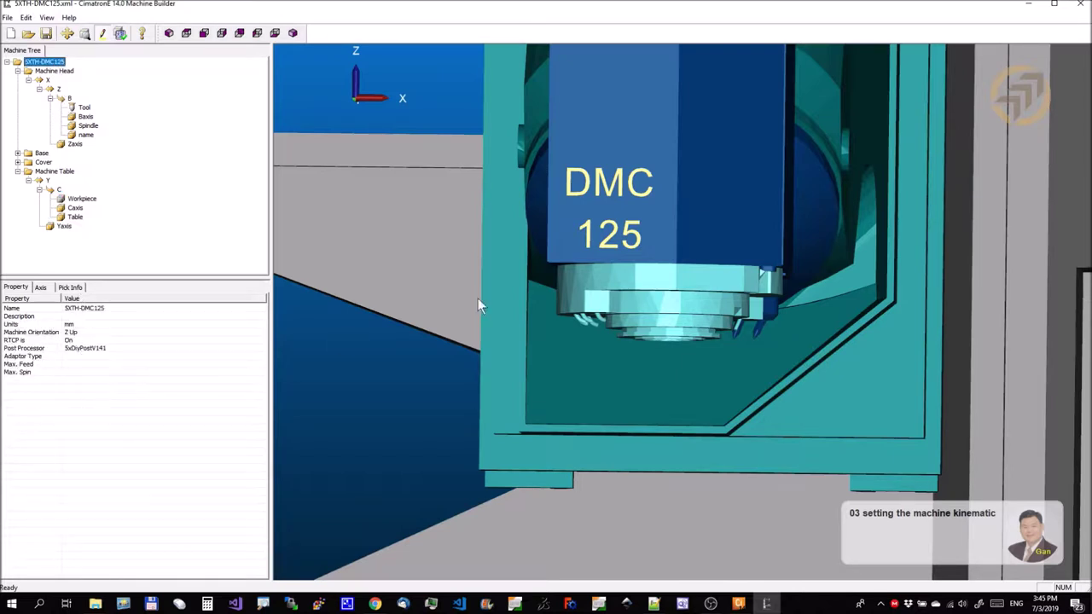
click(654, 604)
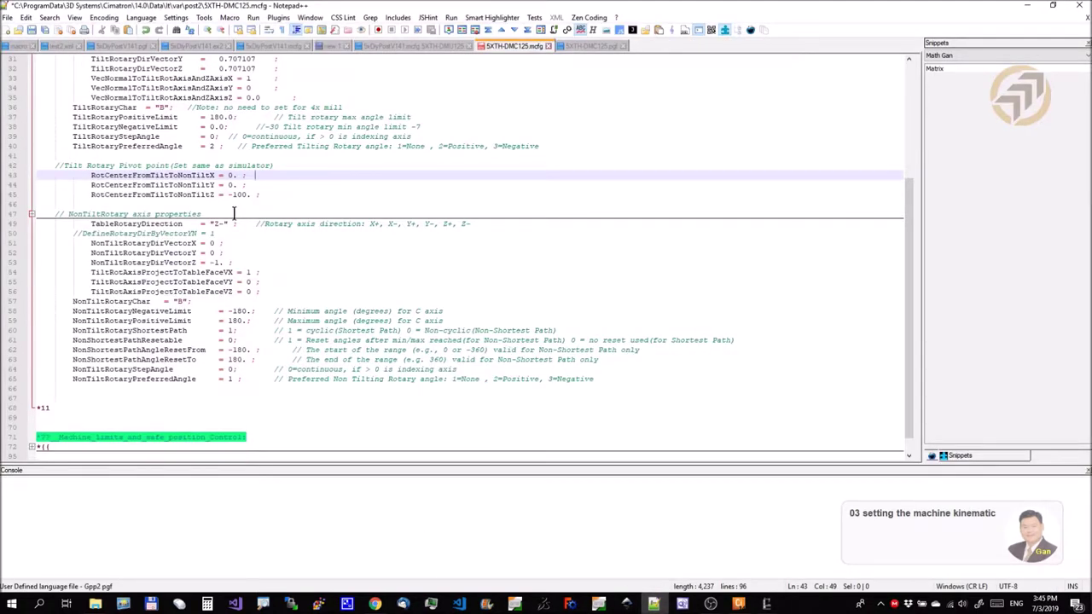
- Change TiltRotAxisProjectToTableFaceVX from 1 to 0 and TiltRotAxisProjectToTableFaceVY from 0 to 1
click(262, 273)
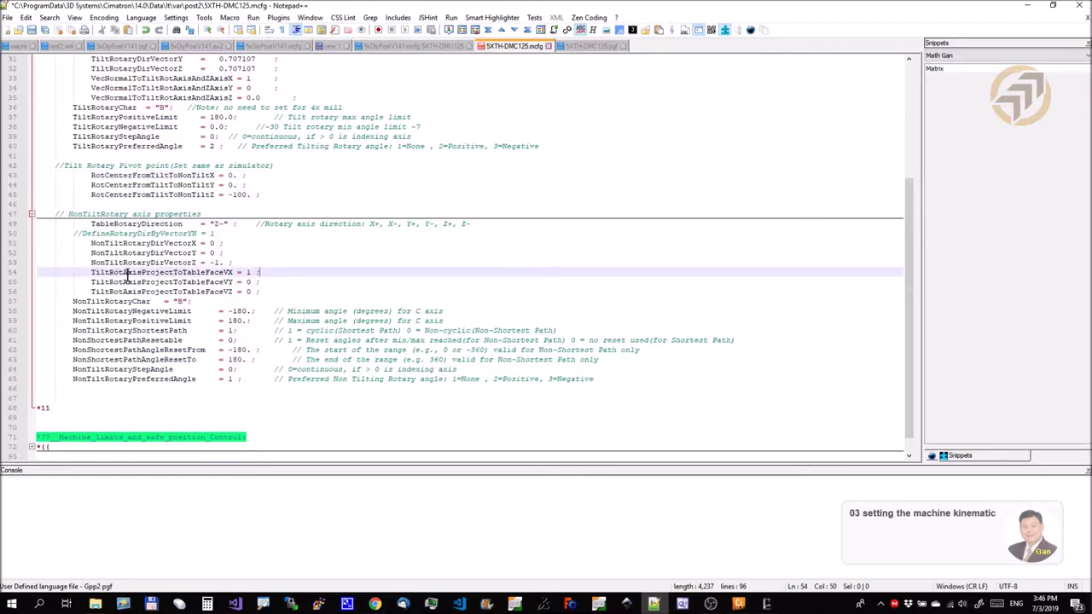
click(249, 272)
key(BackSpace)
text(0)
key(Down)
key(BackSpace)
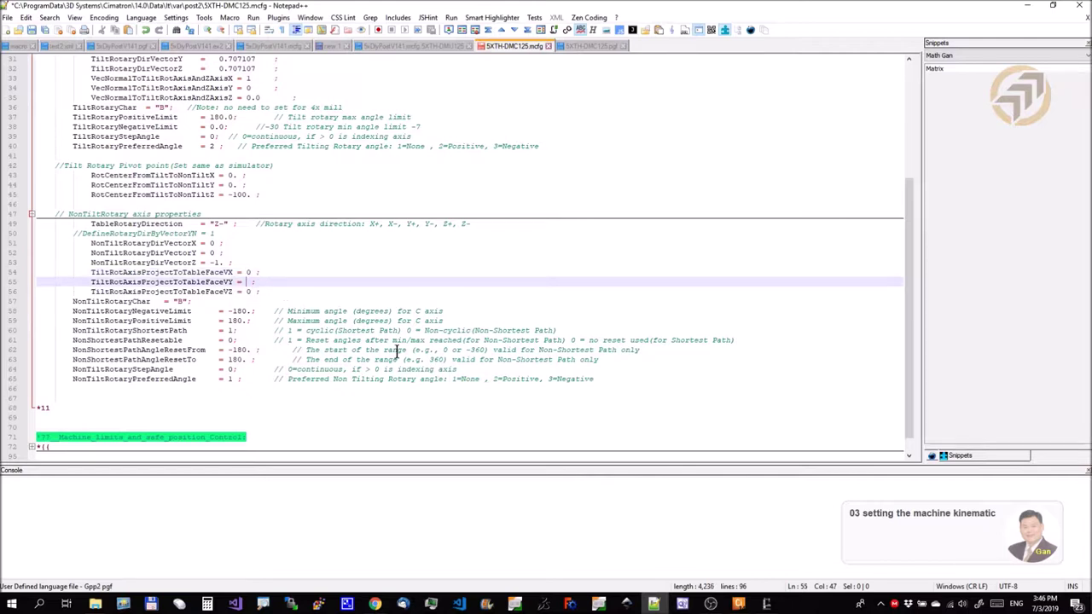
text(1)
click(766, 605)
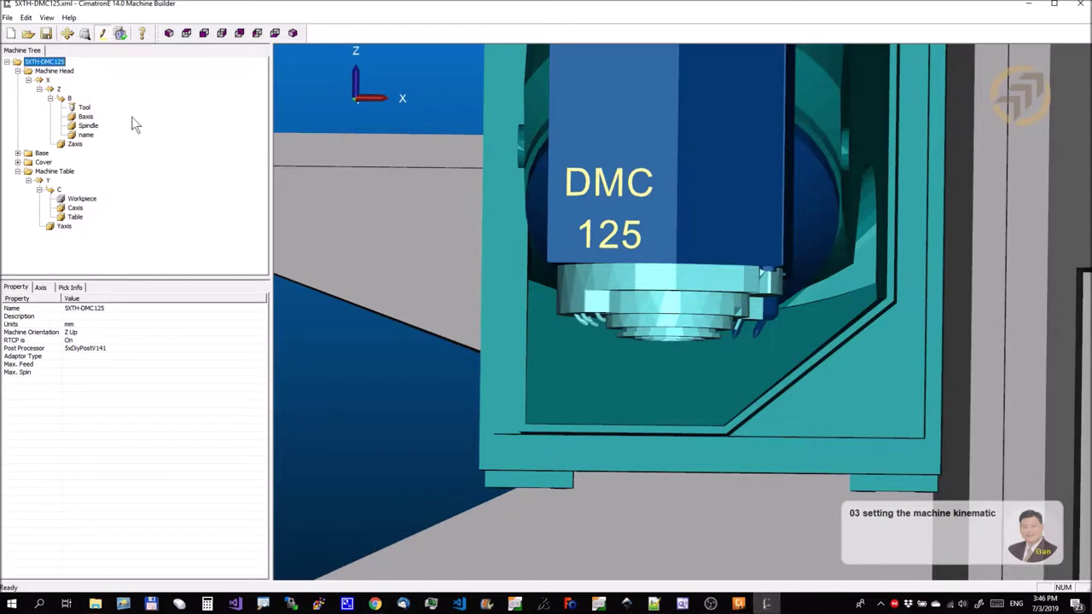
- From a top view, inspect node B's rotary axis properties in the Machine Tree
click(187, 34)
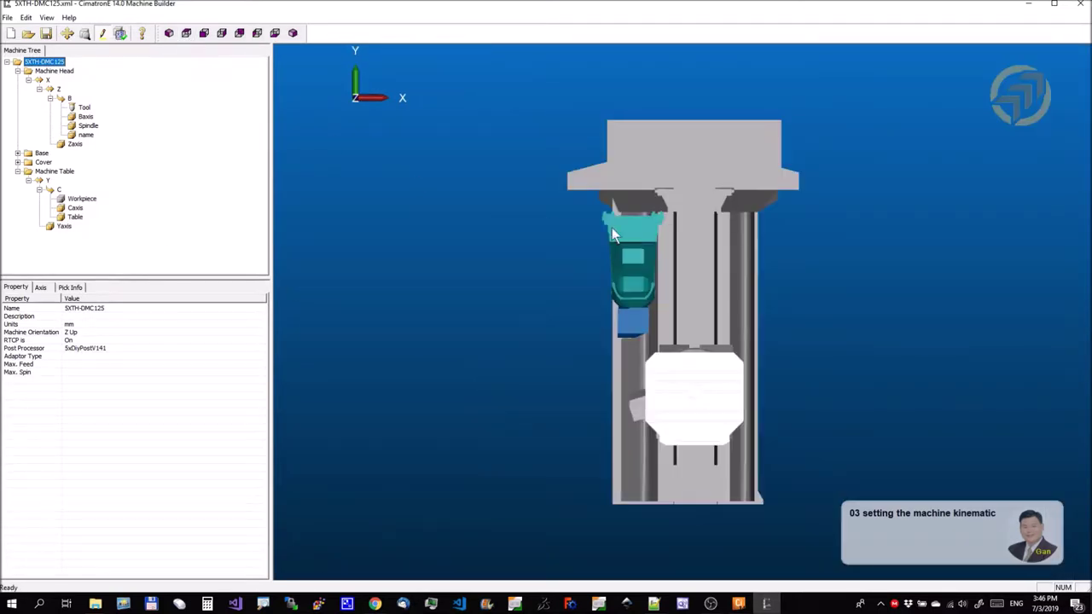
scroll(652, 337, up, 5)
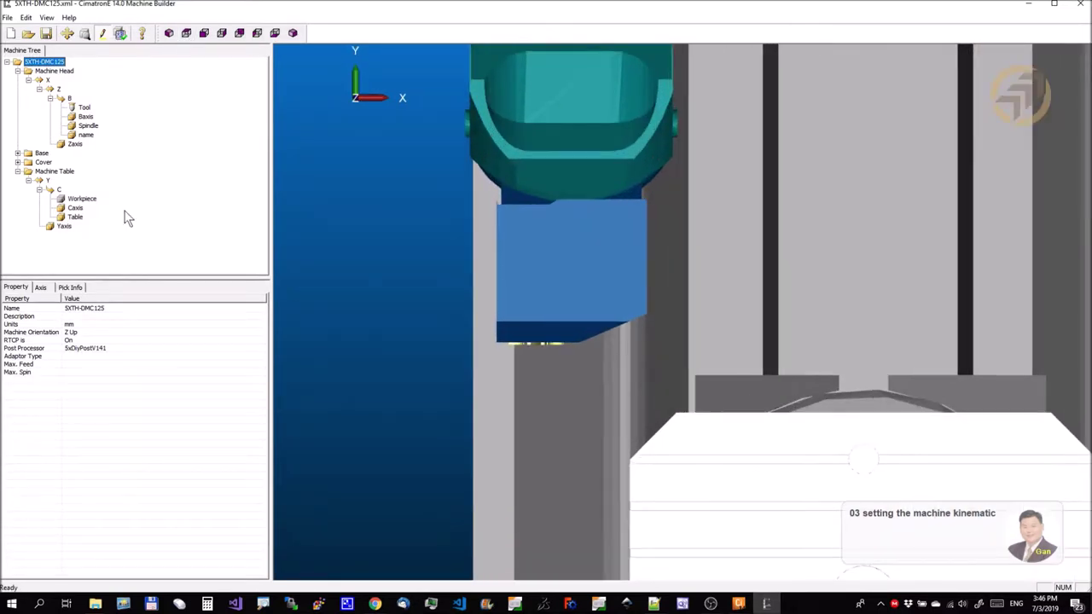
click(70, 99)
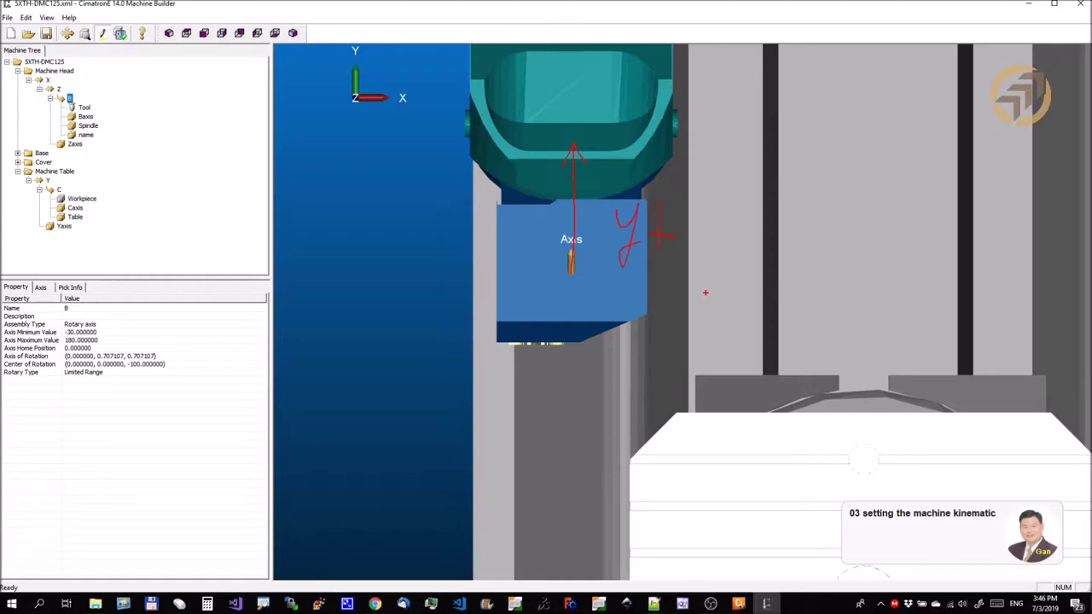
key(Escape)
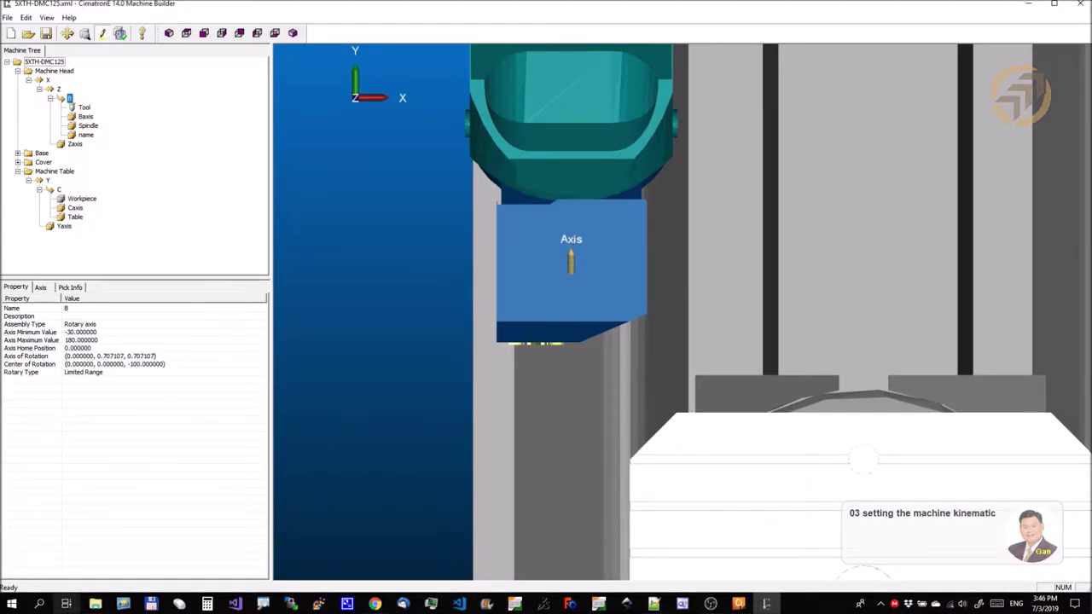
click(654, 605)
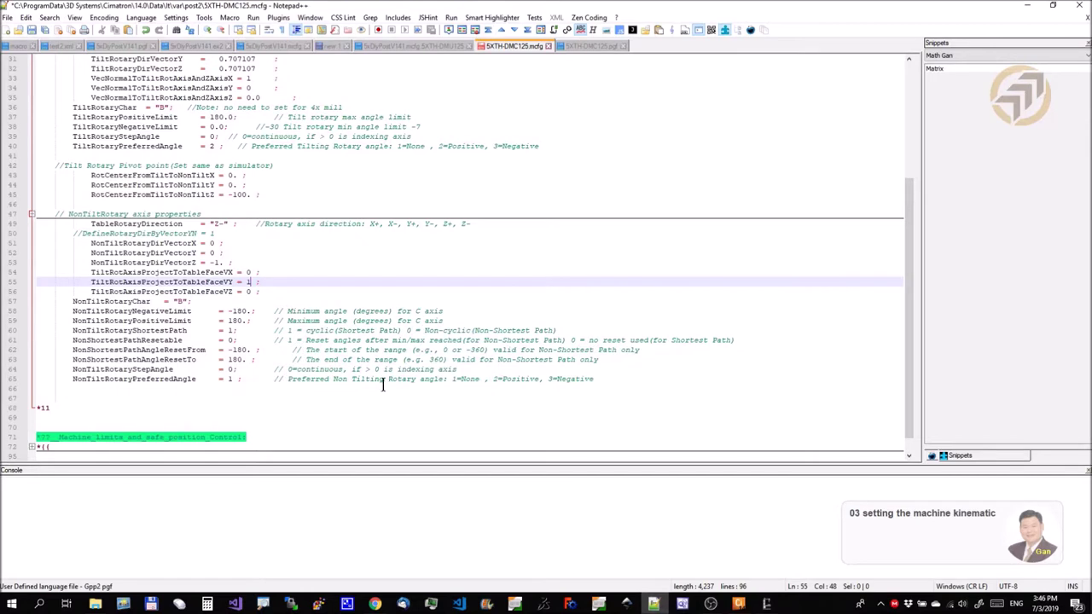
- Change the NonTiltRotaryChar value on line 57 from "B" to "C"
click(262, 282)
click(200, 282)
click(181, 302)
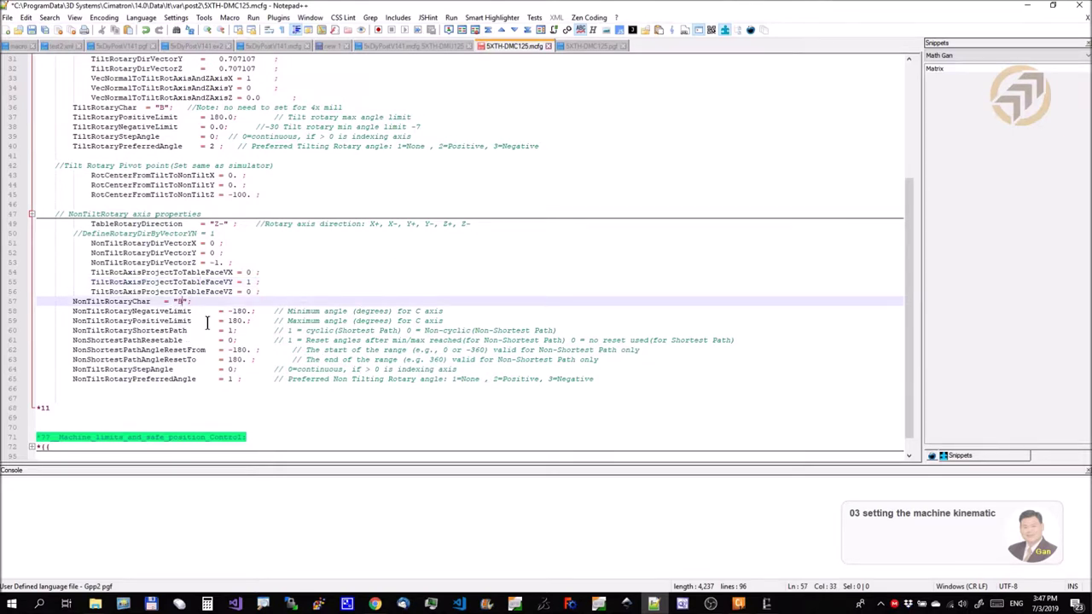
text(C)
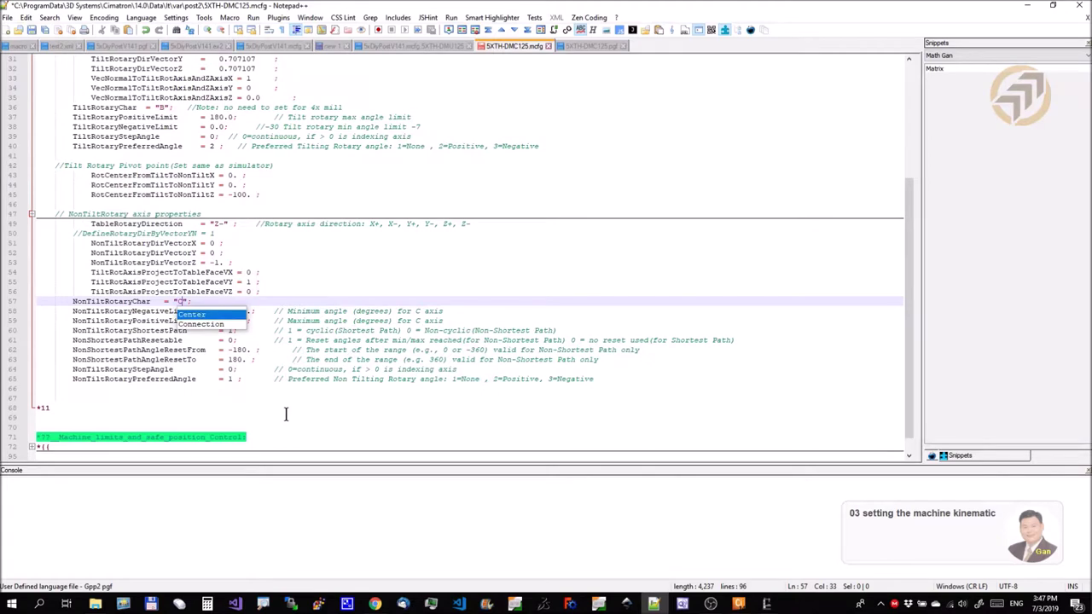
click(286, 389)
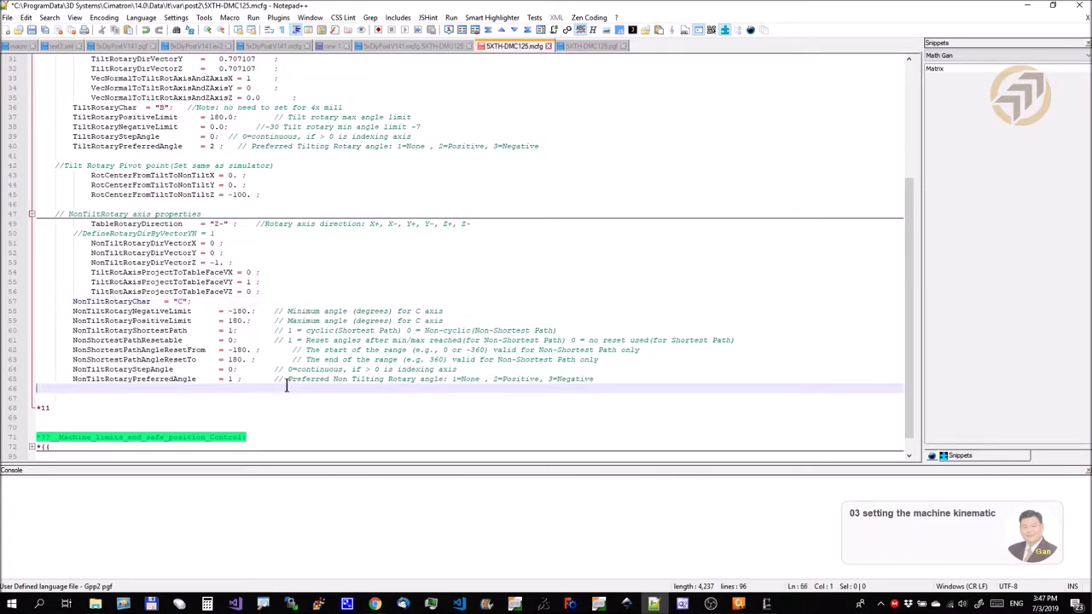
click(182, 302)
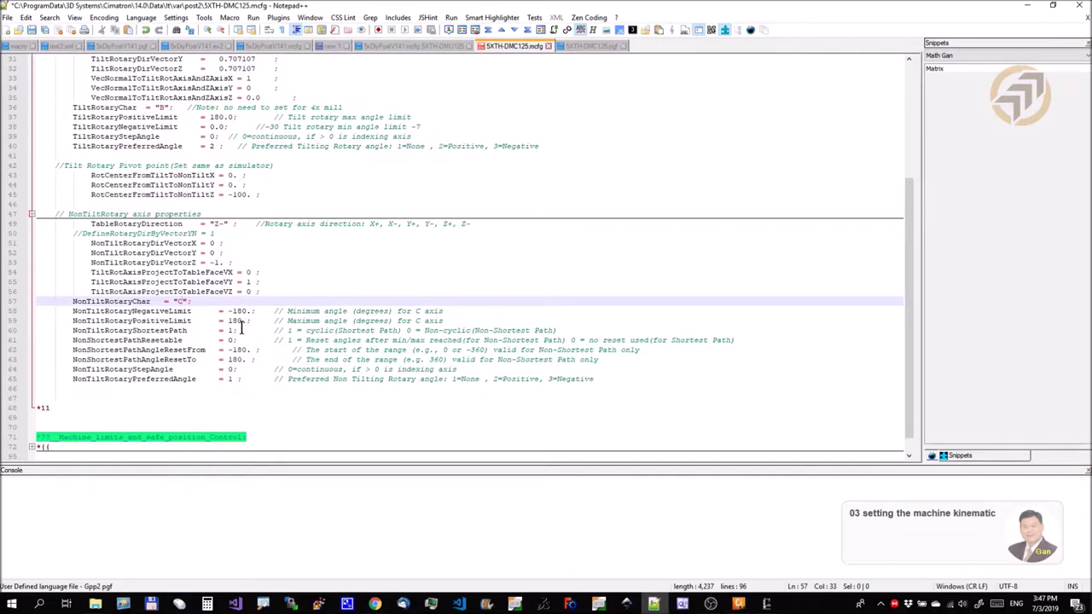
click(244, 387)
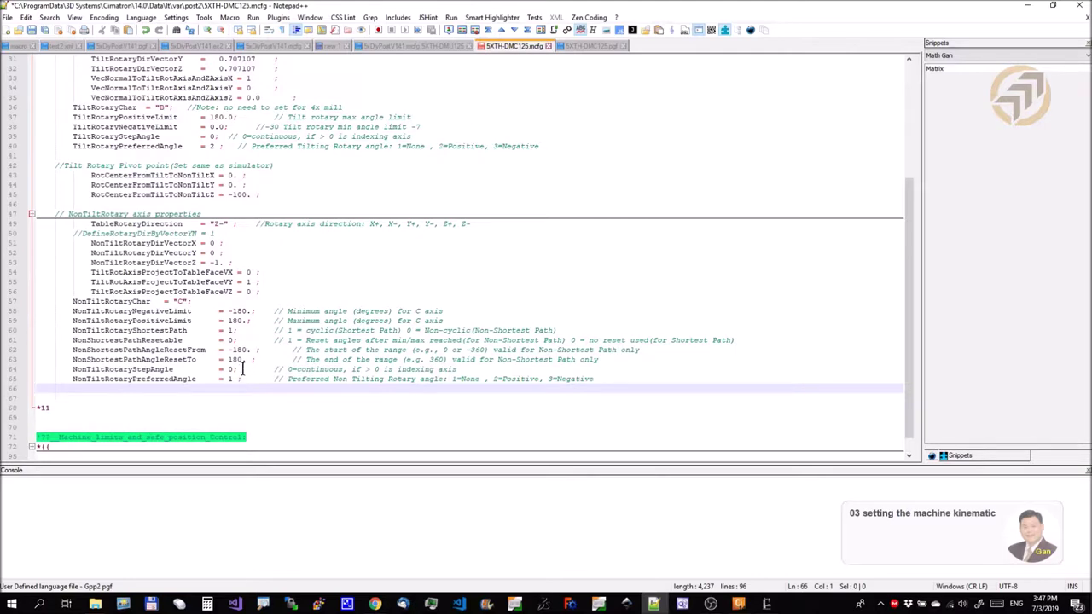
scroll(727, 327, down, 1)
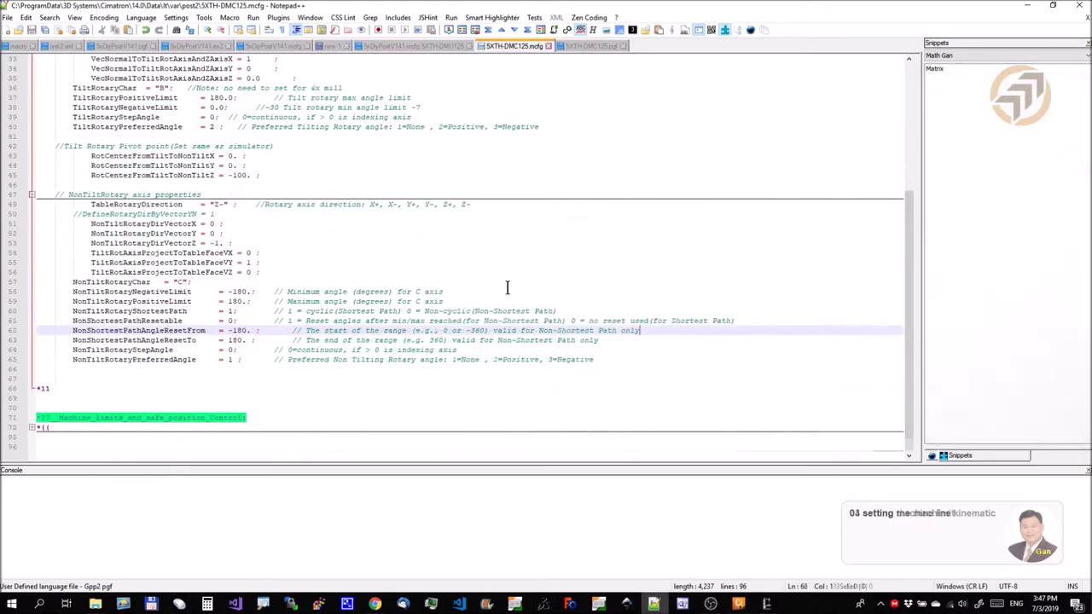
- Collapse the Machine_Kinematic_control block and expand the machine limits and safe position block
scroll(568, 276, up, 11)
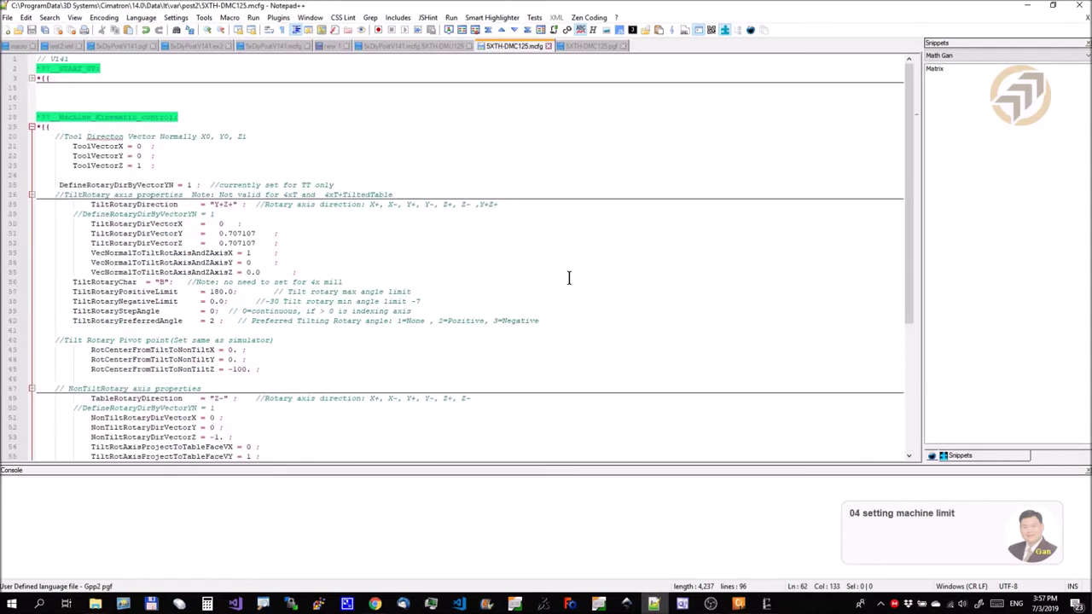
click(32, 126)
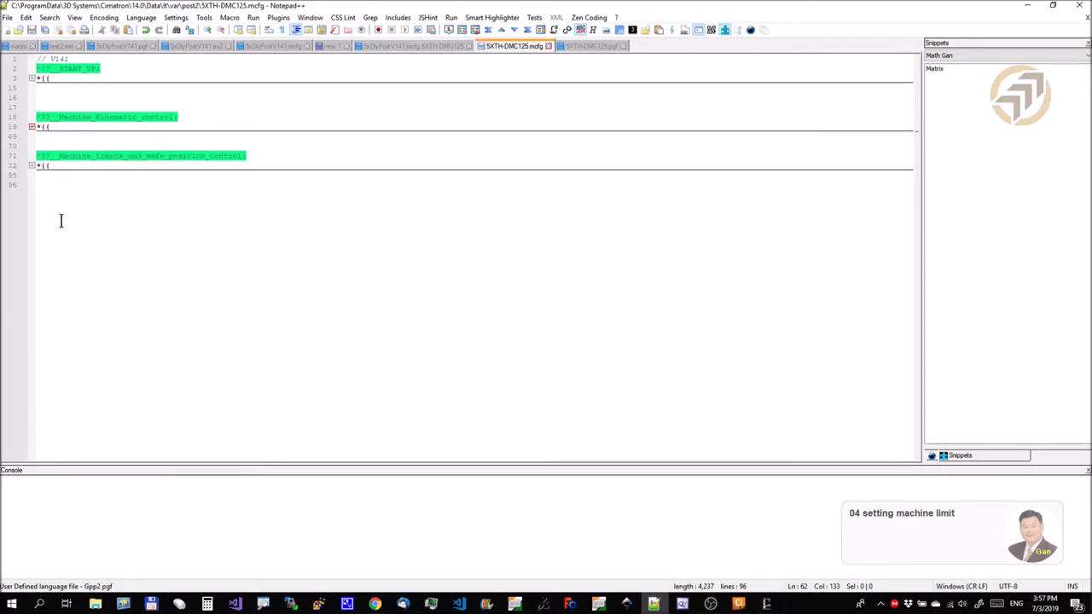
click(31, 165)
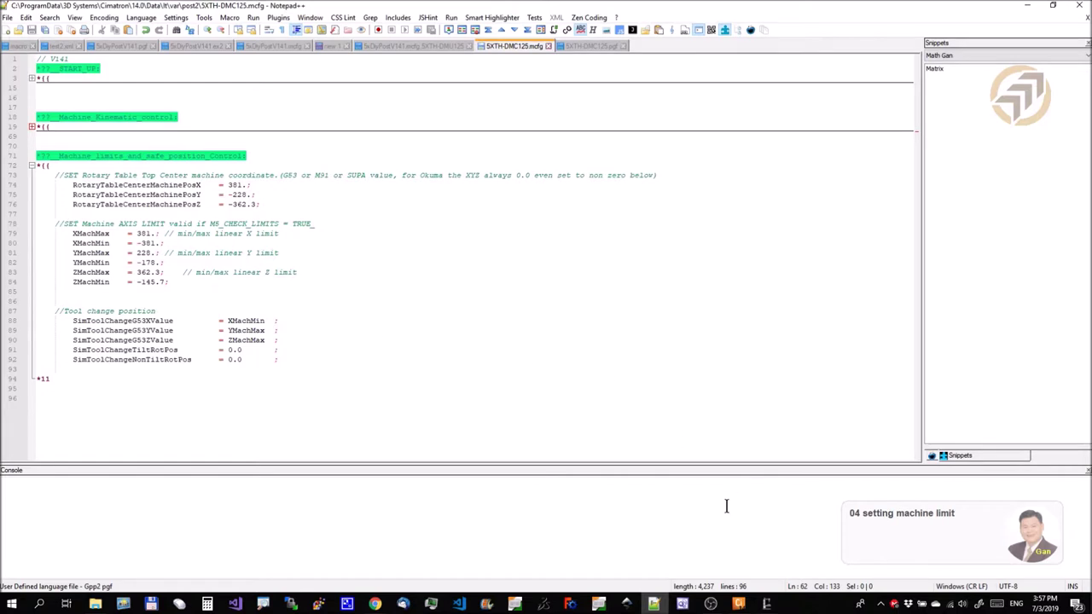
- Check the X linear axis limits in Machine Builder: -625 to 625, home -625
click(768, 604)
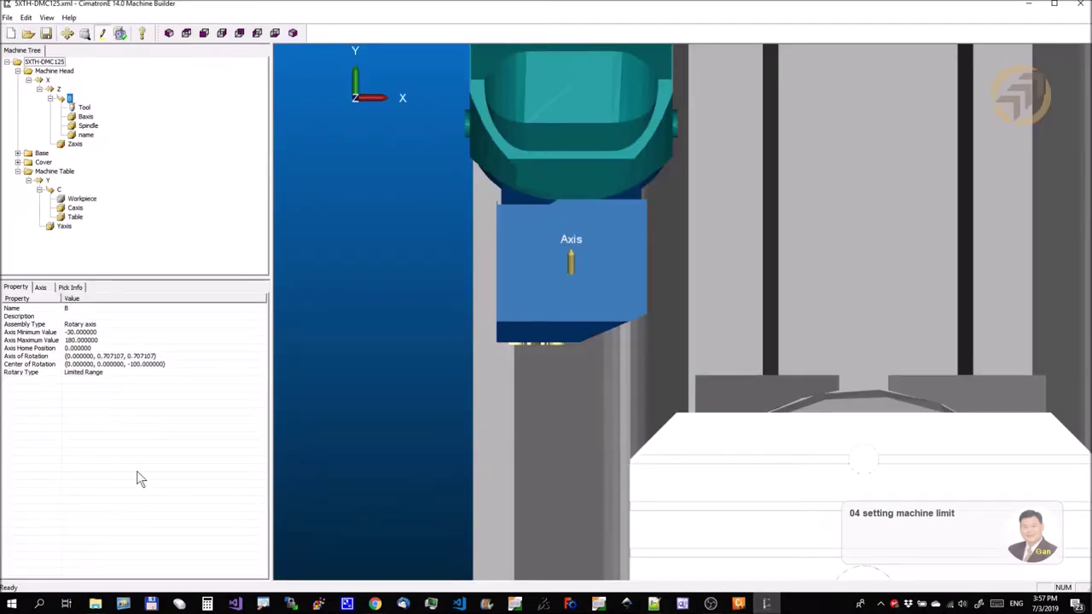
click(46, 80)
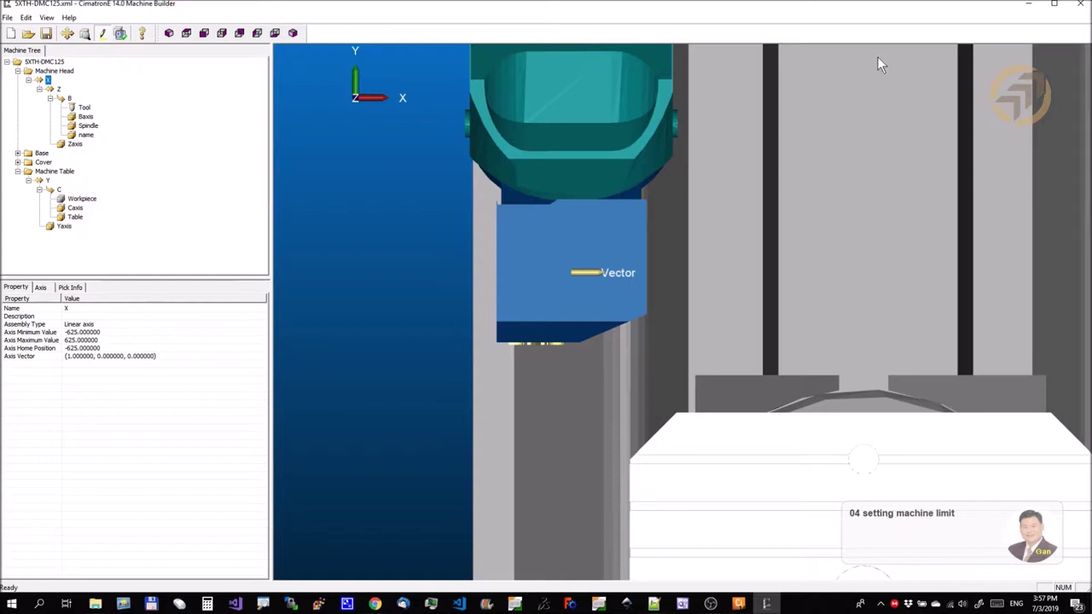
click(1030, 7)
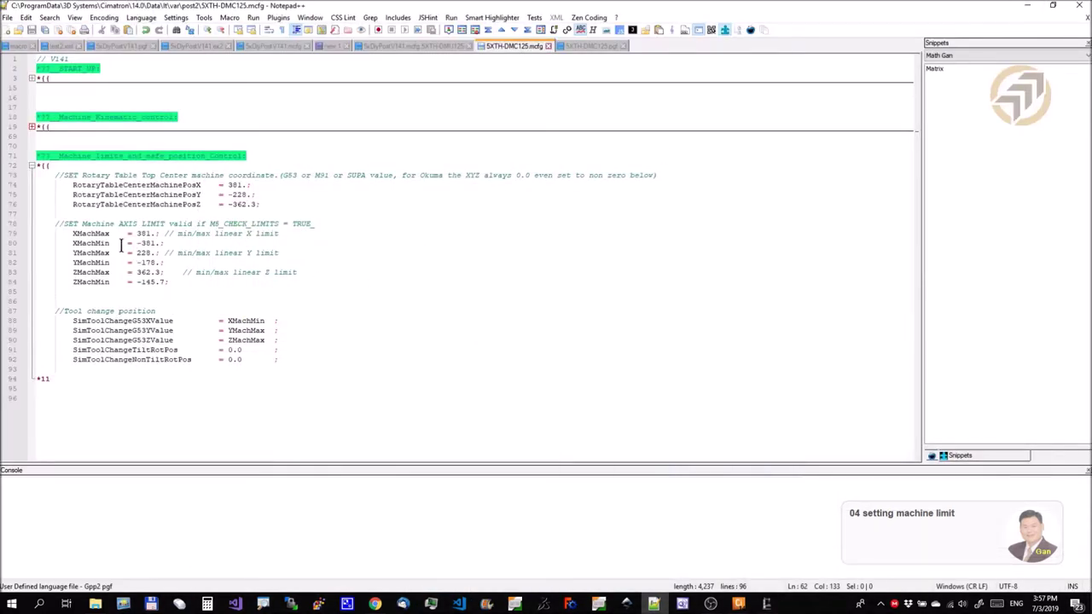
- Set XMachMax to 625 and XMachMin to -625, then check the Y axis limits
click(151, 234)
key(BackSpace)
key(BackSpace)
key(BackSpace)
text(625)
key(Down)
key(BackSpace)
key(BackSpace)
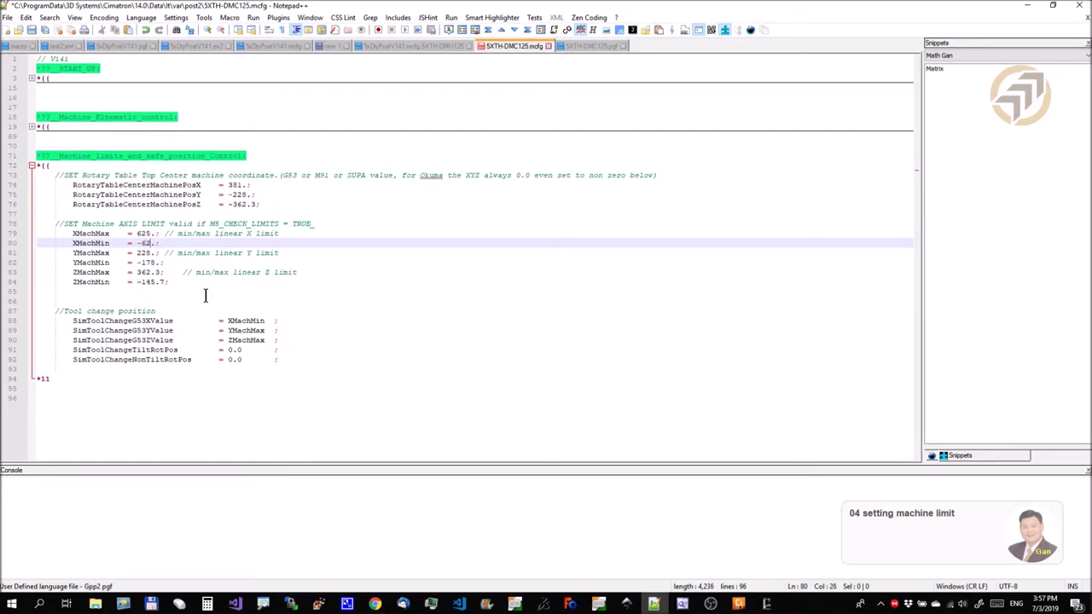
key(Down)
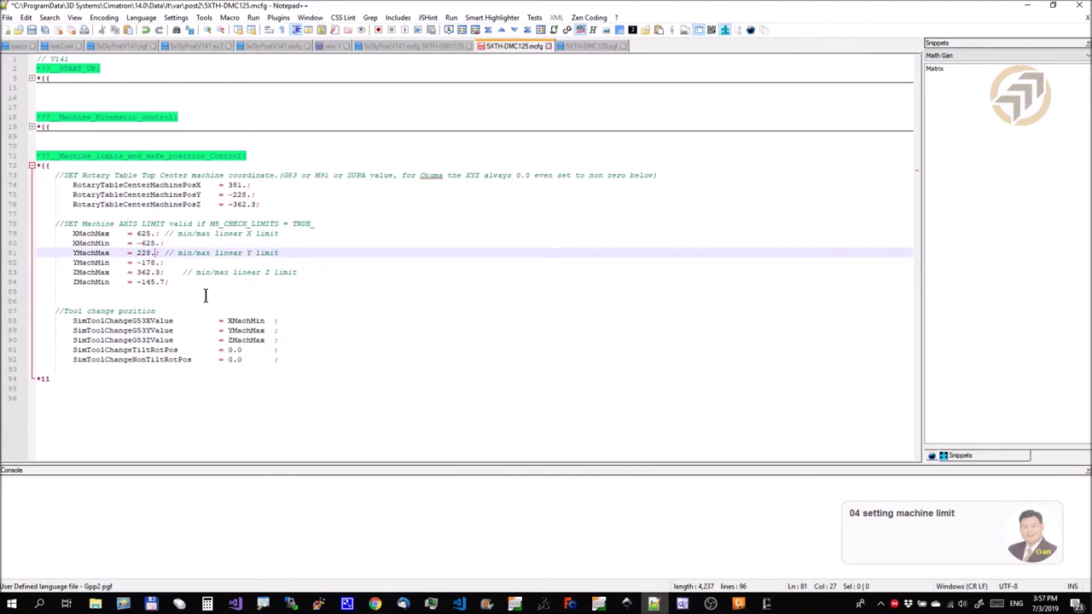
click(767, 605)
click(45, 180)
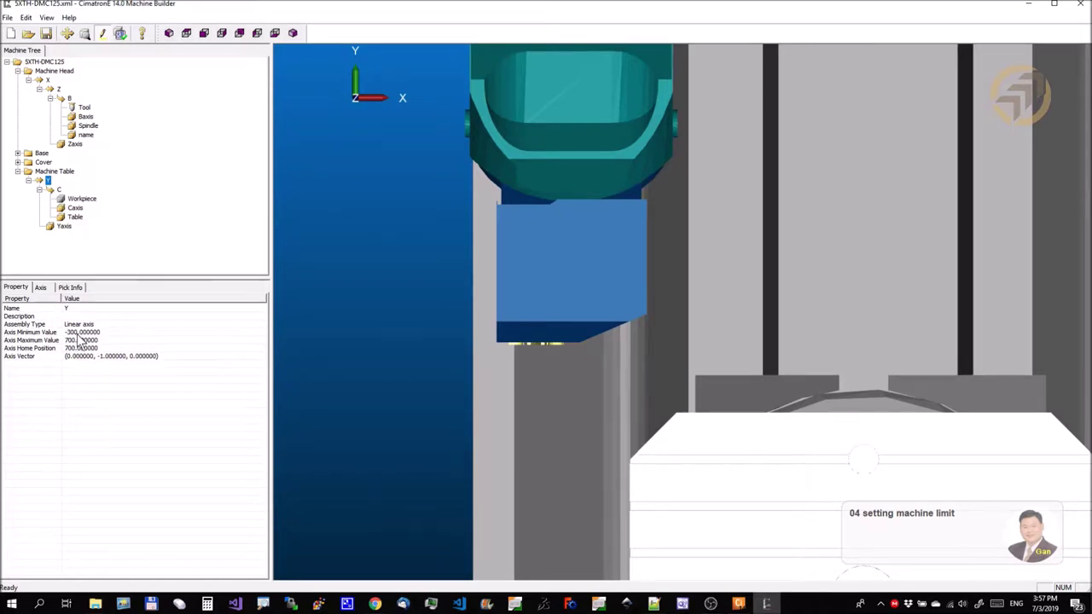
- Set YMachMin on line 82 to -200
click(1027, 10)
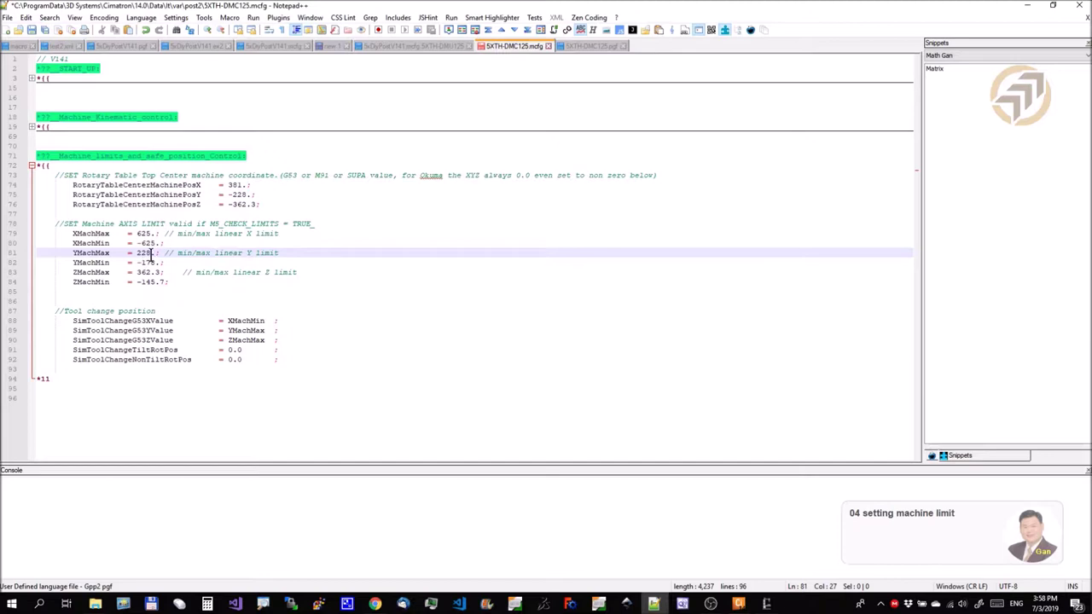
click(156, 263)
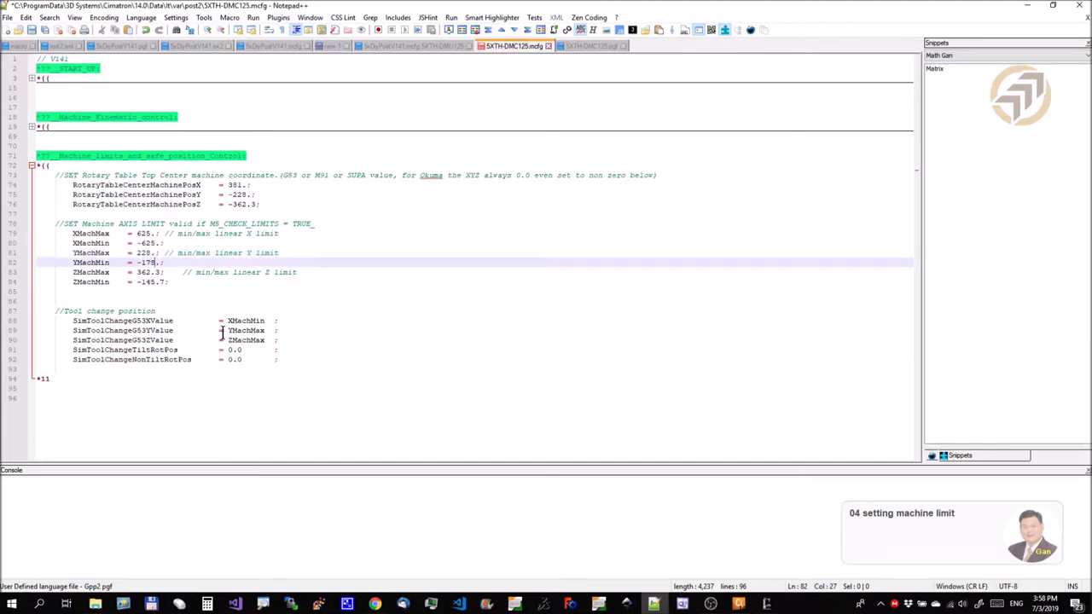
text(200)
click(768, 605)
click(653, 605)
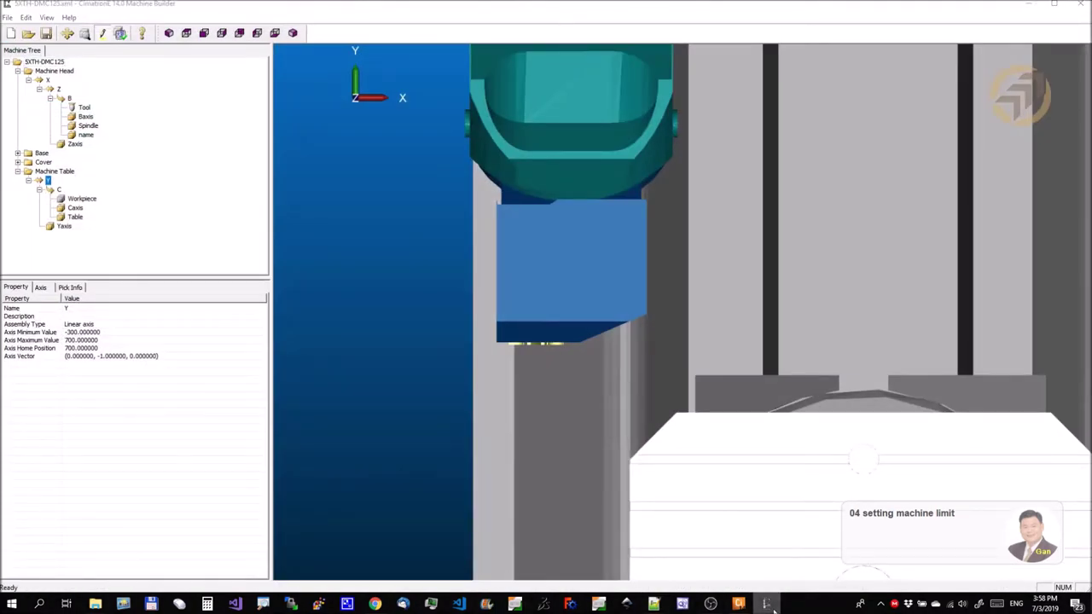
- Set YMachMax on line 81 to 700, then check the Z axis limits (115 to 1115)
click(150, 253)
key(BackSpace)
key(BackSpace)
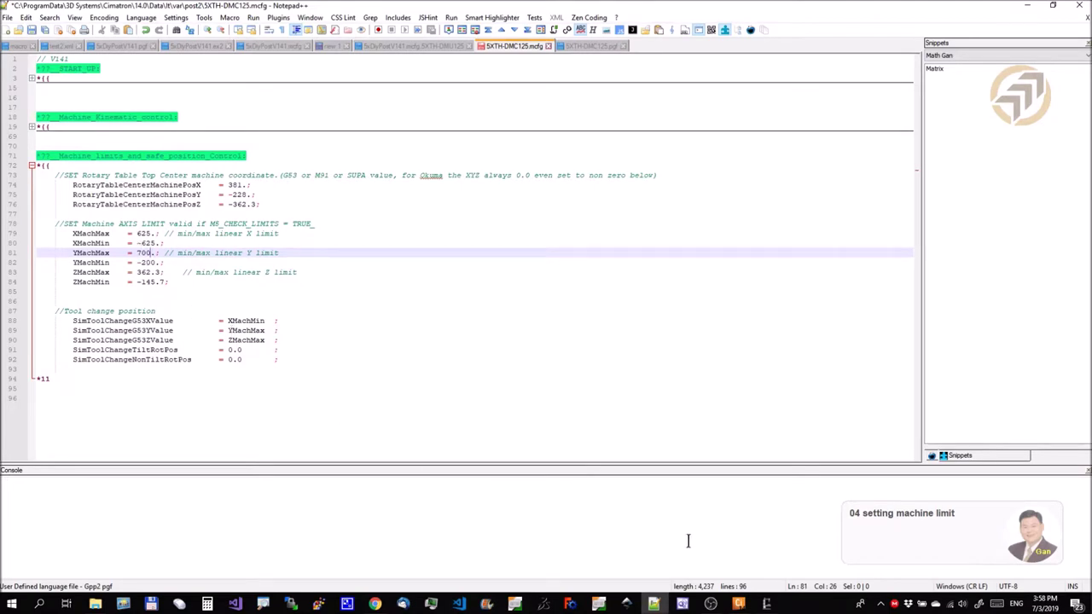
click(770, 606)
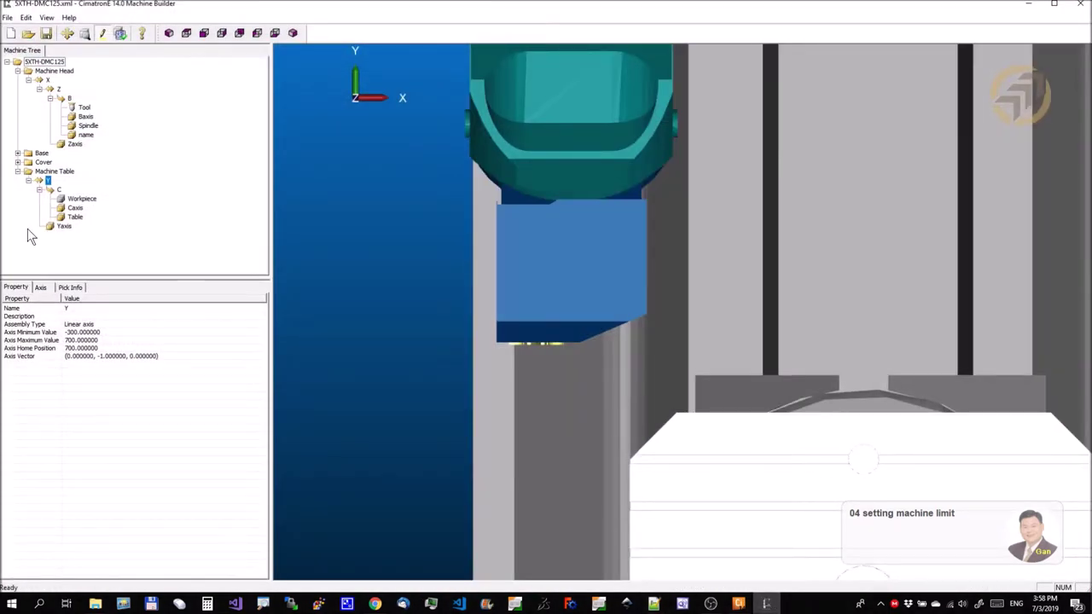
click(58, 89)
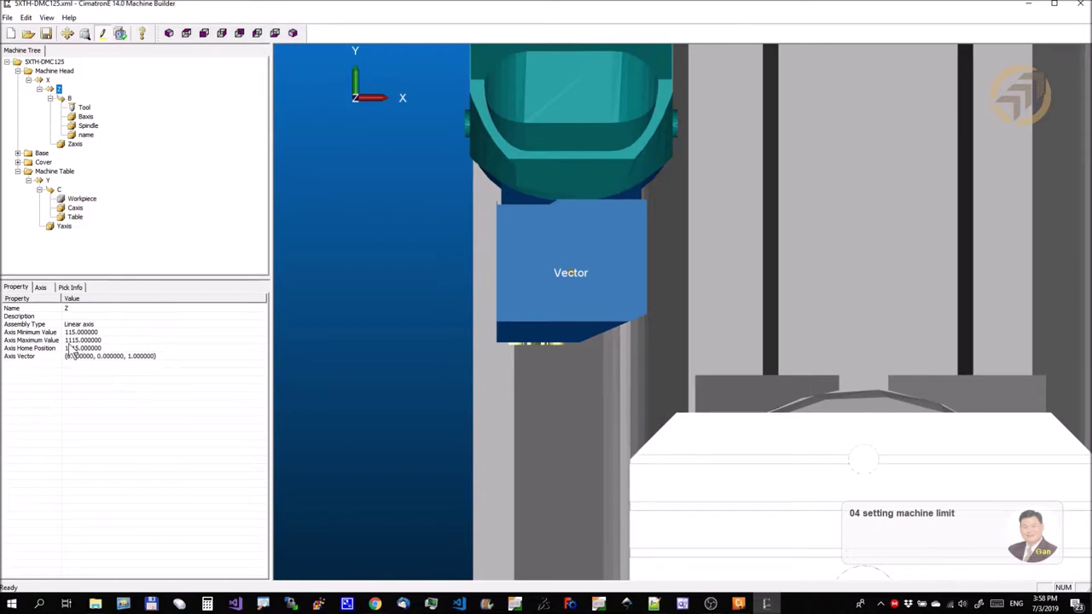
- Set ZMachMax on line 83 to 1115
click(1028, 4)
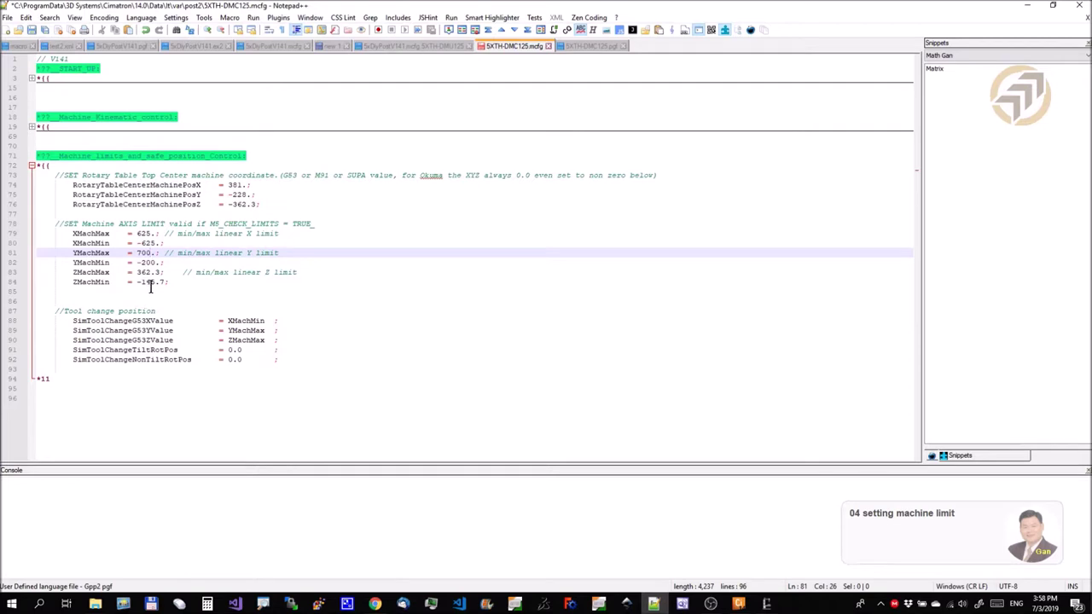
click(149, 273)
key(BackSpace)
key(BackSpace)
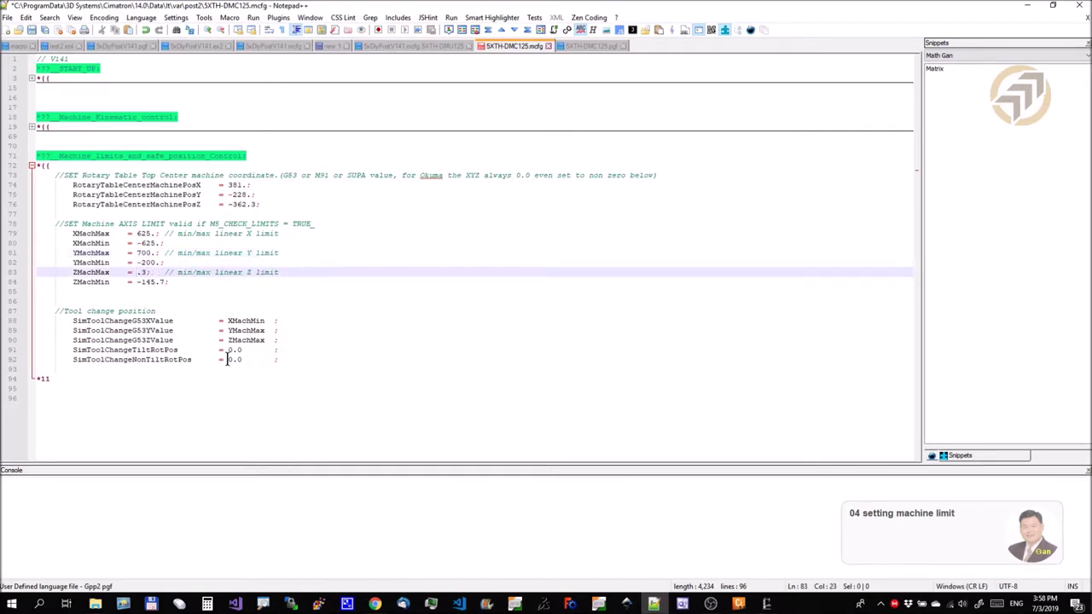
text(115)
key(Right)
key(Right)
key(BackSpace)
- Set ZMachMin on line 84 to 115 and select the XMachMin assignment on line 88
key(Down)
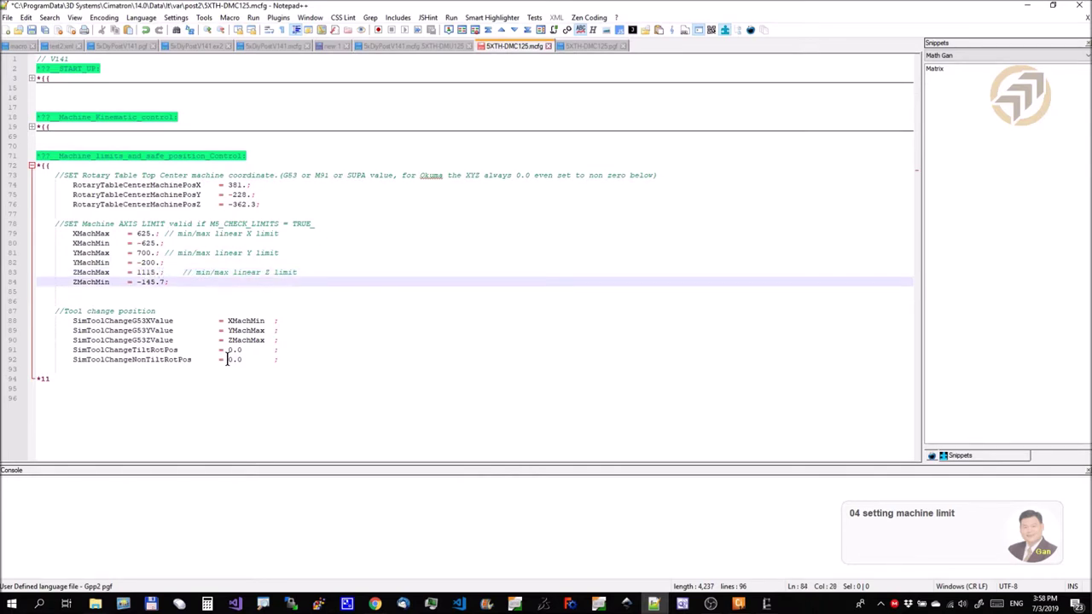
key(Delete)
key(Delete)
key(BackSpace)
key(BackSpace)
key(BackSpace)
text(115)
click(210, 292)
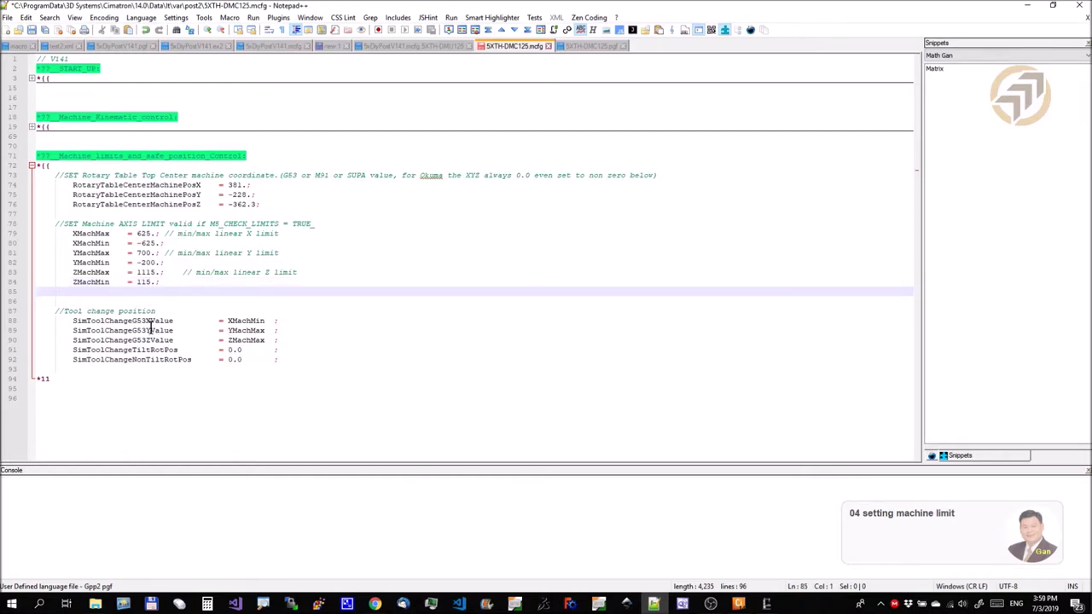
click(251, 320)
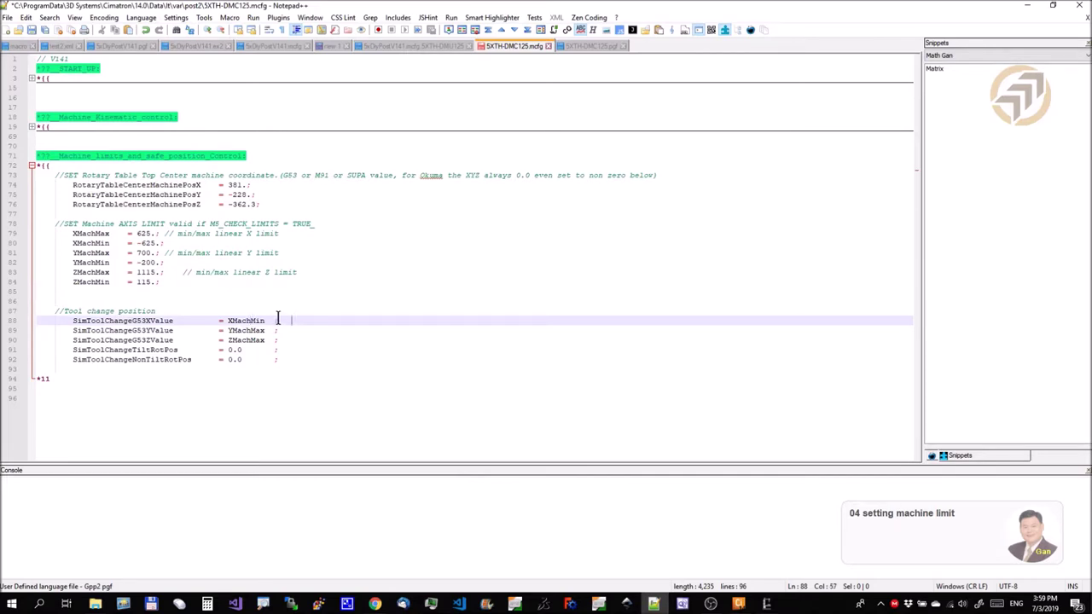
drag(306, 320, 204, 321)
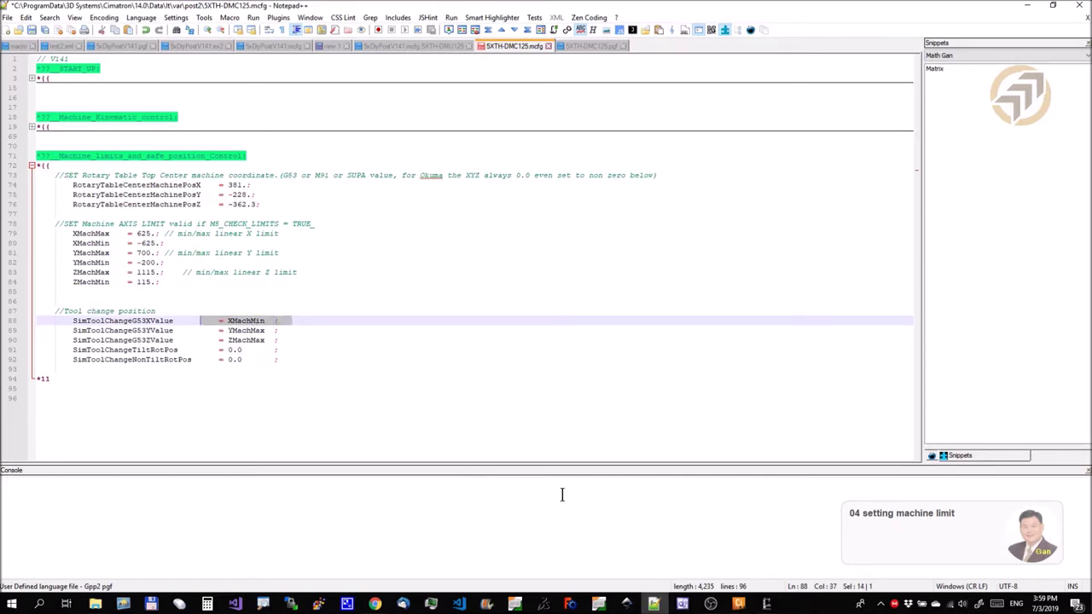
click(767, 604)
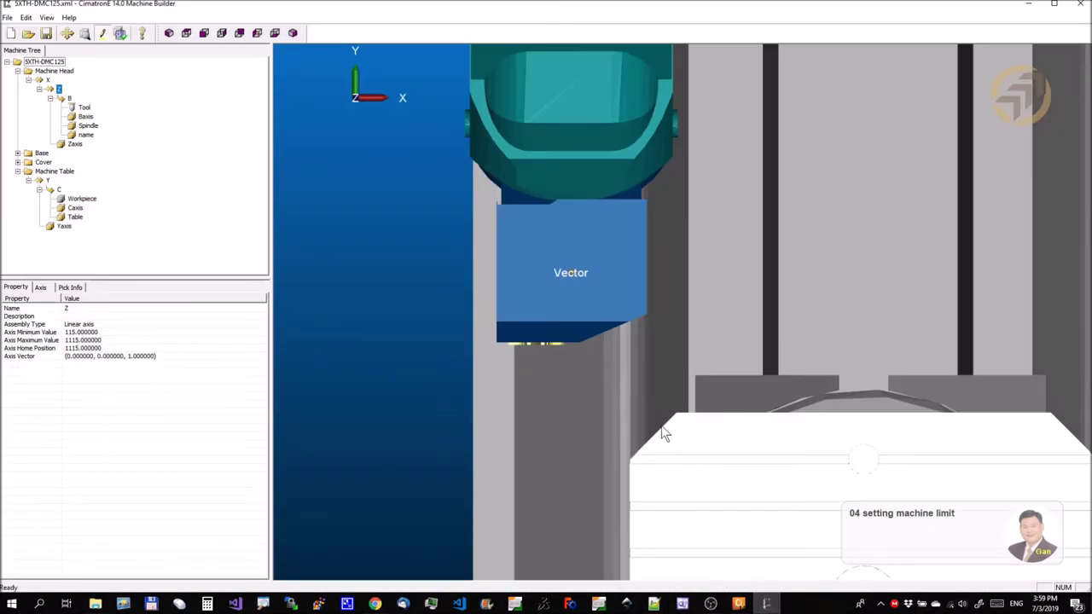
- Rotate the Machine Builder model to an oblique view of the whole DMC125 machine
scroll(739, 386, down, 6)
middle_drag(705, 378, 534, 358)
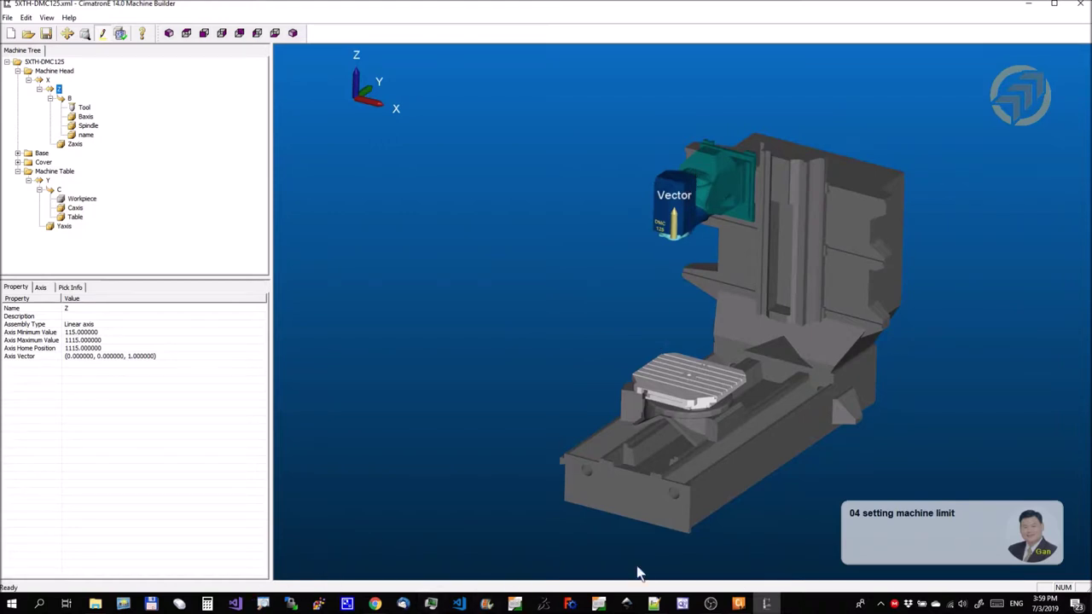
click(654, 604)
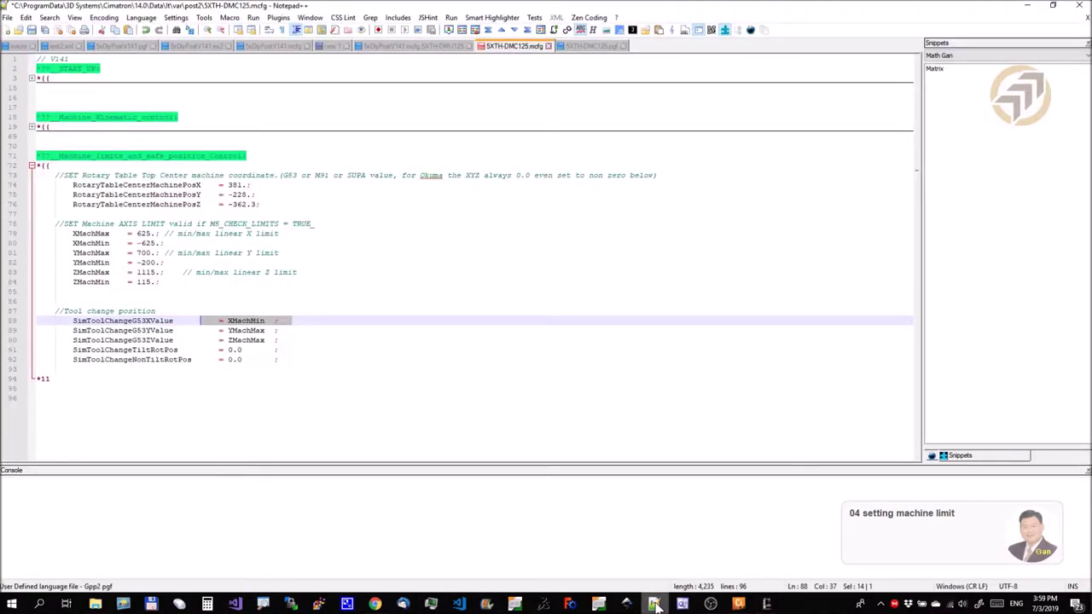
- Select the rotary table centre coordinate lines 74–76 in the mcfg file
click(257, 331)
click(279, 340)
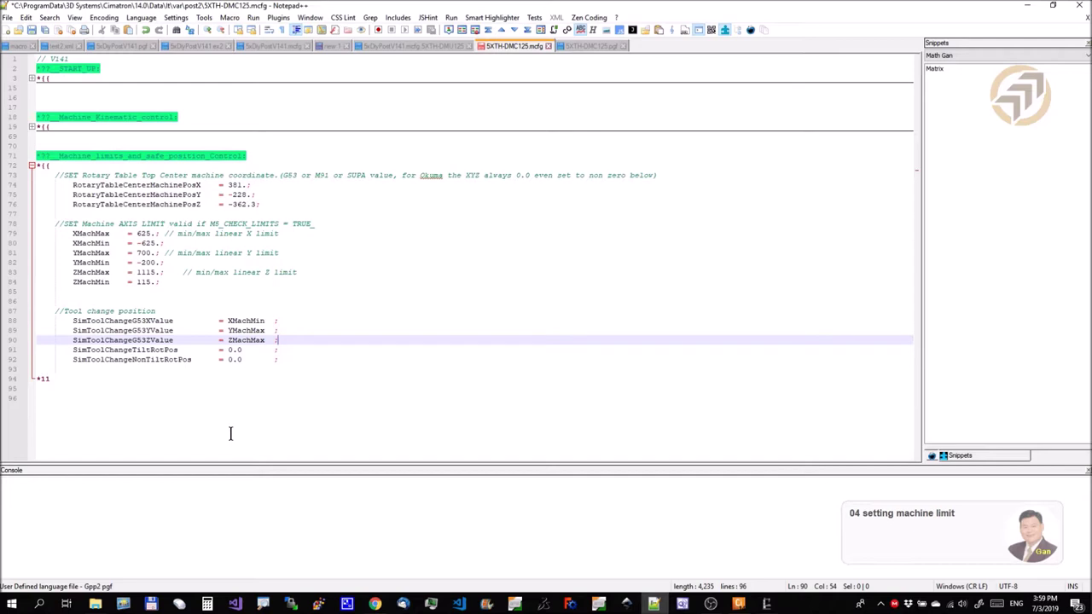
drag(279, 207, 173, 186)
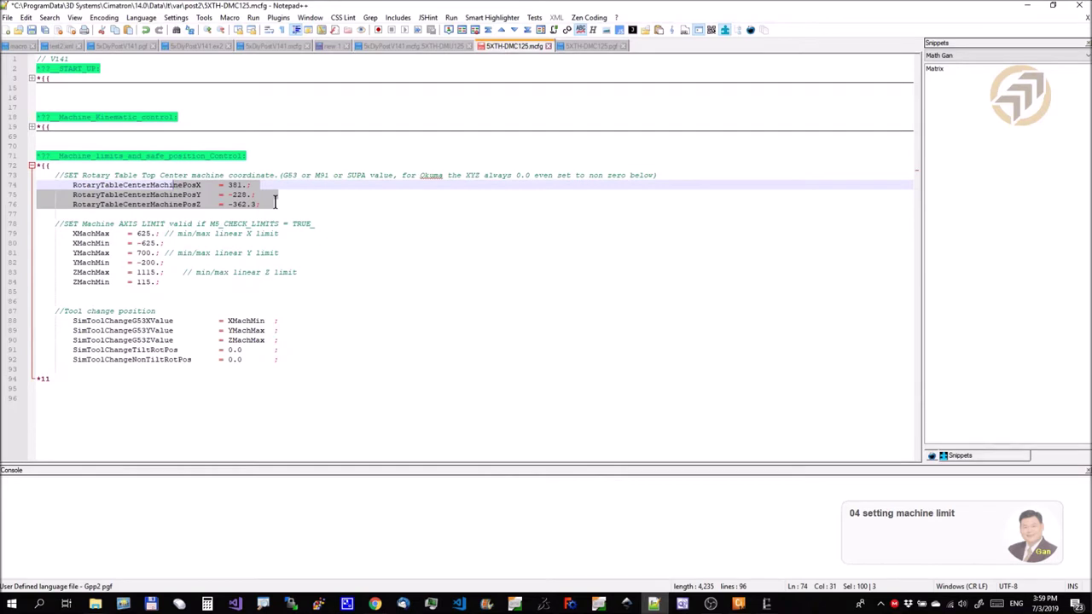
- Set RotaryTableCenterMachinePosX, Y and Z to 625, -700 and -1115 on lines 74–76
click(245, 206)
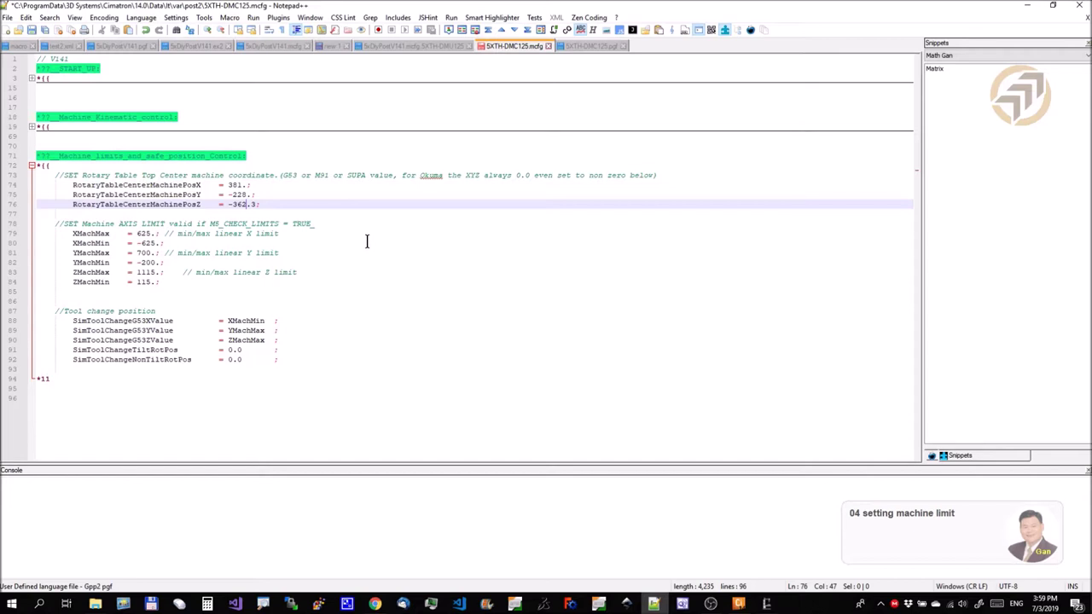
key(Right)
key(Right)
key(BackSpace)
key(BackSpace)
key(BackSpace)
key(BackSpace)
key(BackSpace)
text(1115.)
key(Up)
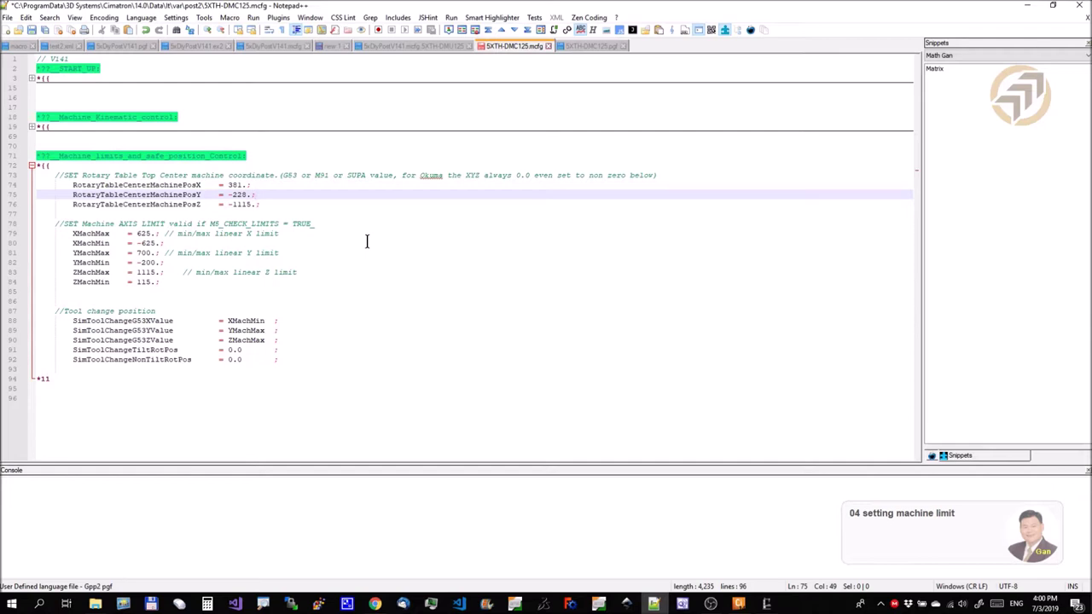
key(BackSpace)
key(BackSpace)
key(BackSpace)
text(700)
key(Up)
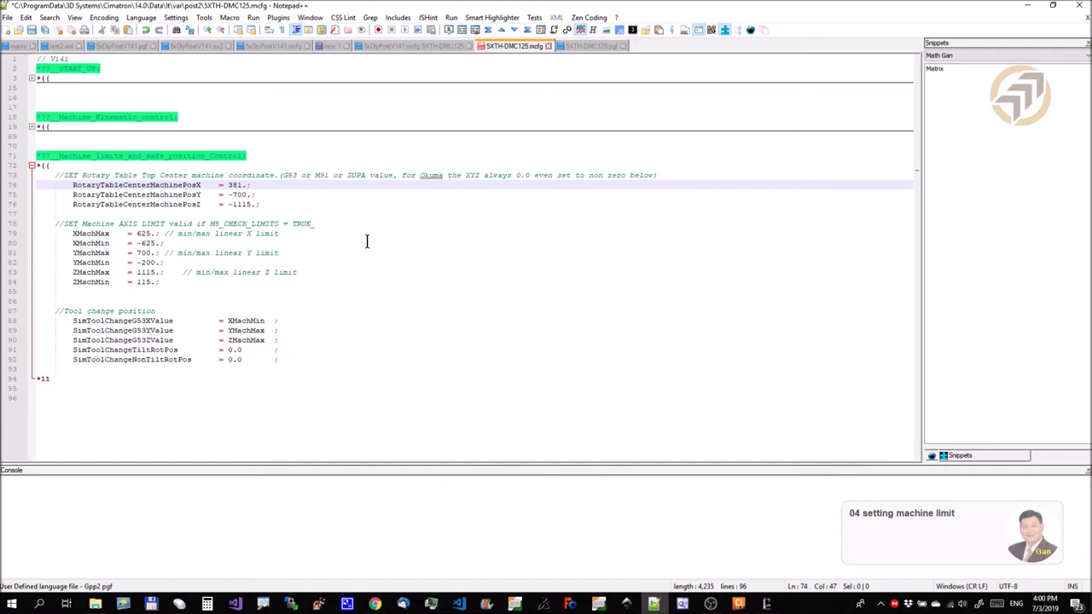
key(BackSpace)
key(BackSpace)
key(BackSpace)
text(625.;  //)
- Remove the stray slashes after 625 and add the comment //SUPA X0 to line 88
key(BackSpace)
key(BackSpace)
click(312, 321)
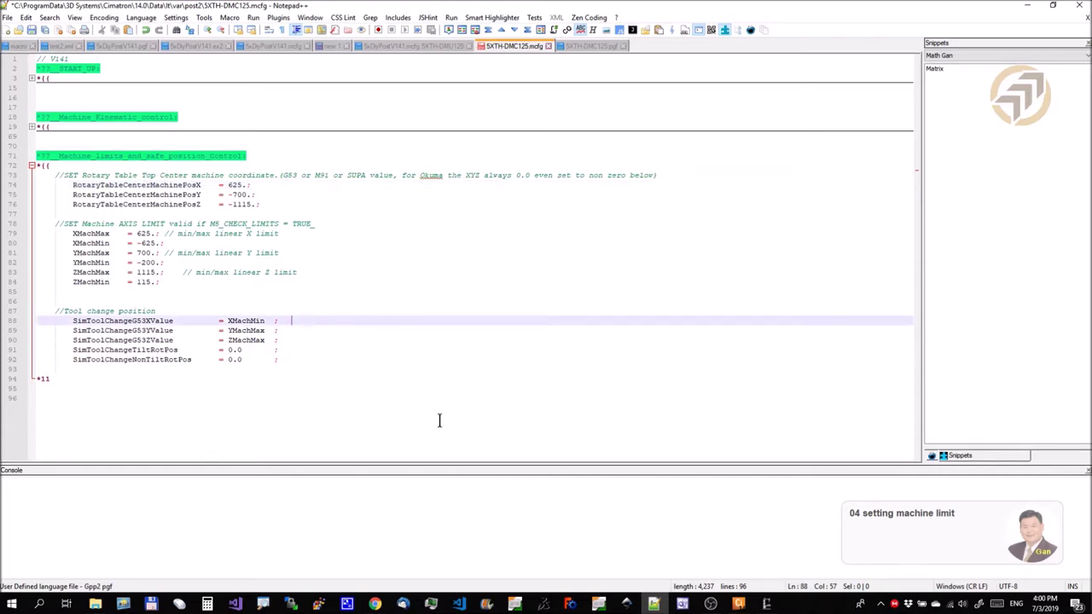
text(//SUPA X0)
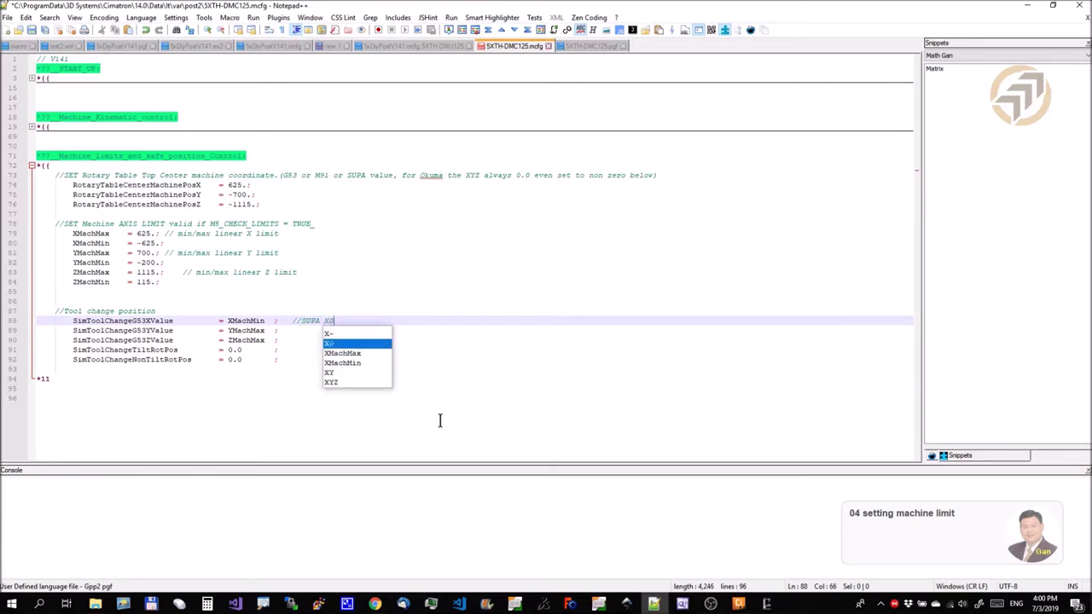
click(372, 328)
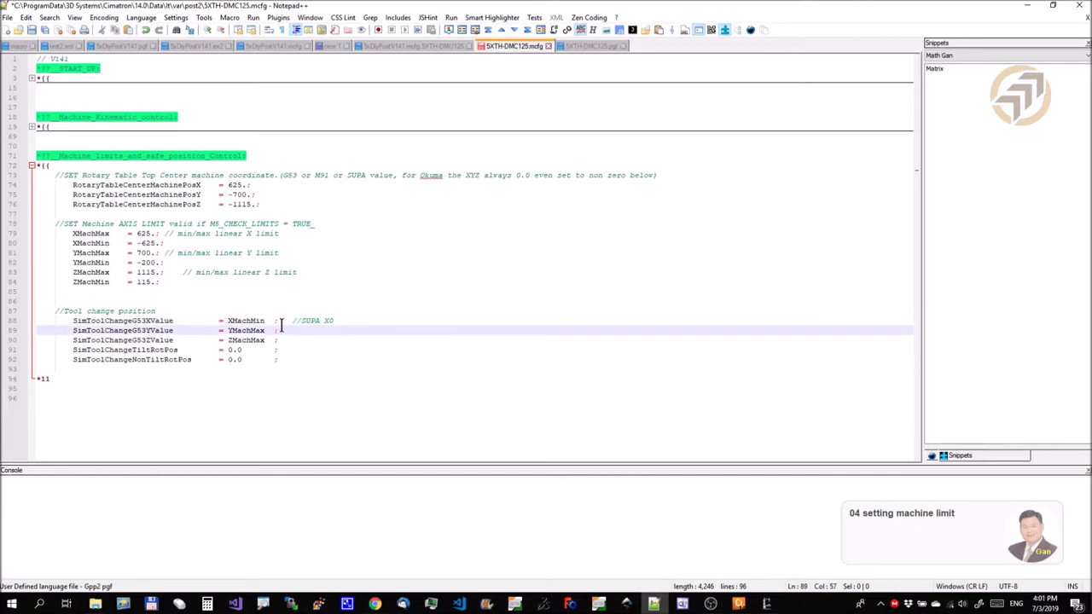
drag(291, 321, 372, 322)
key(ctrl+c)
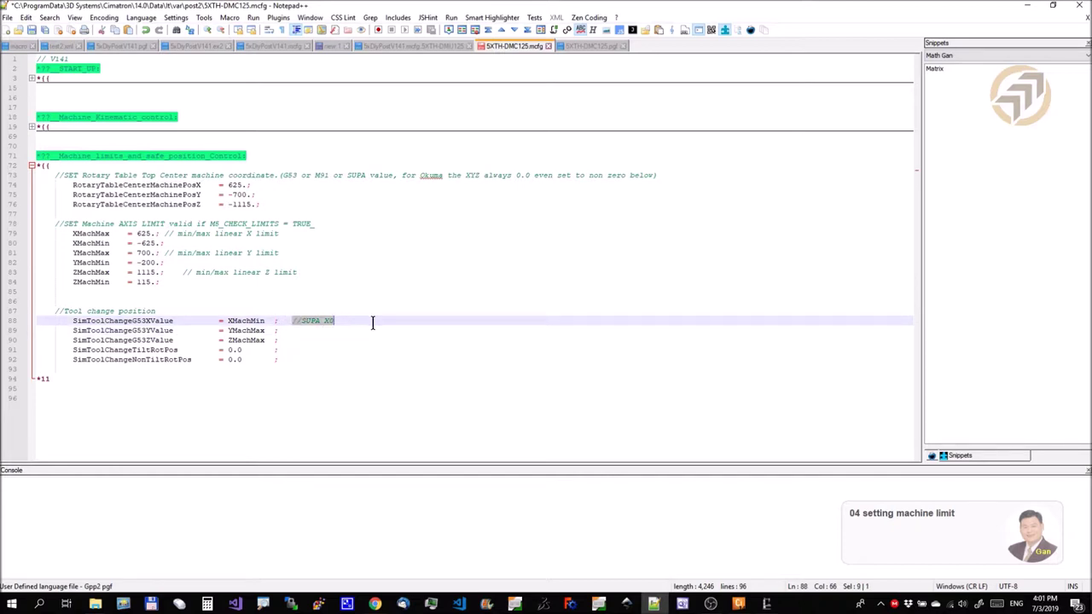
- Copy the comment to lines 89 and 90 as //SUPA Y0 and //SUPA Z0
click(313, 331)
key(ctrl+v)
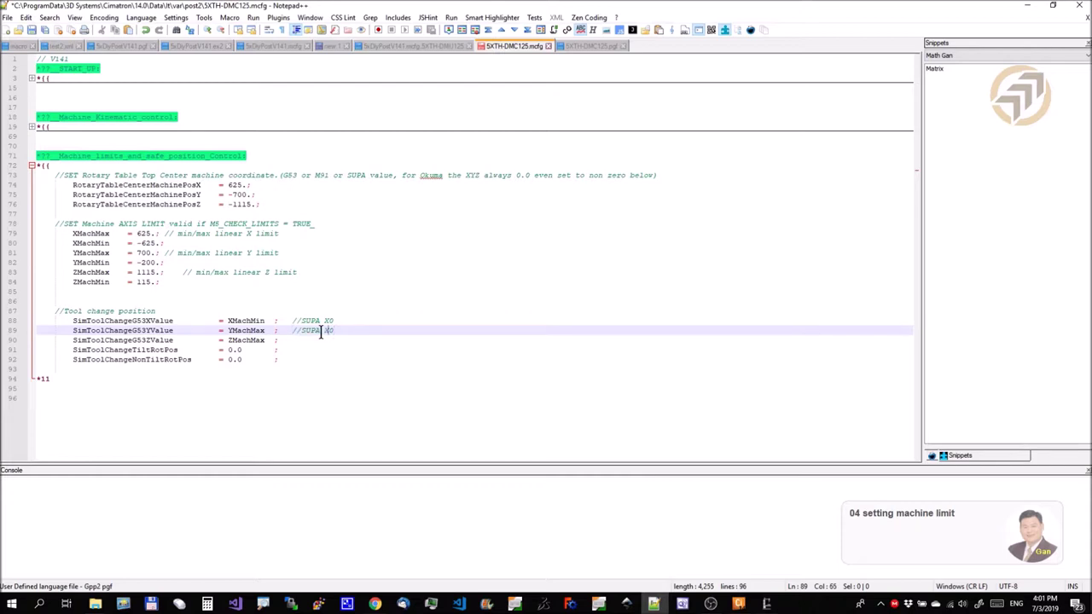
key(BackSpace)
text(Y)
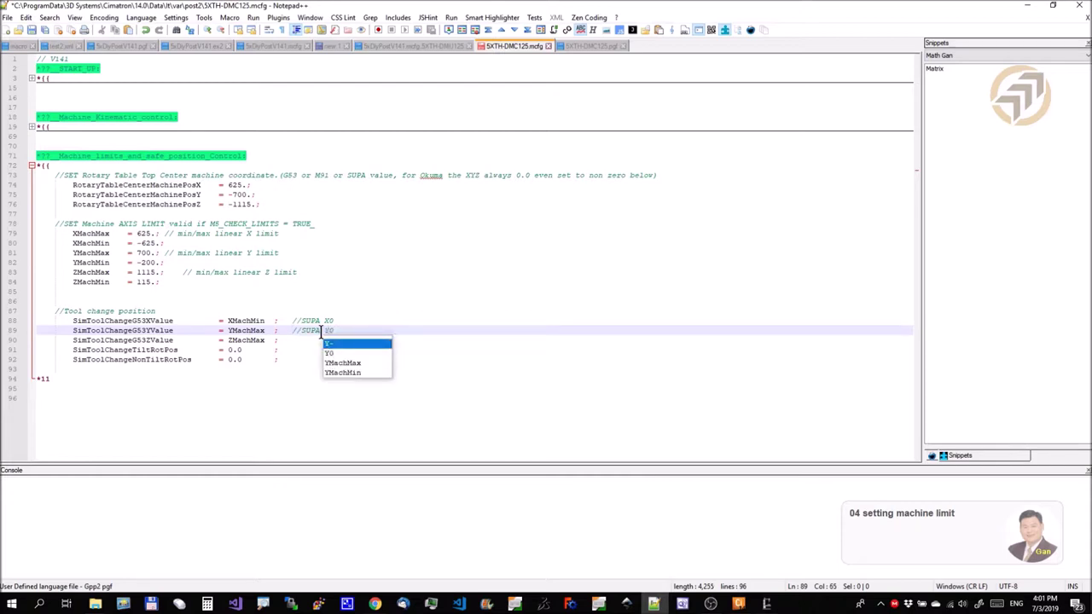
key(Escape)
key(Down)
key(ctrl+v)
key(BackSpace)
key(BackSpace)
text(Z0)
click(431, 305)
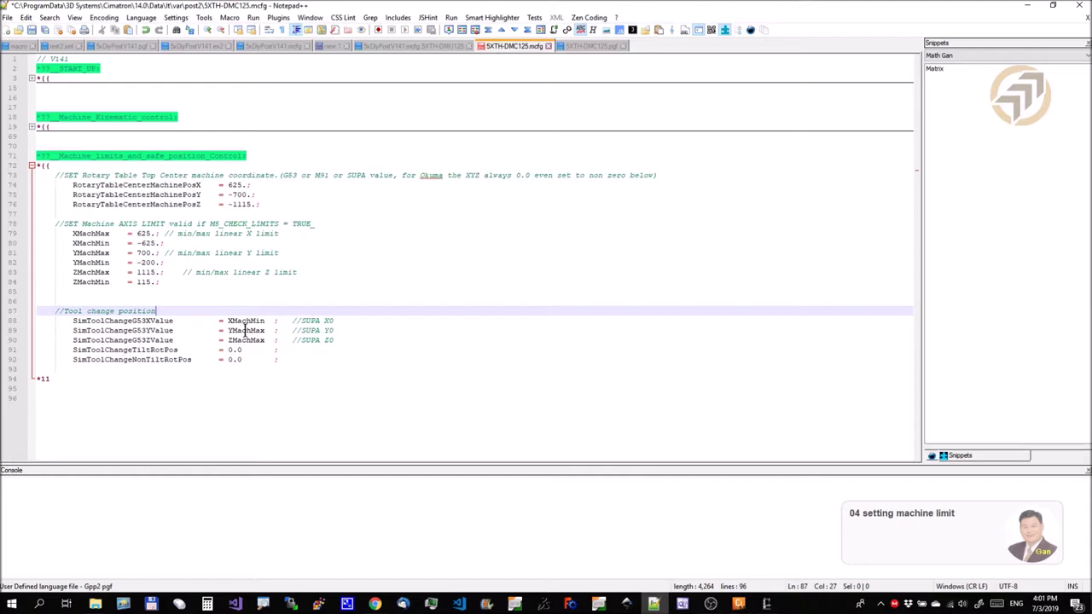
- Review the three SUPA comments on lines 88–90 and save SXTH-DMC125.mcfg
click(347, 321)
click(342, 330)
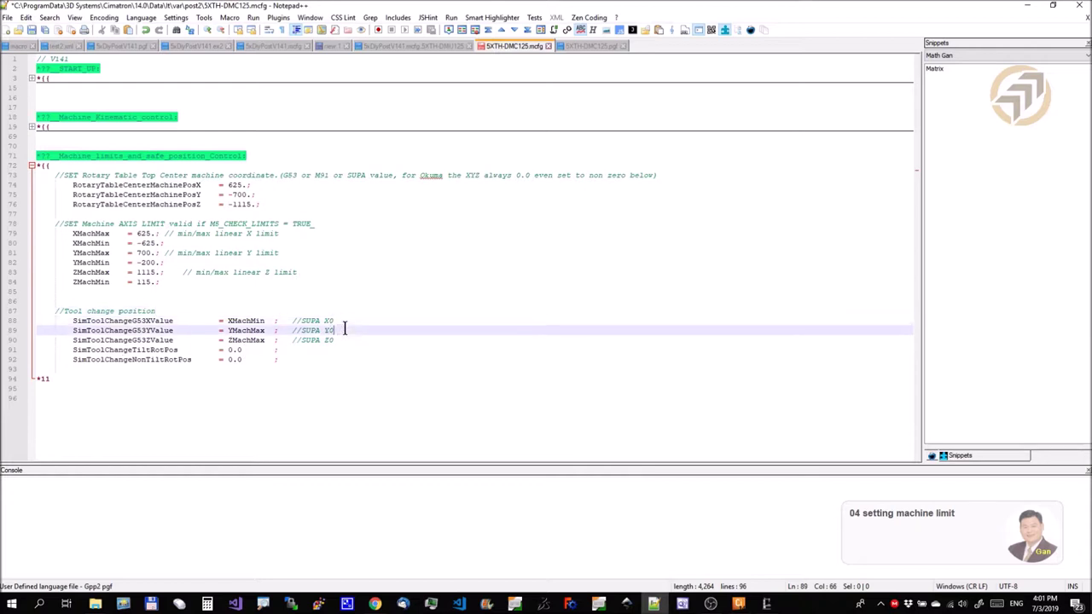
click(346, 341)
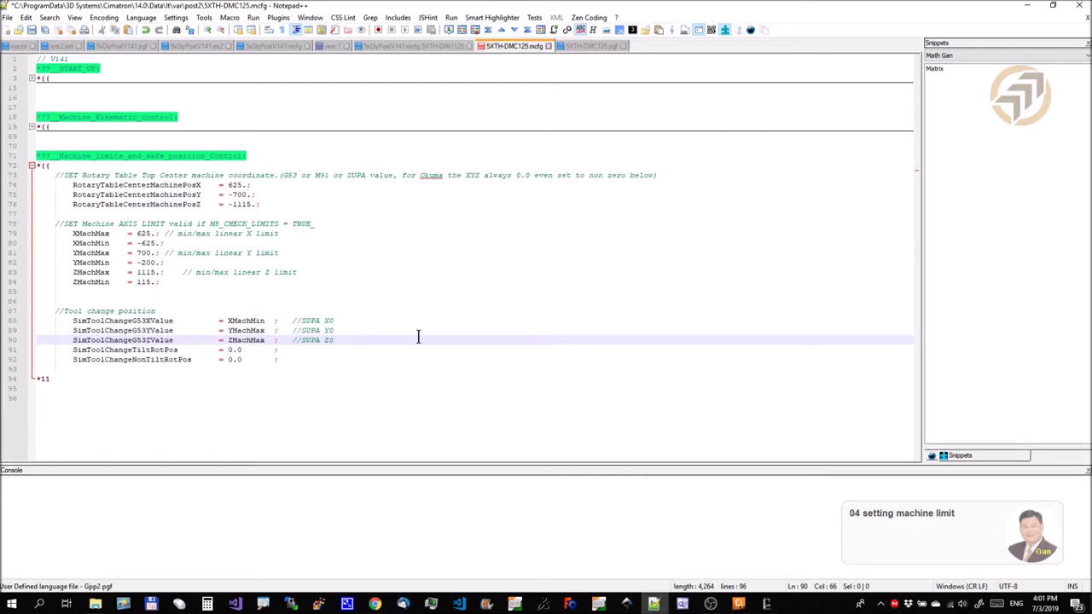
click(37, 30)
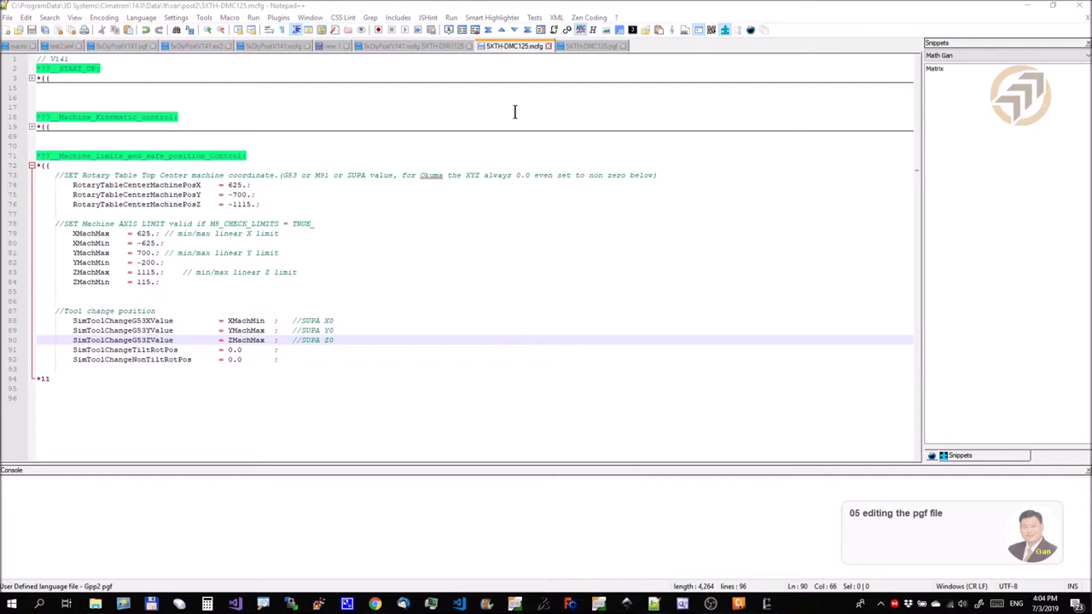
- Switch Notepad++ to the 5XTH-DMC125.pgf file and bring up the xxx folder window
click(605, 54)
click(600, 46)
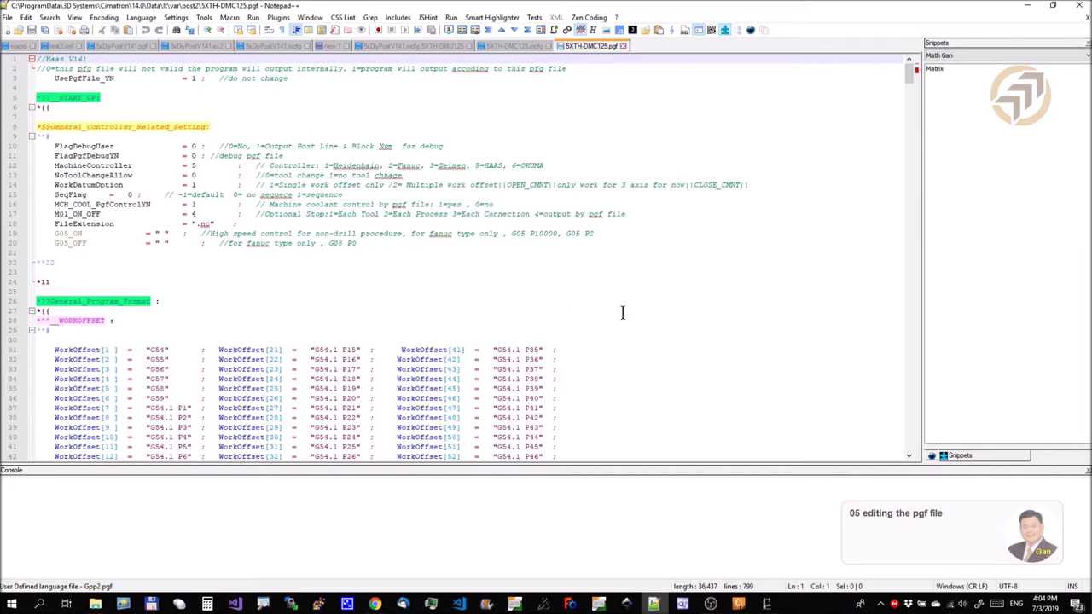
click(95, 605)
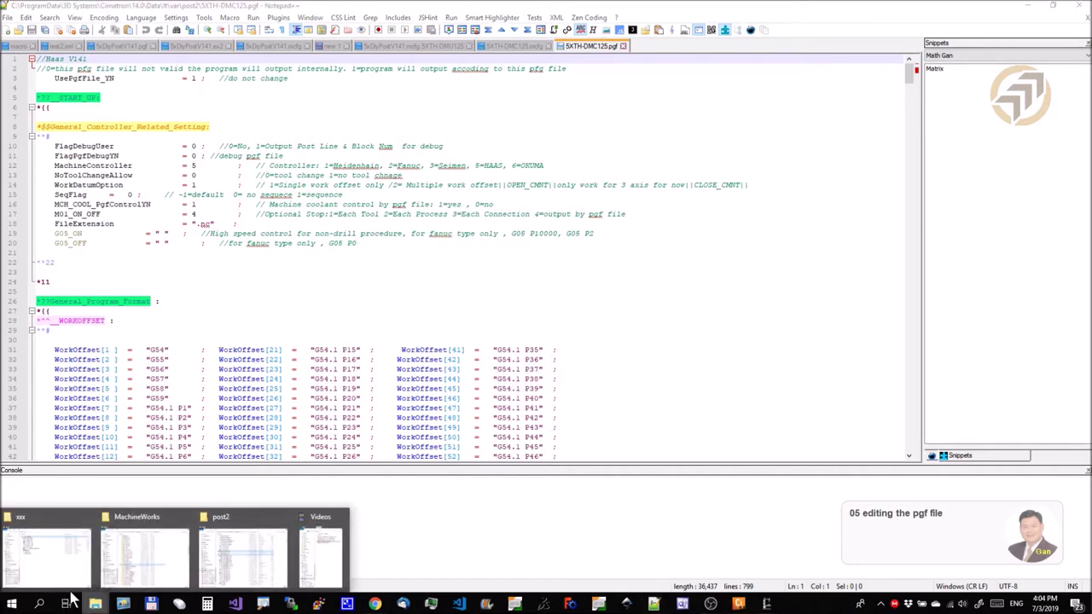
click(53, 570)
- Extract 5xDiyPostV141.pgf.Seimen from the post zip's others folder into the xxx folder
double_click(646, 262)
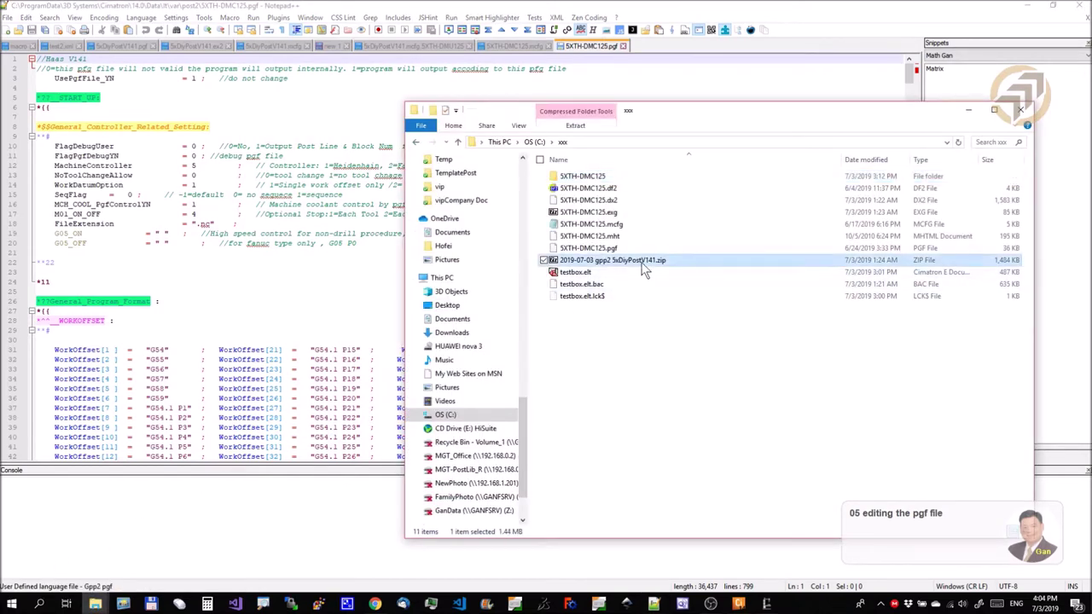
double_click(256, 158)
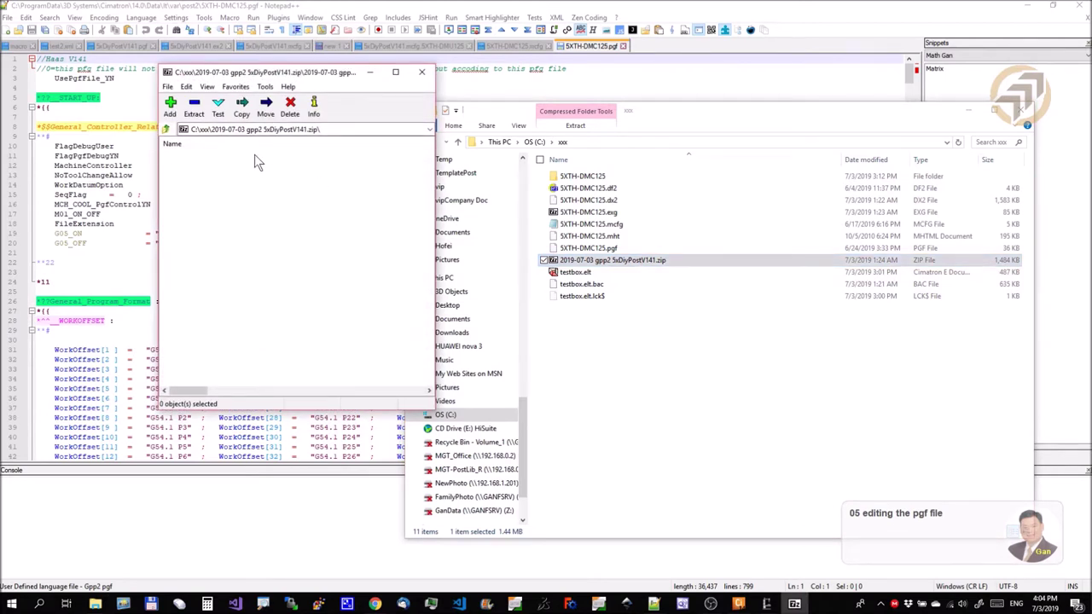
double_click(186, 157)
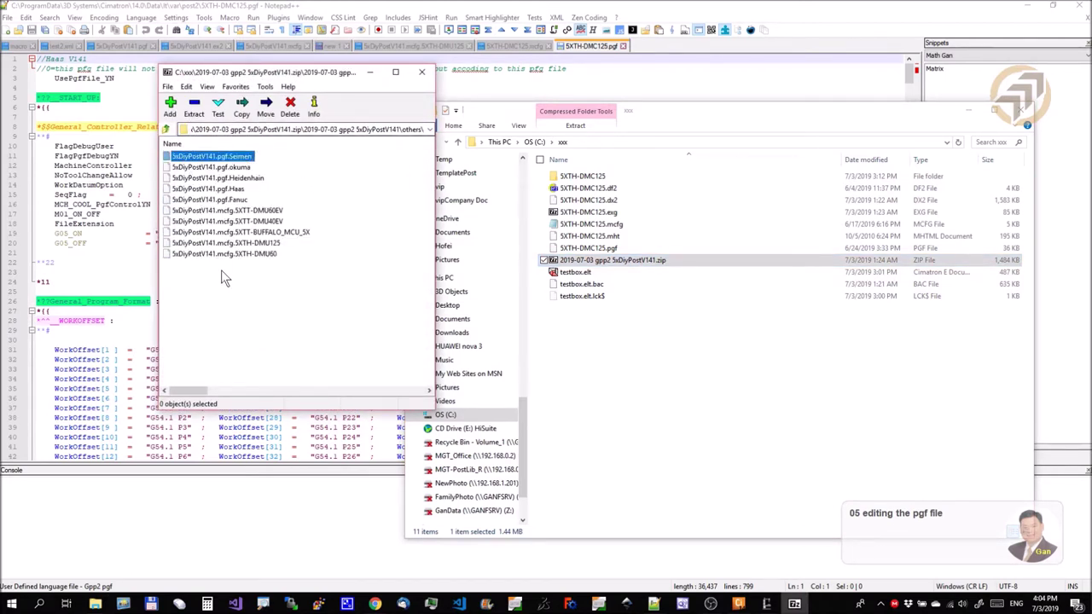
click(223, 275)
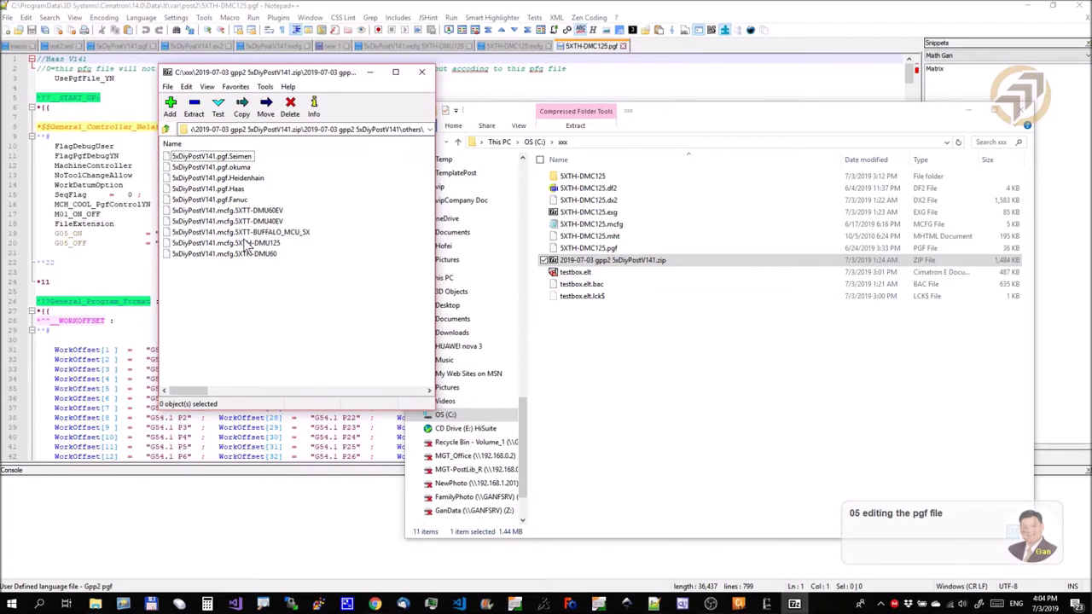
click(248, 158)
drag(250, 160, 623, 375)
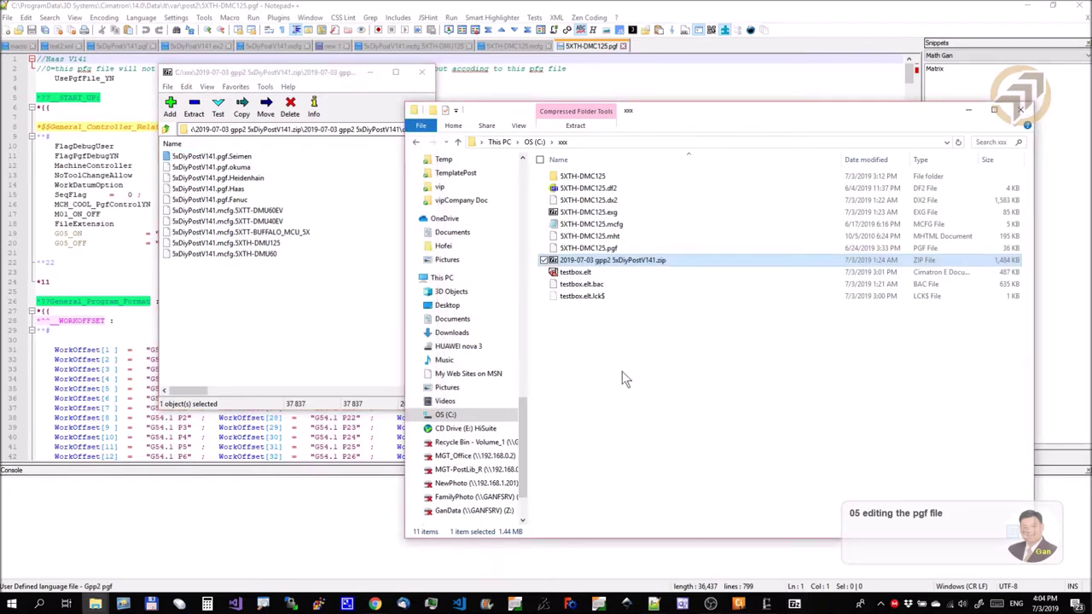
- Close 7-Zip and open 5xDiyPostV141.pgf.Seimen in Notepad++
click(341, 214)
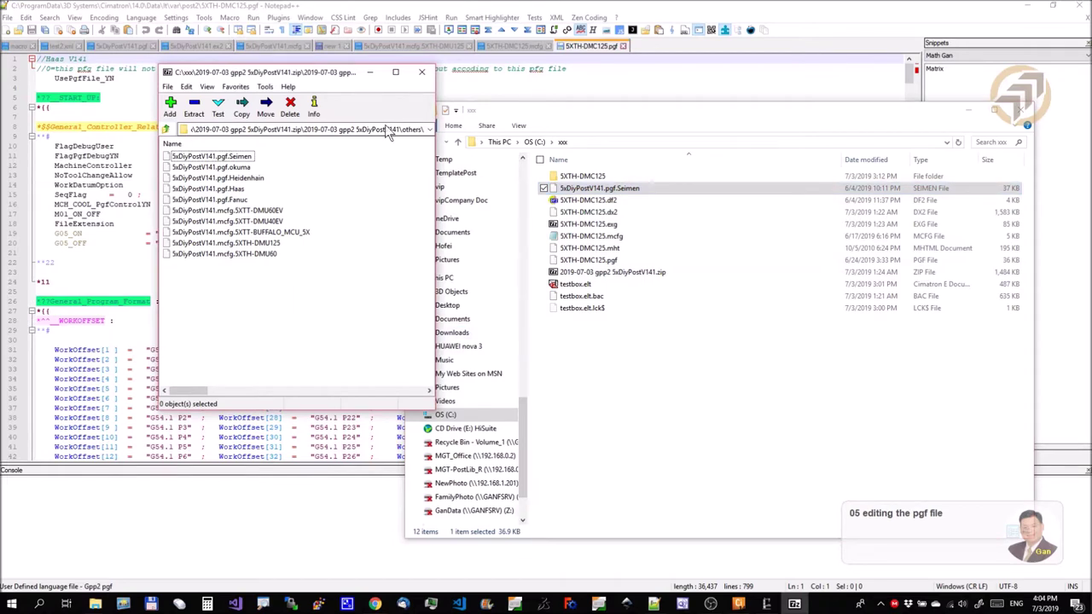
click(421, 72)
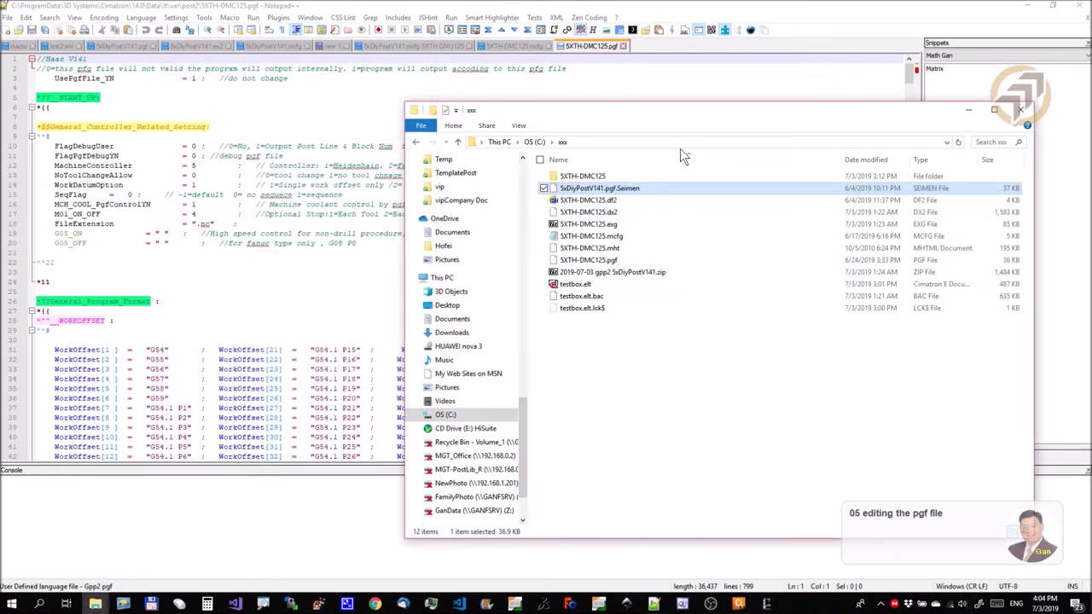
drag(745, 69, 744, 69)
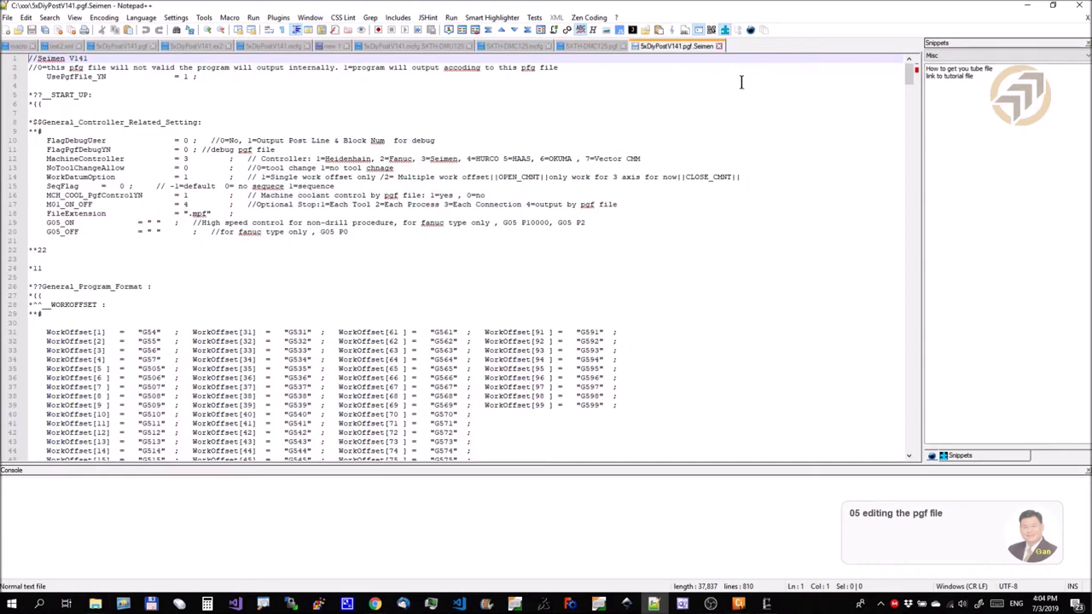
click(741, 211)
key(ctrl+a)
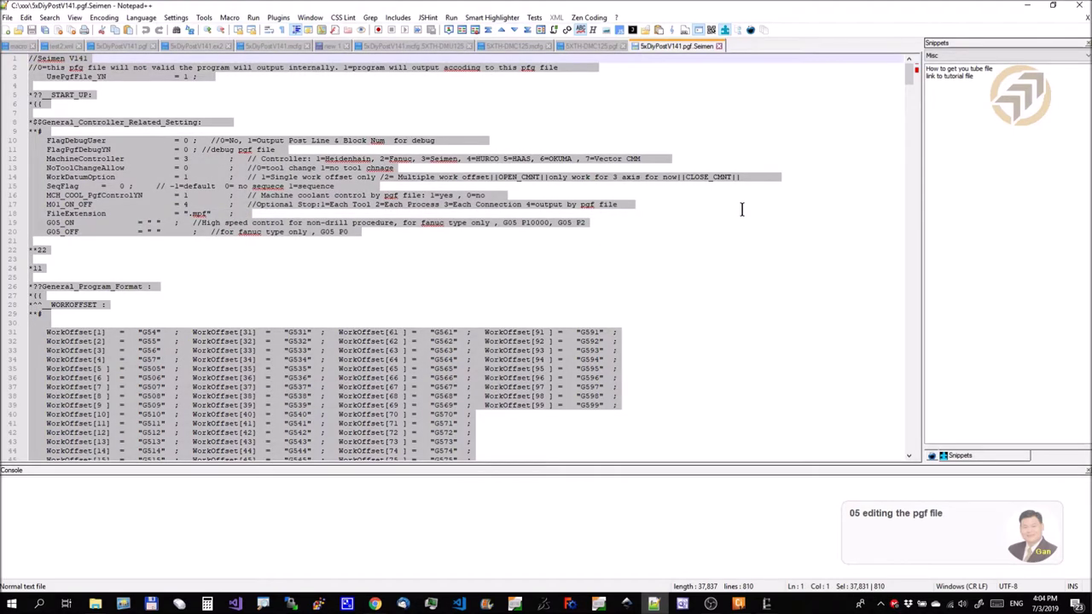
click(688, 94)
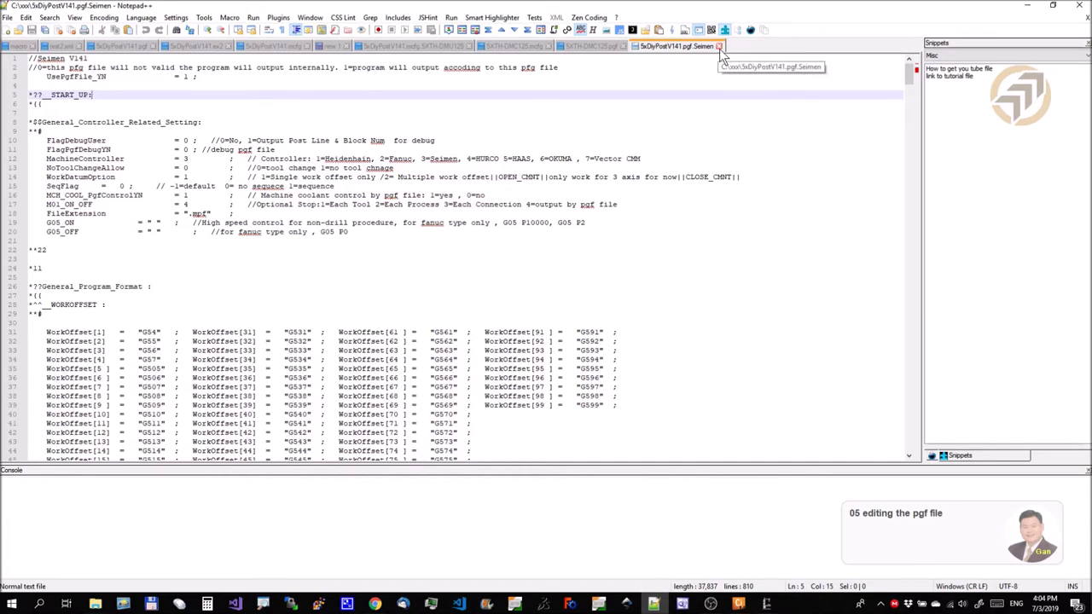
click(720, 47)
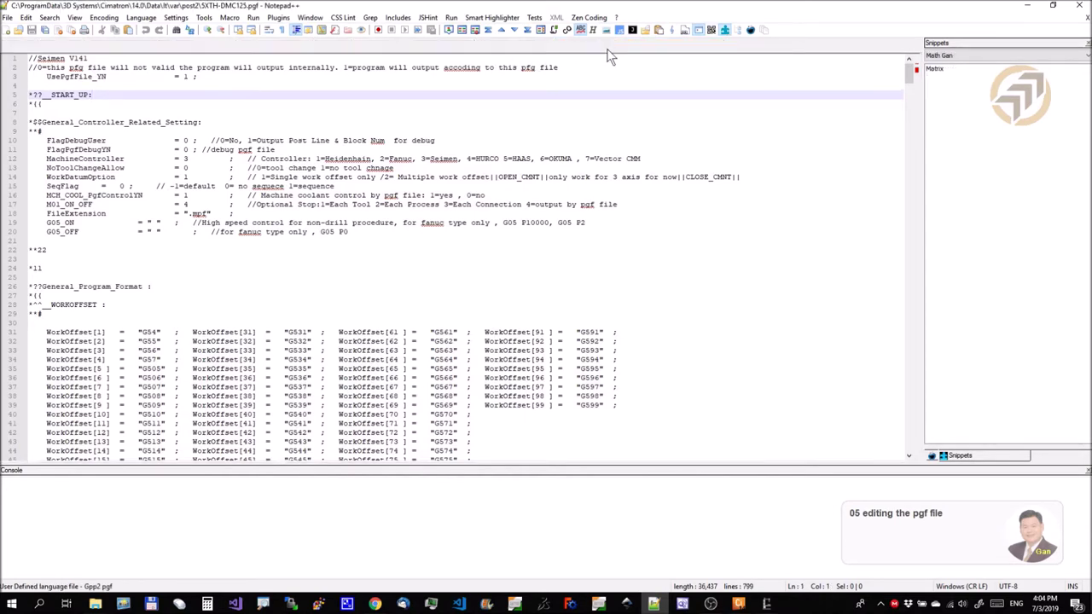
click(660, 145)
key(ctrl+a)
key(Delete)
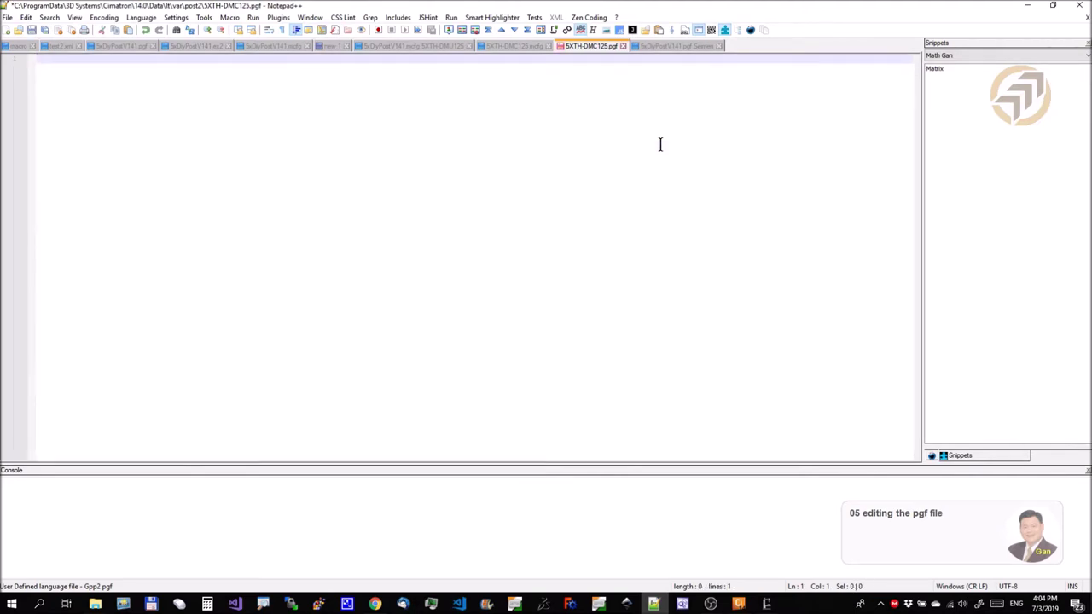
key(ctrl+v)
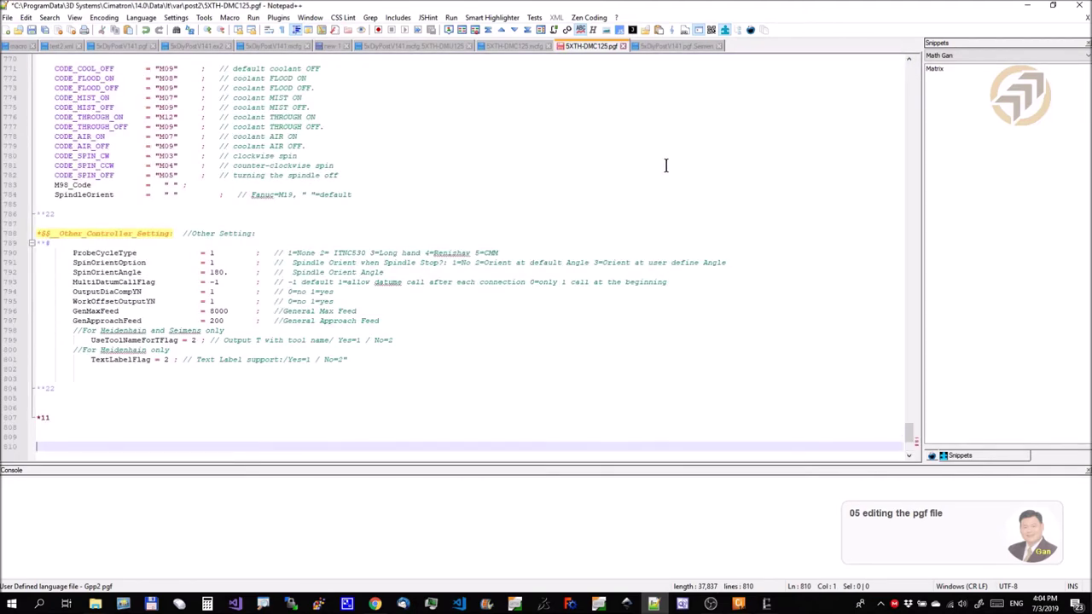
scroll(666, 164, up, 20)
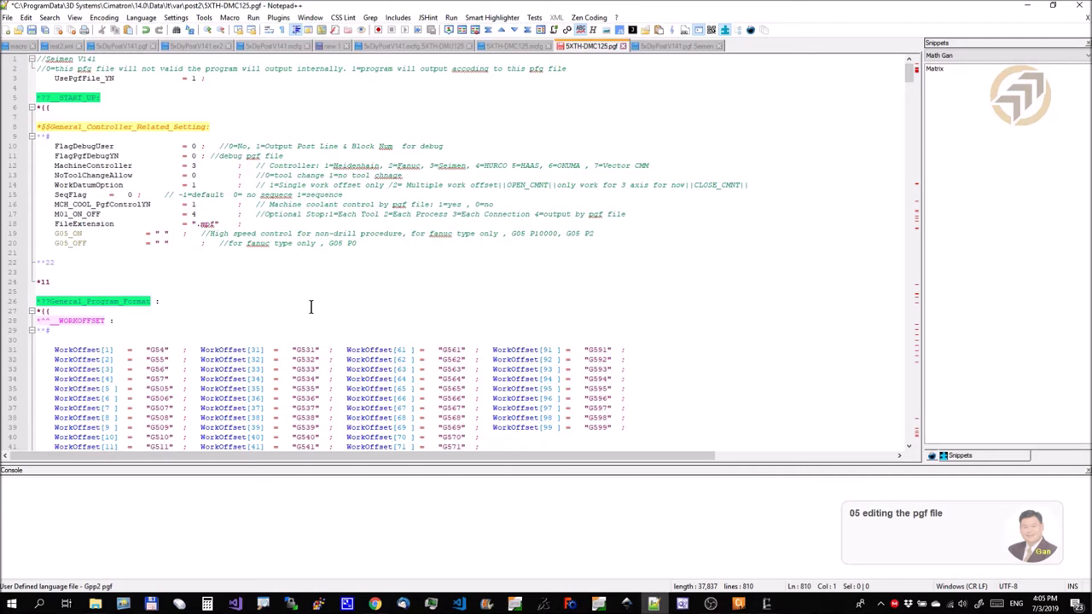
- Fold the whole pgf file and briefly review the START_UP and General_Program_Format sections
click(341, 278)
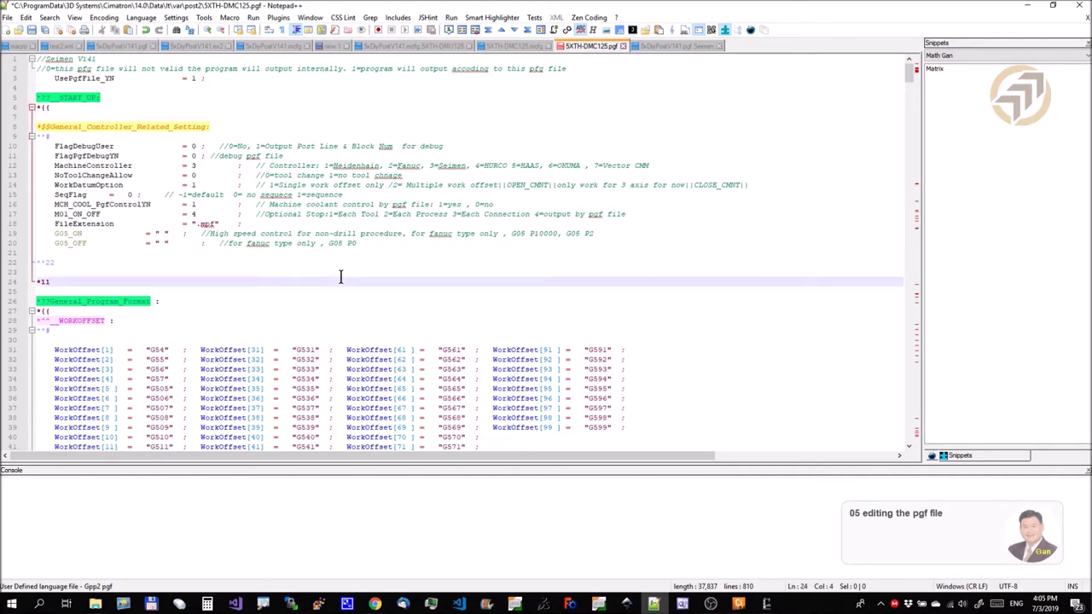
key(alt+0)
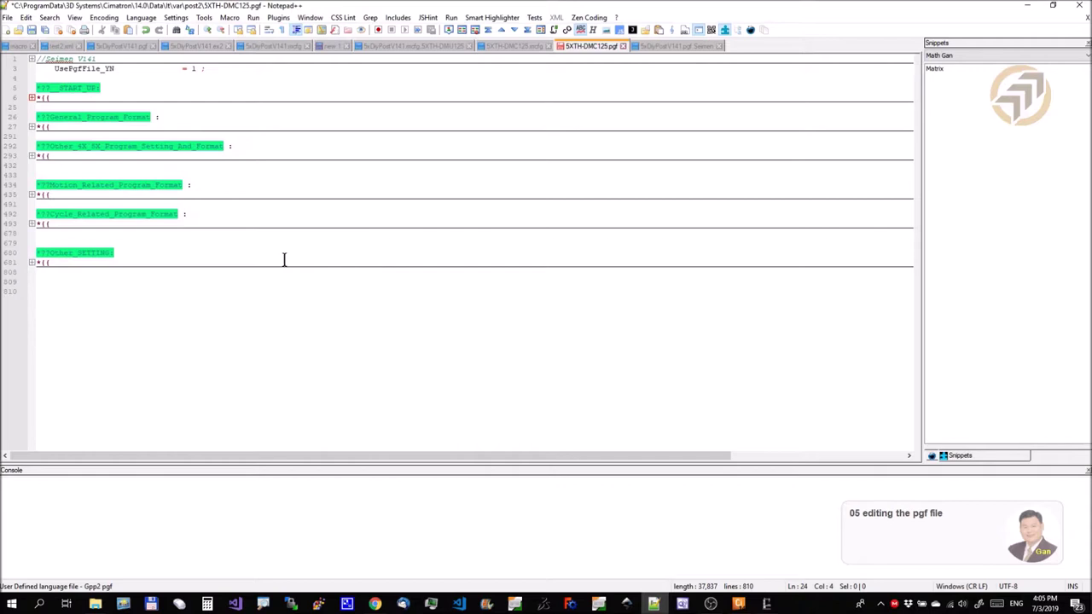
click(30, 97)
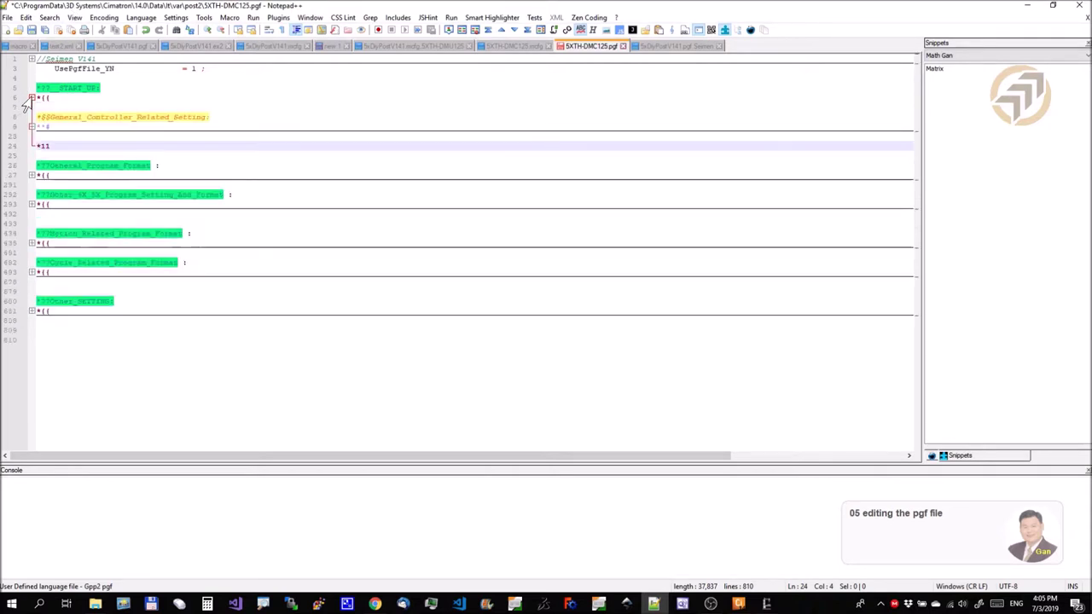
click(31, 97)
click(30, 127)
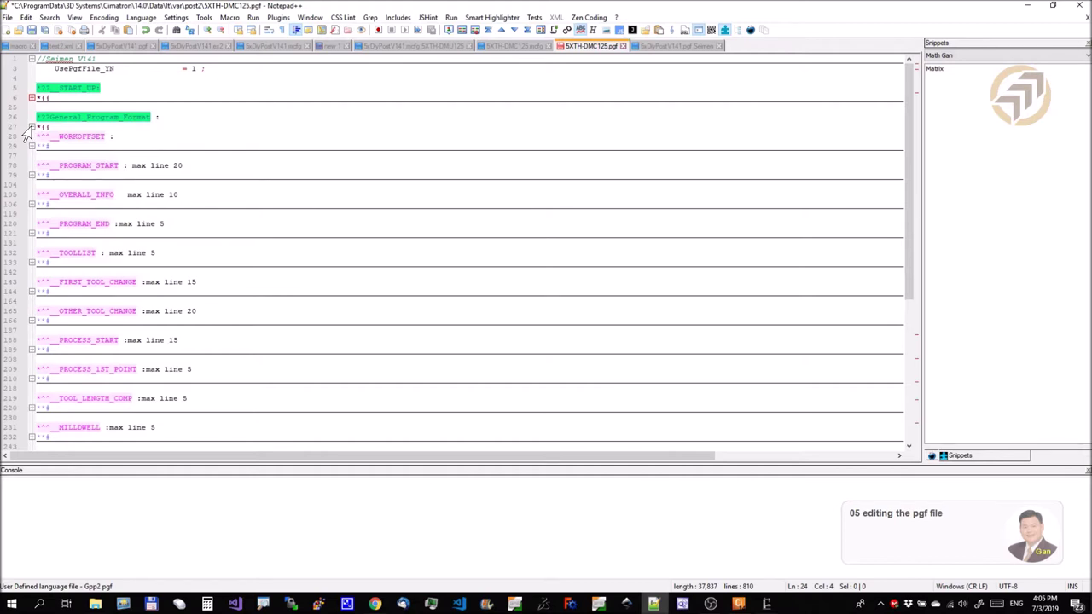
click(30, 128)
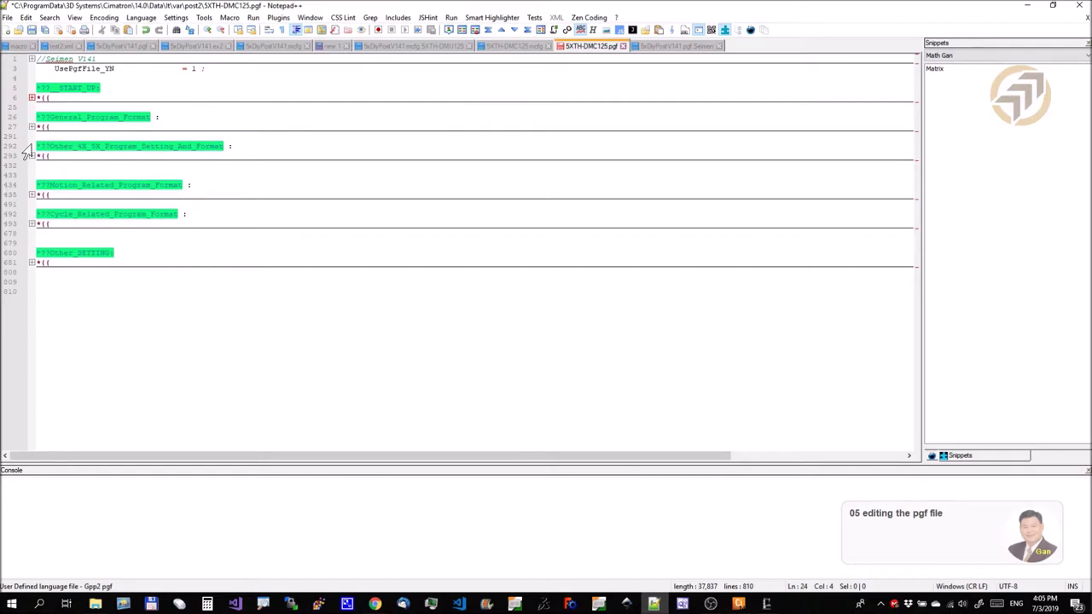
- Expand the 4X/5X settings to show G93InverTimeFeedYN 2 and MaxG93InverTimeFeed 45000
click(30, 156)
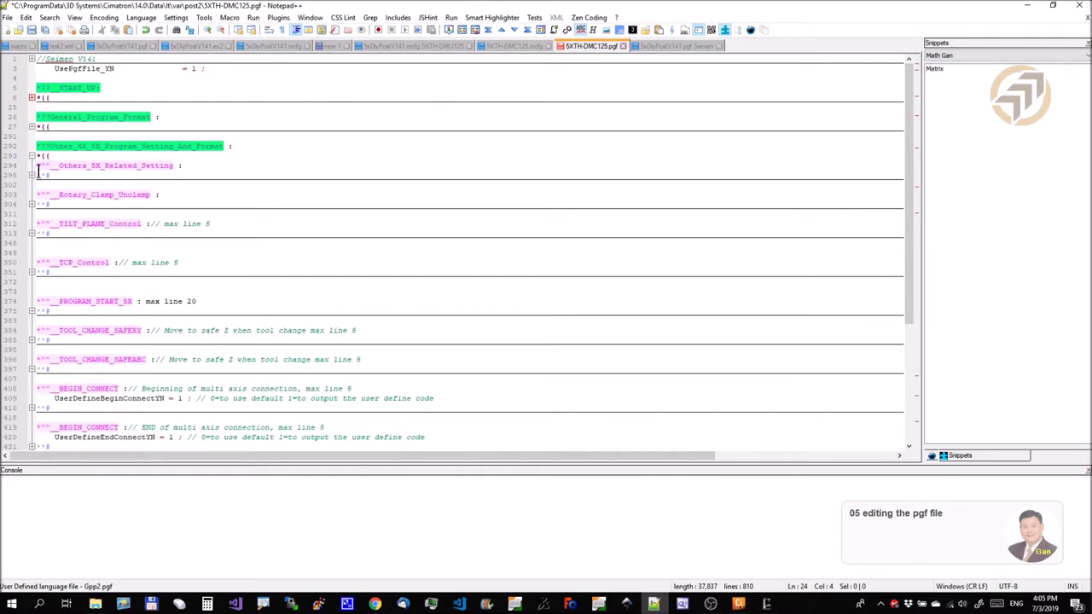
click(31, 175)
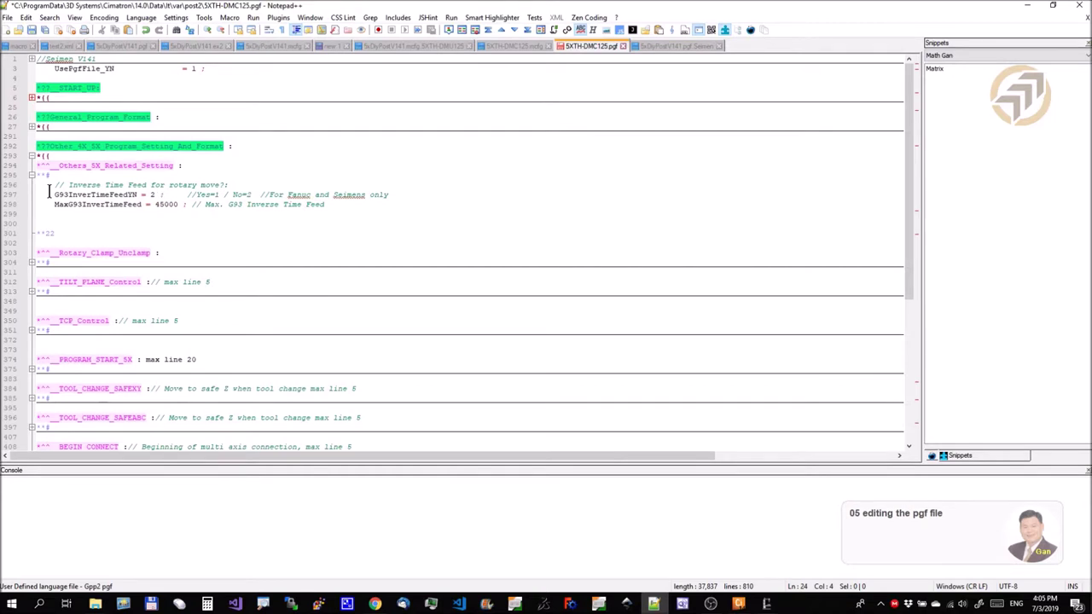
click(32, 175)
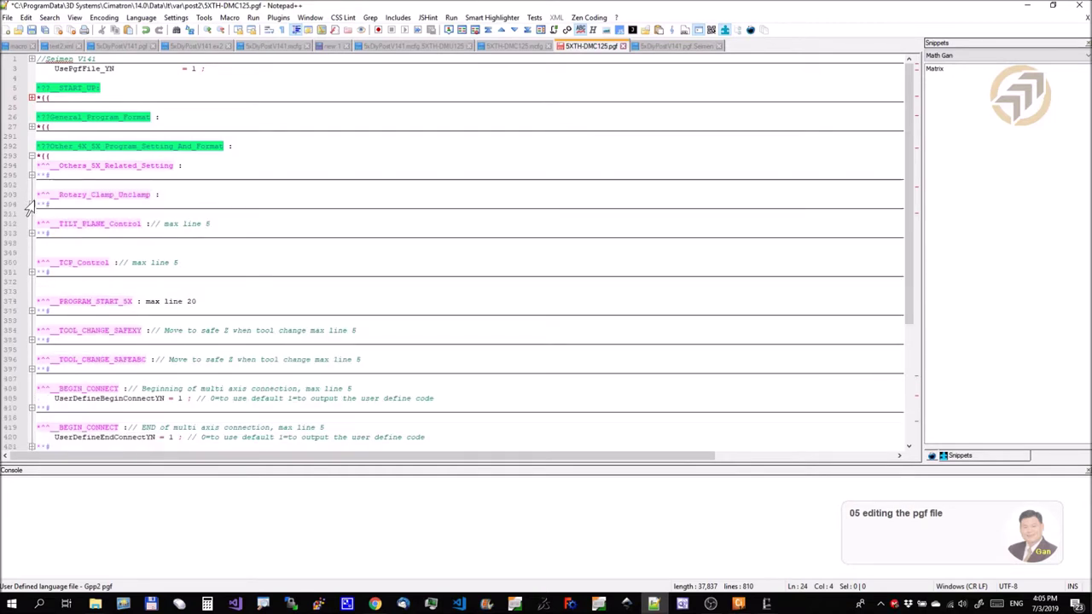
- Review Rotary_Clamp_Unclamp, then expand TILT_PLANE_Control showing ProgramMode3x 3 and CYCLE800
click(32, 205)
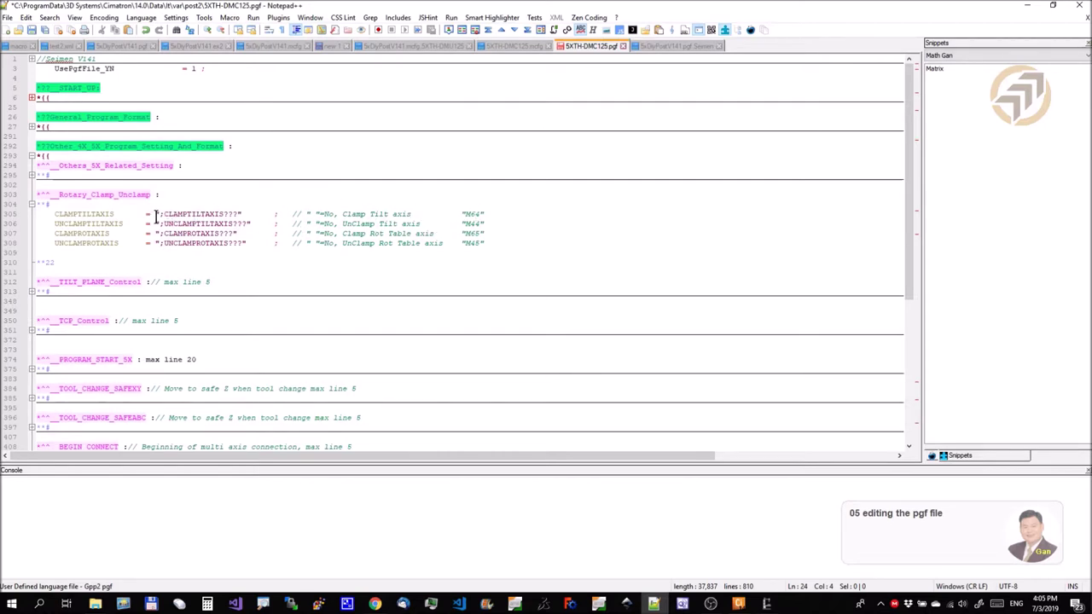
click(32, 205)
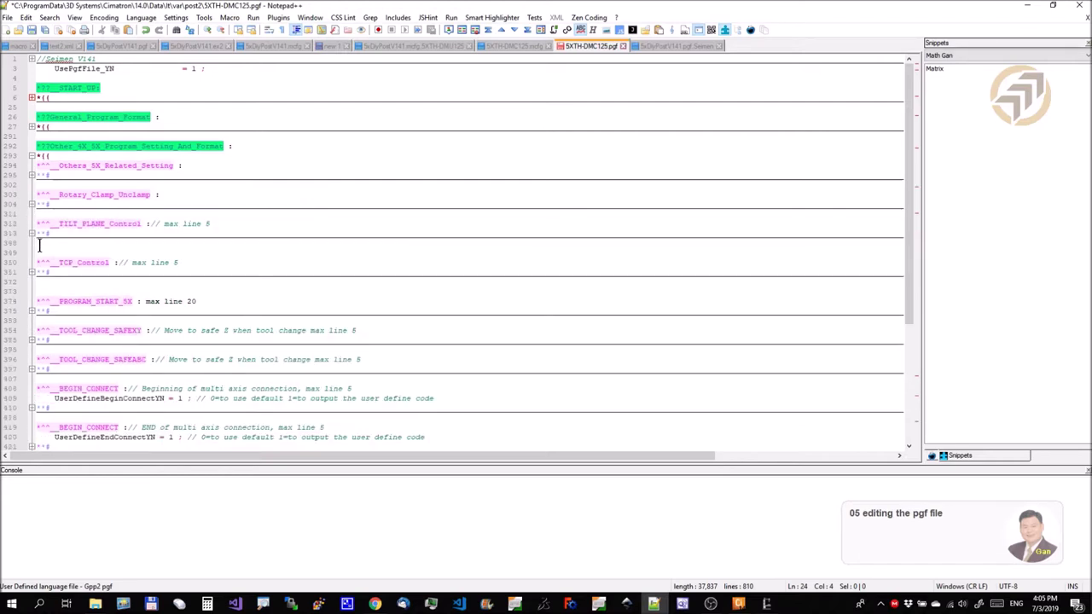
click(31, 234)
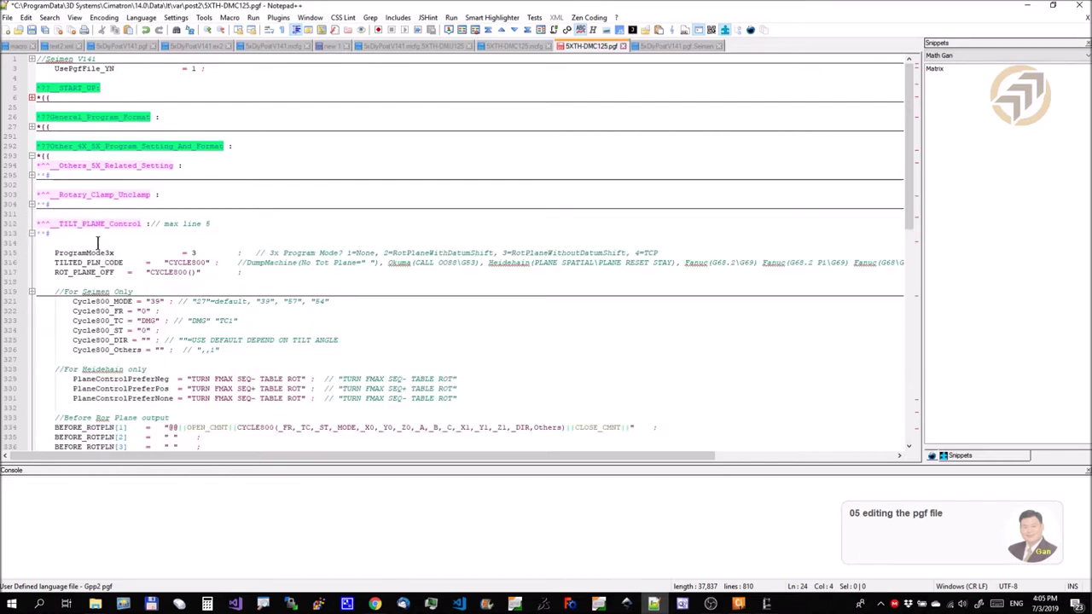
scroll(283, 290, down, 6)
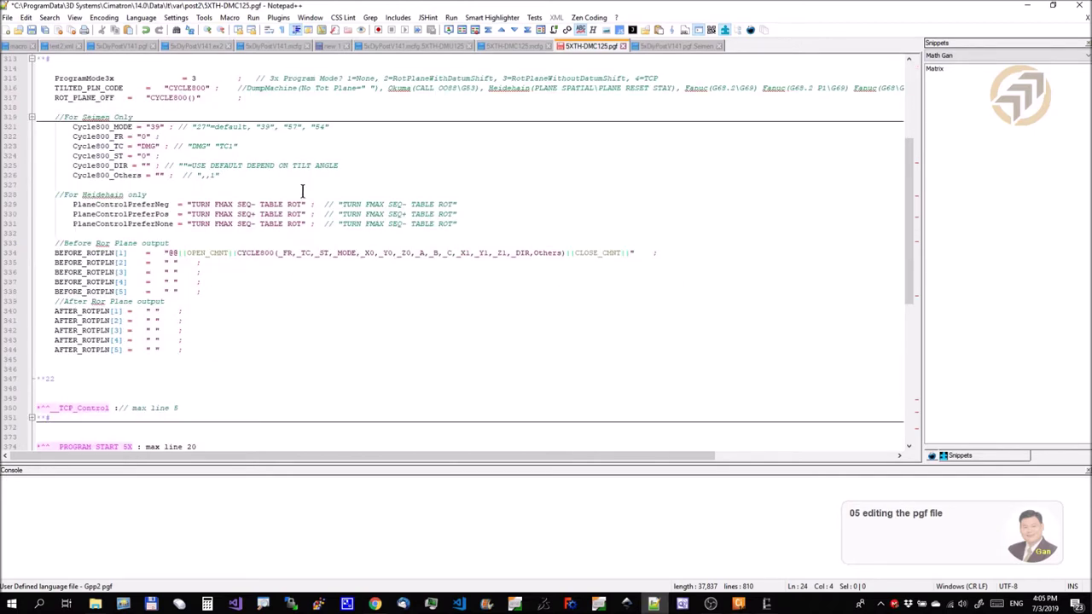
click(563, 77)
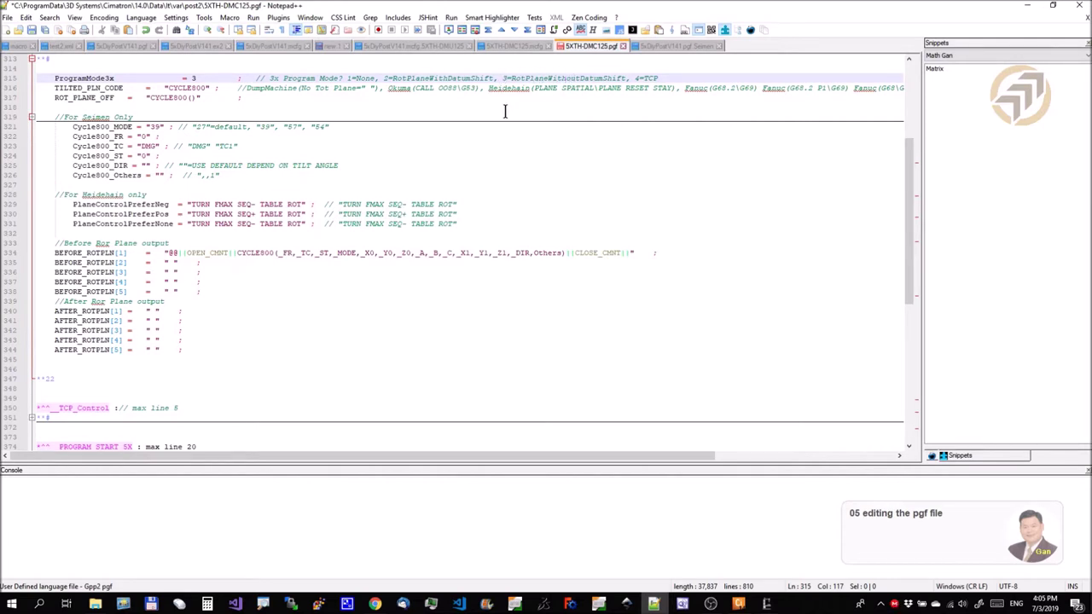
scroll(526, 196, up, 6)
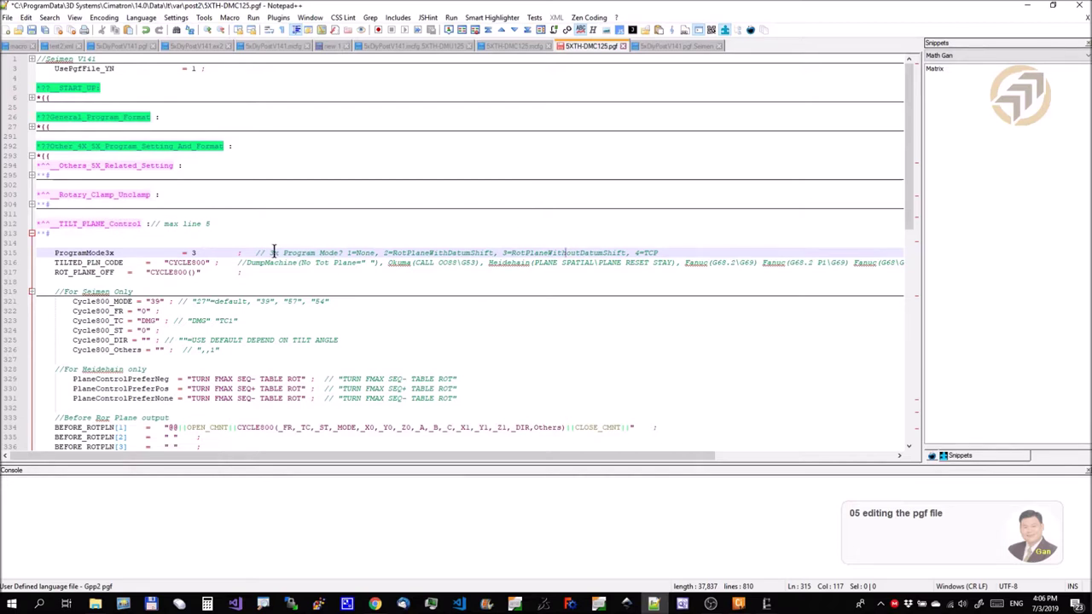
- Replace the ProgramMode3x value 3 with 2
click(357, 253)
click(428, 254)
click(198, 253)
key(BackSpace)
text(2)
- Review the Siemens Cycle800_MODE line and the Heidenhain plane-control lines
scroll(226, 320, down, 6)
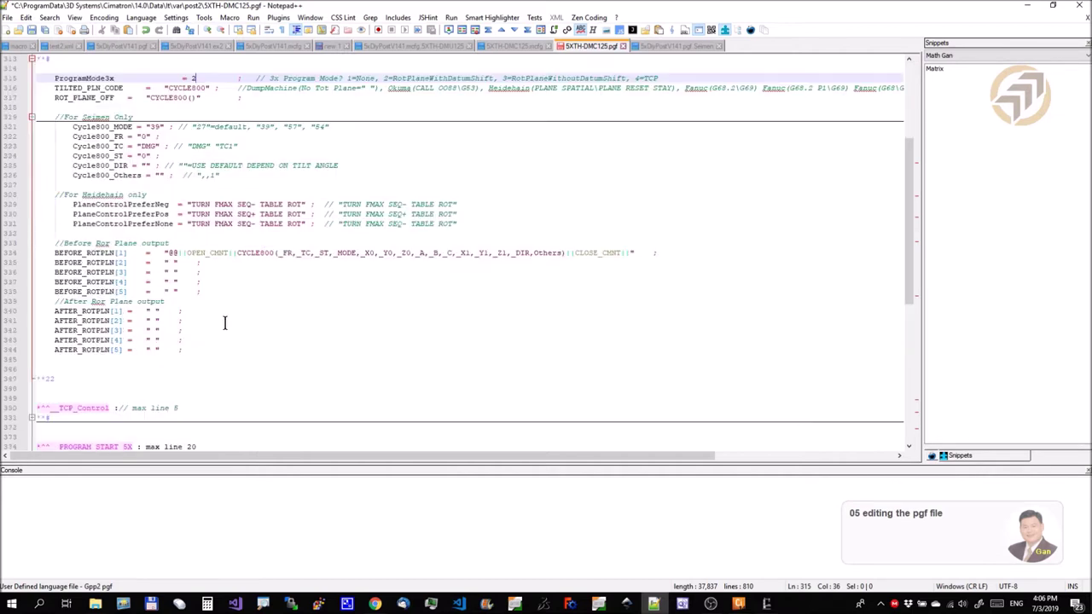
click(152, 126)
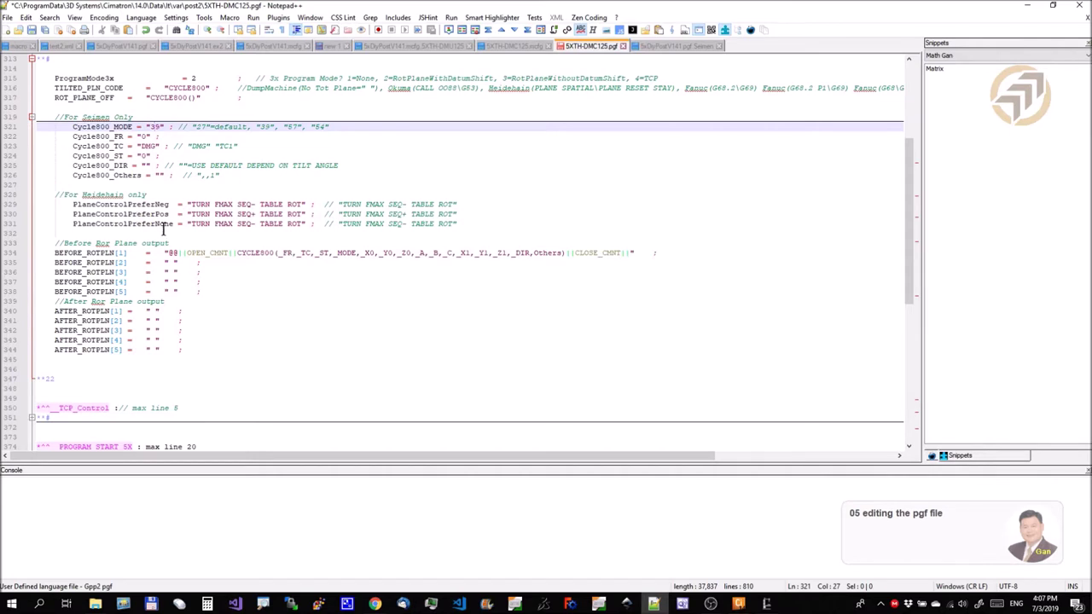
drag(474, 224, 12, 195)
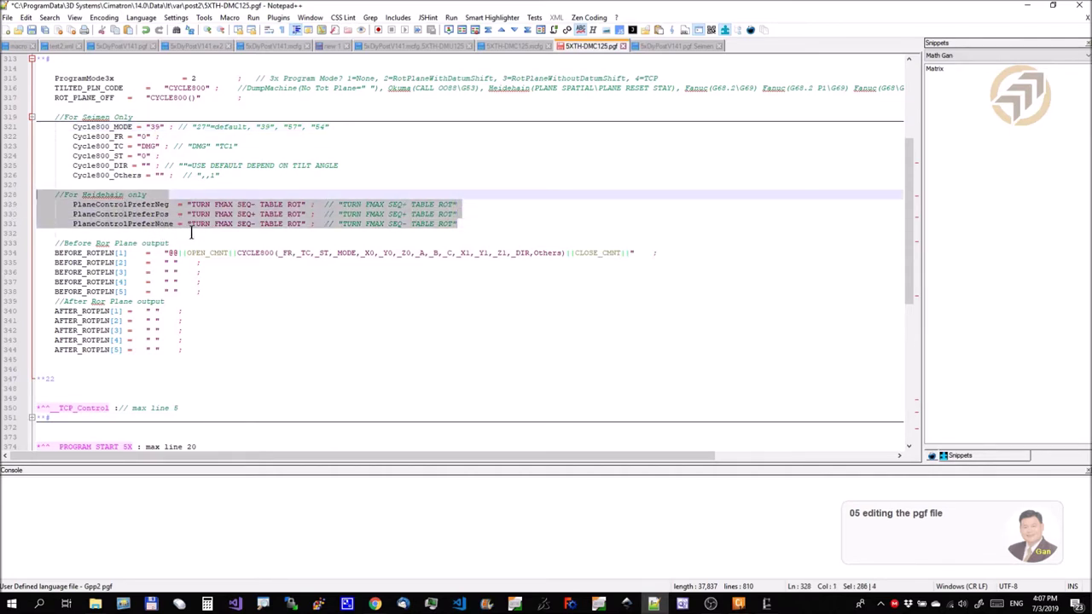
click(359, 324)
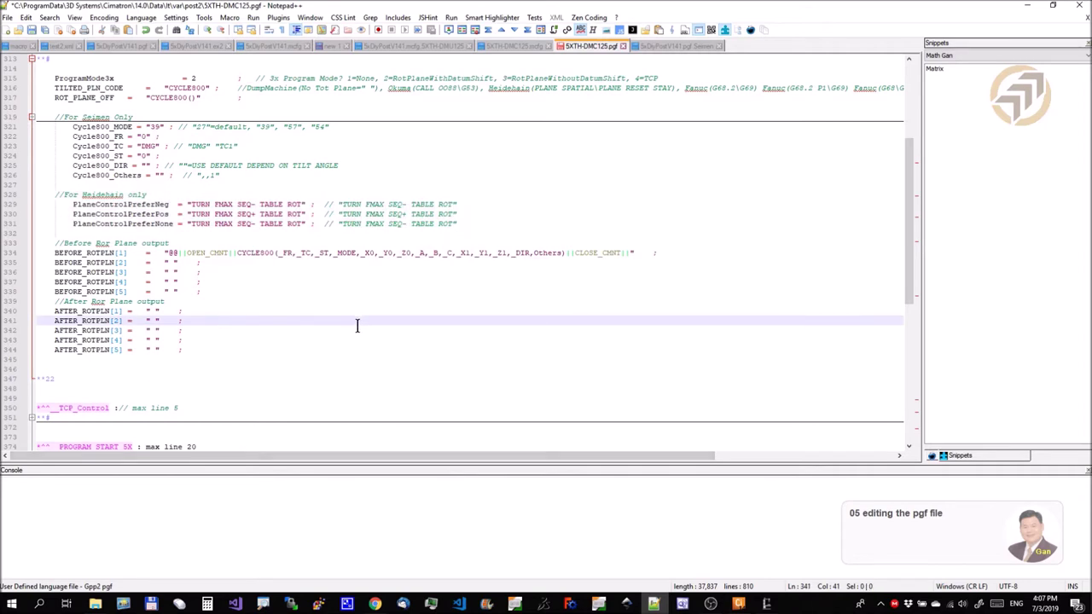
scroll(331, 320, up, 6)
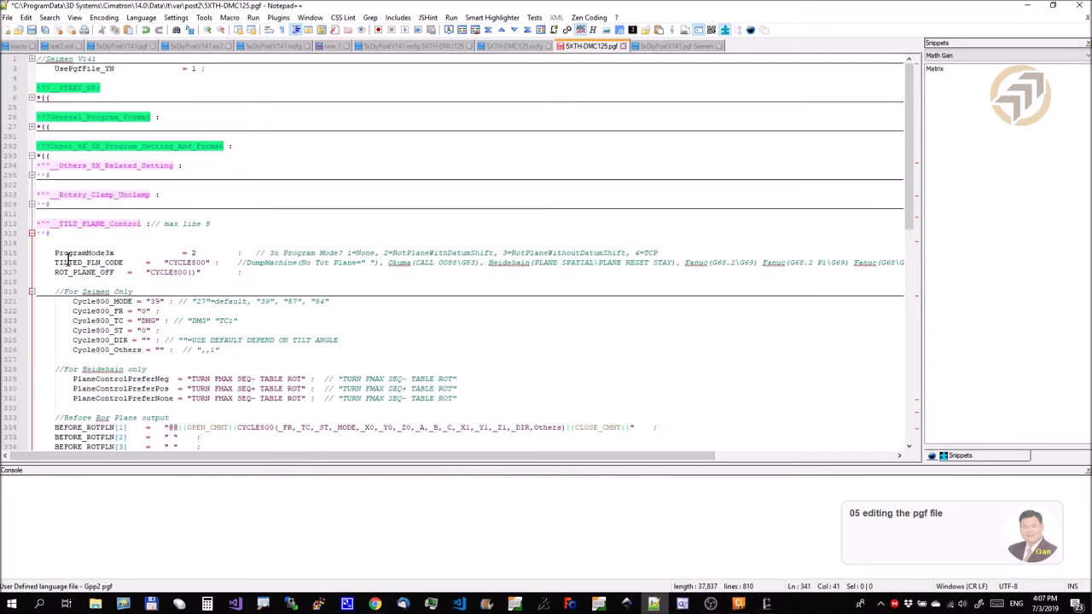
- Review TCP_Control, checking ProgramMode5x 2 (TCP) and the TRAORI occurrences
click(31, 233)
click(28, 273)
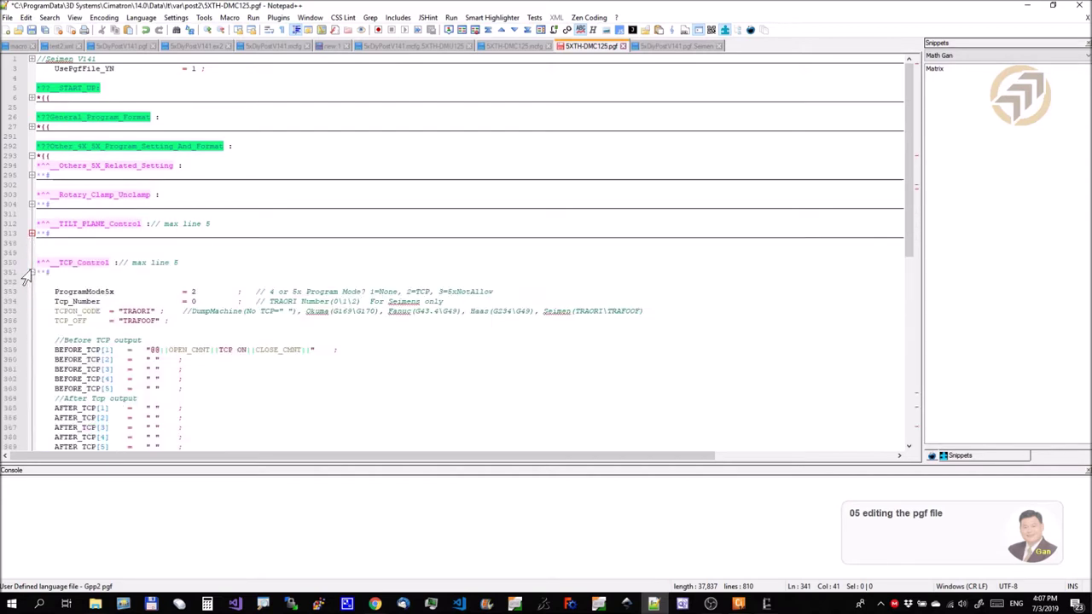
click(203, 292)
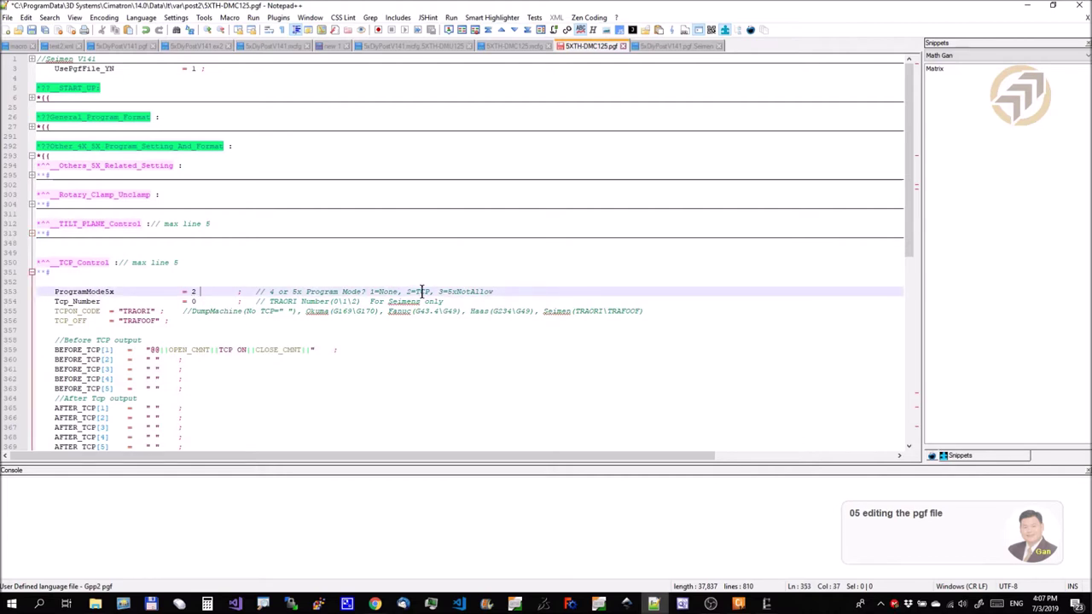
drag(431, 292, 400, 292)
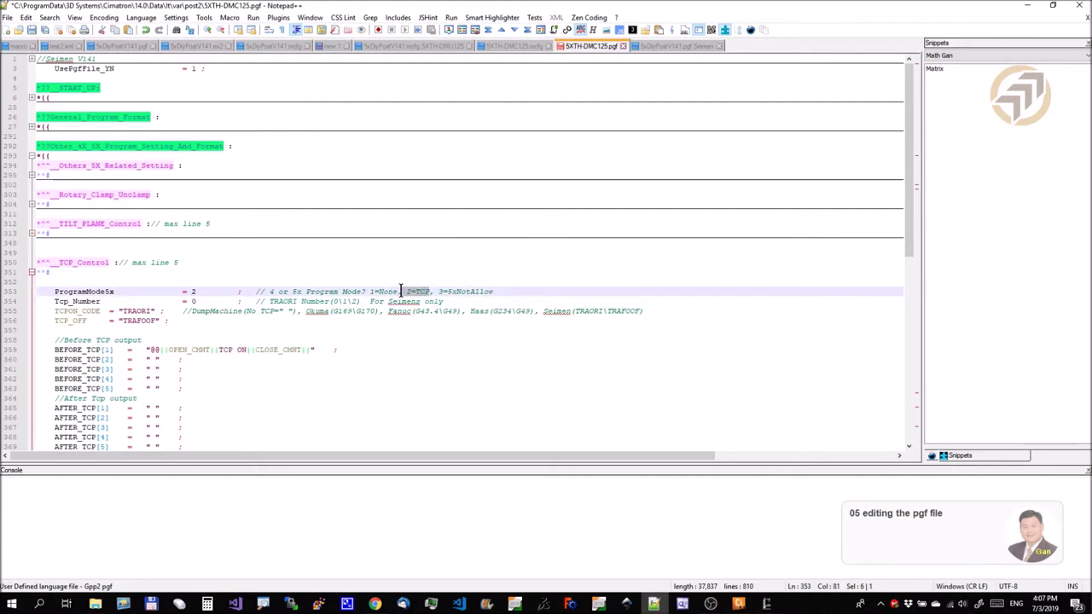
double_click(137, 311)
scroll(273, 363, down, 6)
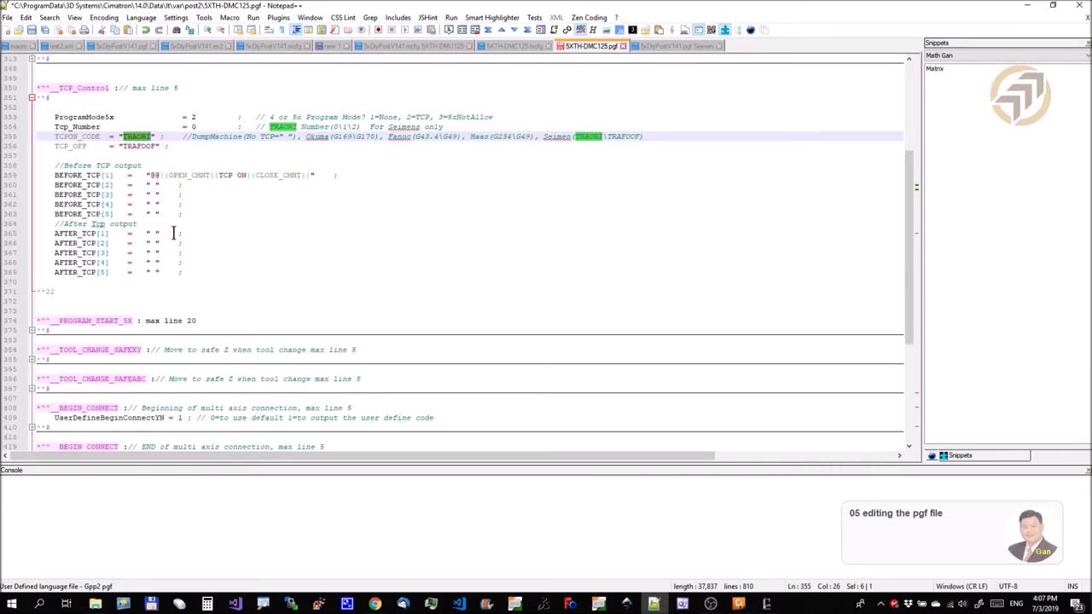
scroll(299, 263, up, 6)
click(32, 273)
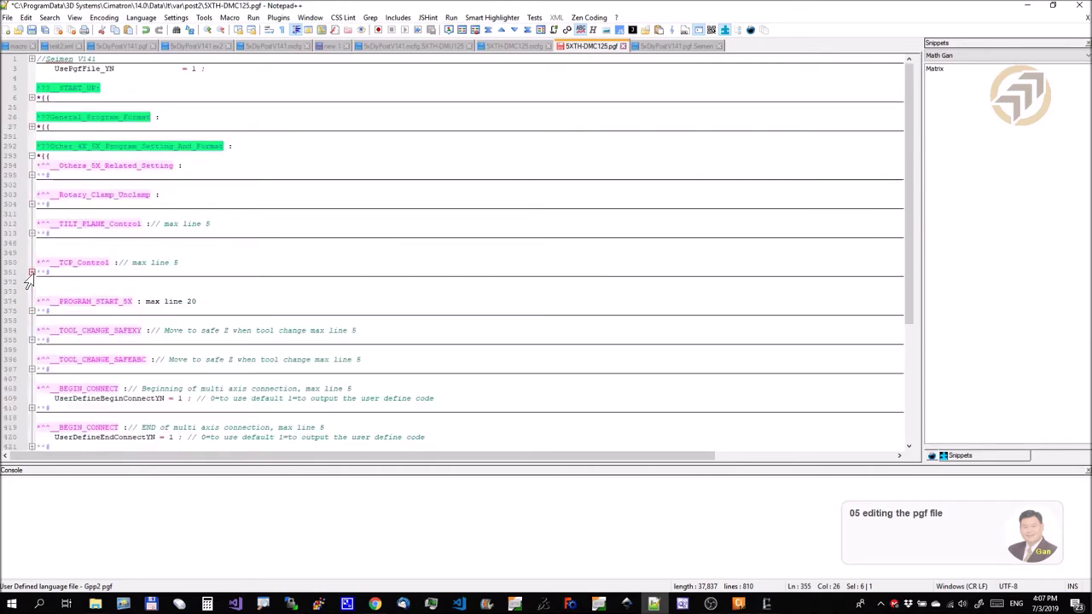
- Review Other_SETTING and Common_M_Code_List, then save SXTH-DMC125.pgf
scroll(315, 309, down, 6)
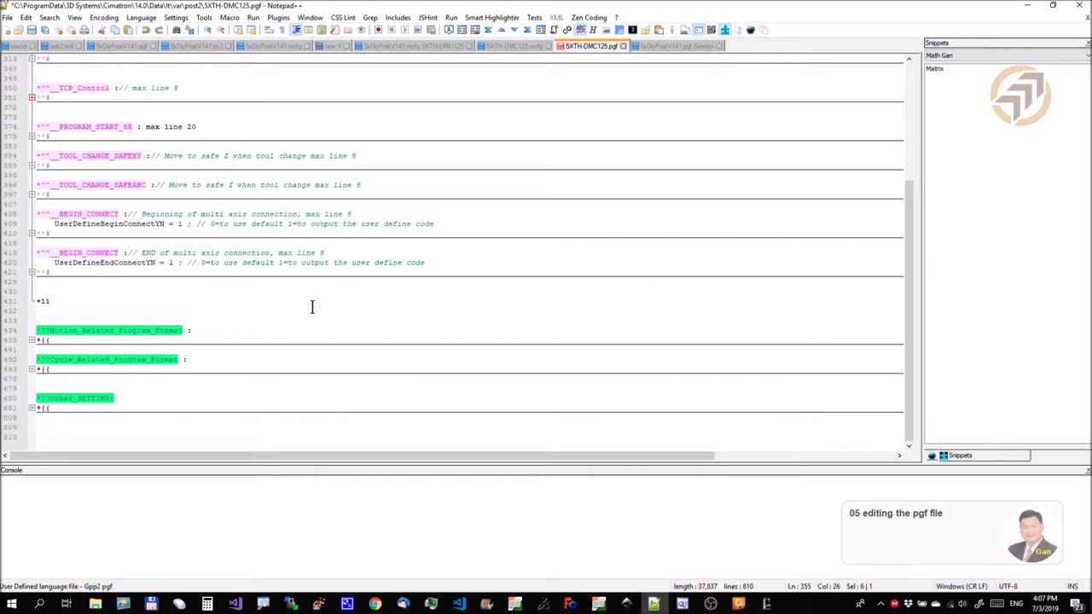
click(30, 409)
scroll(264, 397, down, 6)
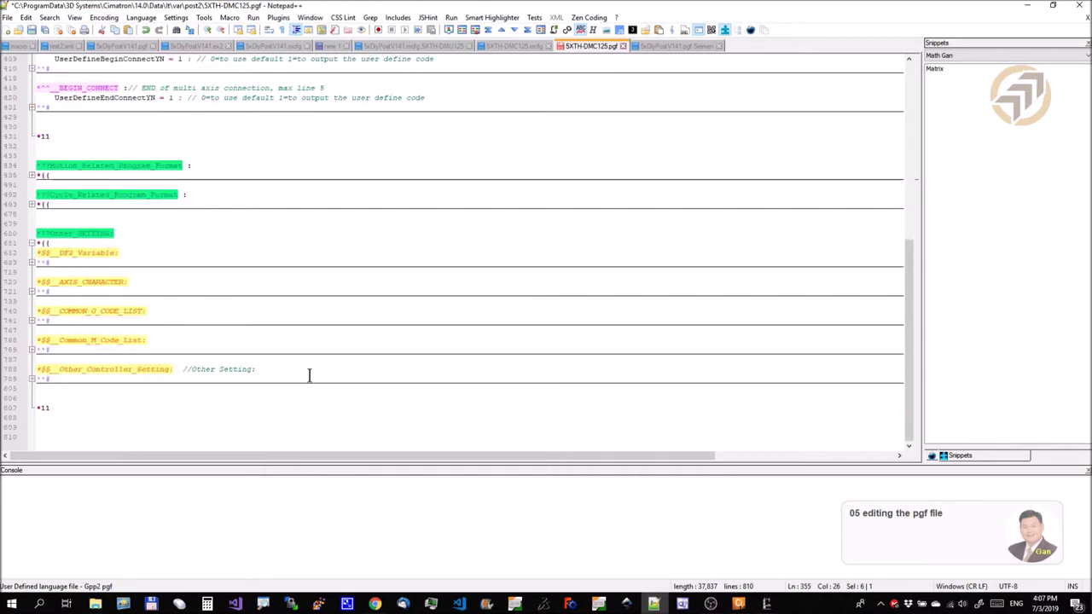
click(30, 350)
scroll(285, 349, down, 5)
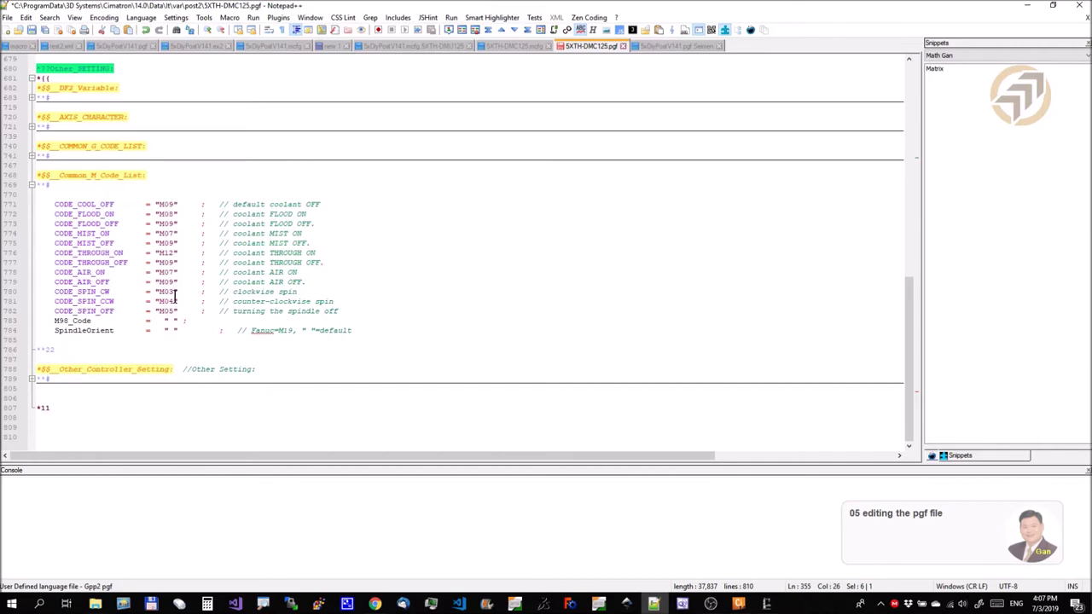
scroll(451, 312, up, 15)
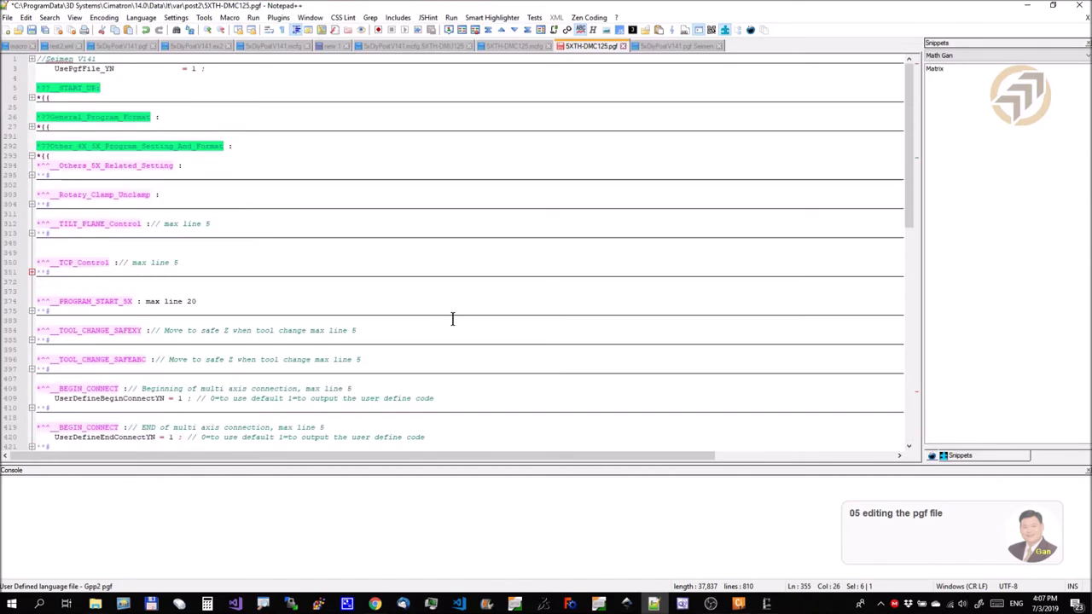
click(31, 30)
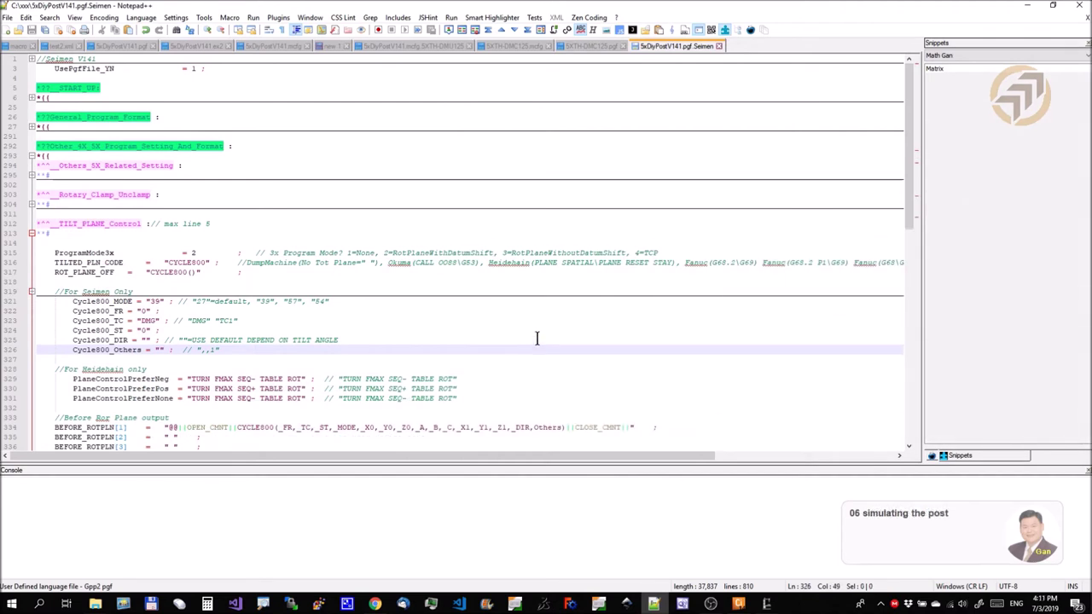
- Drag testbox.elt from the xxx folder onto Cimatron to open it
click(95, 604)
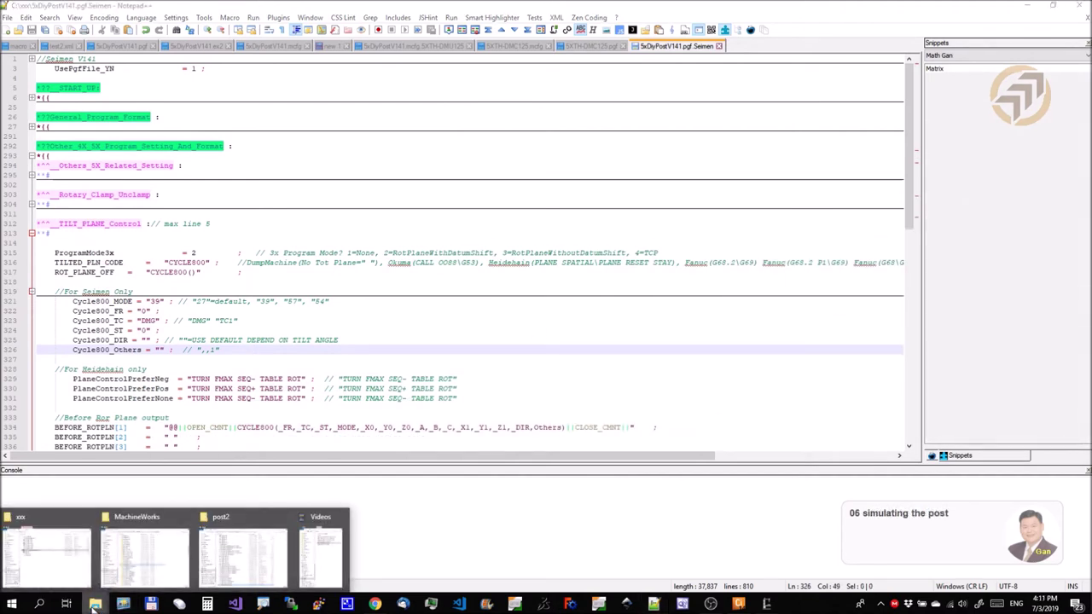
click(68, 565)
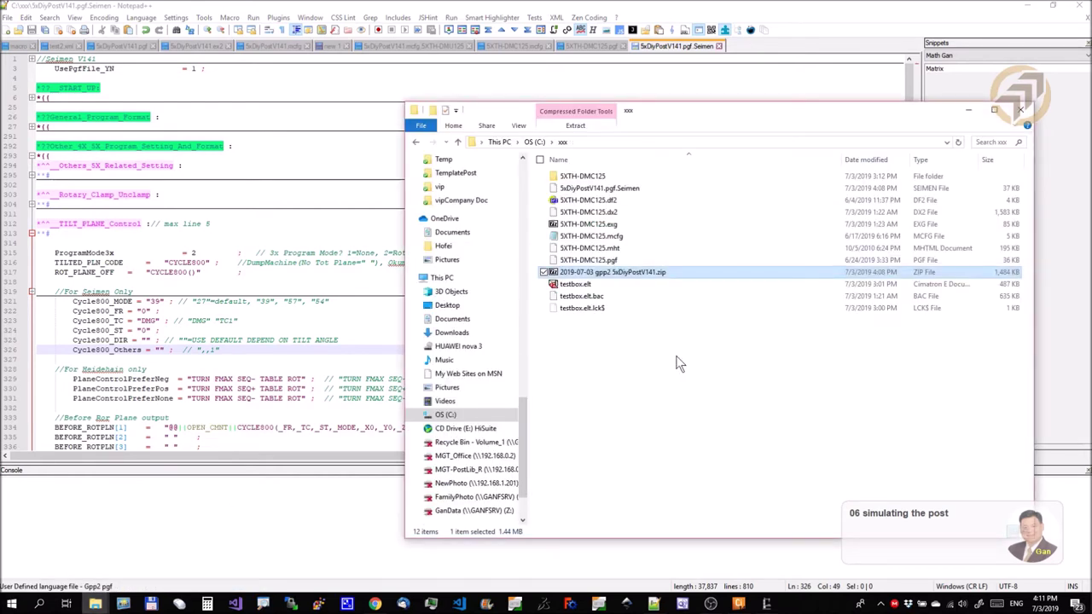
click(567, 285)
drag(566, 290, 740, 605)
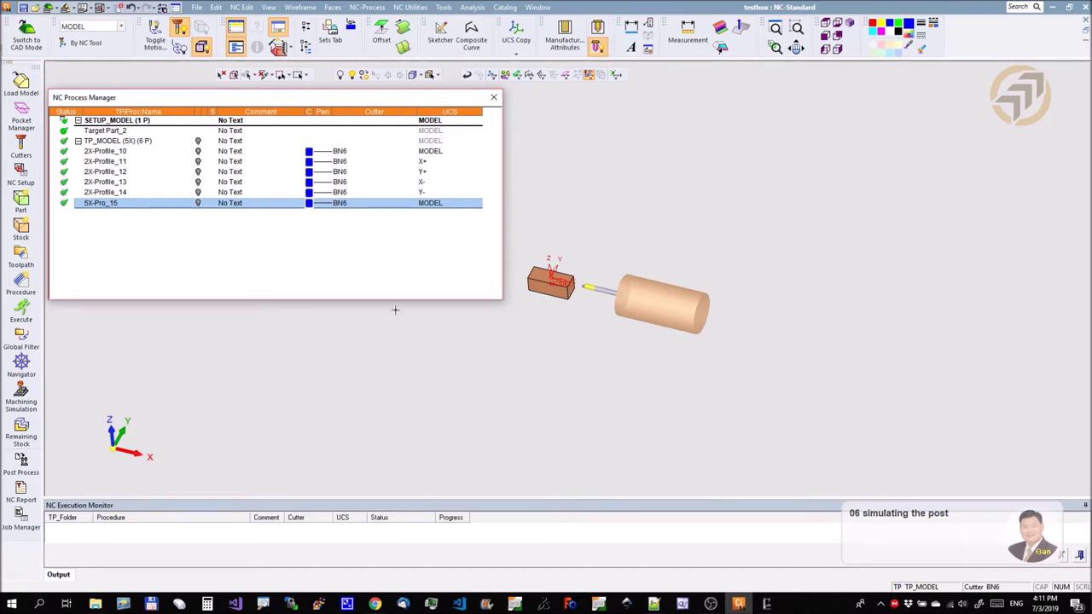
- Assign the 5XTH-DMC125 machine to SETUP_MODEL
click(109, 124)
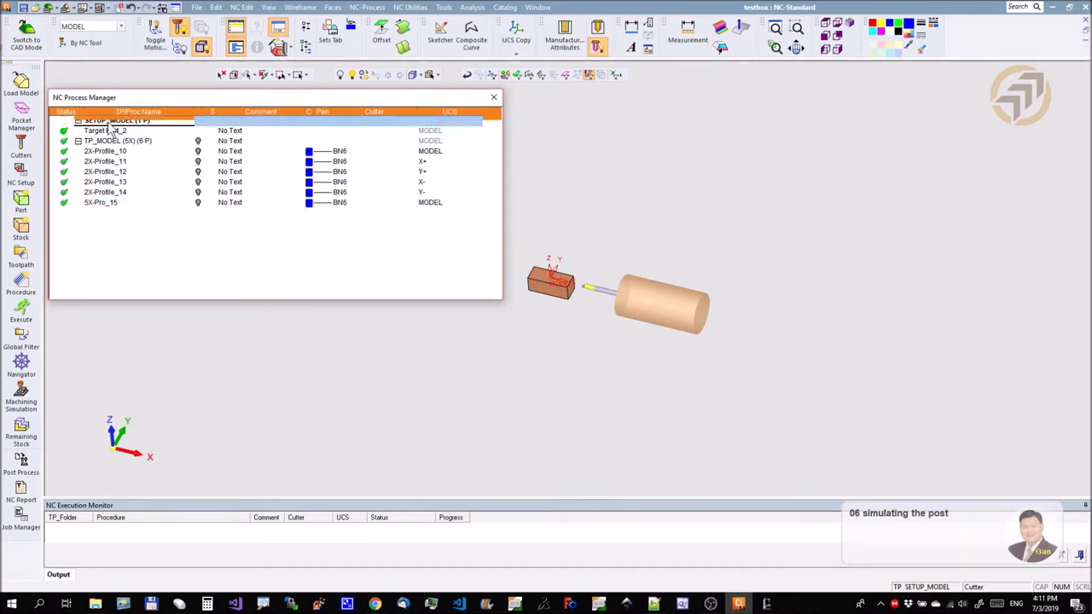
double_click(111, 126)
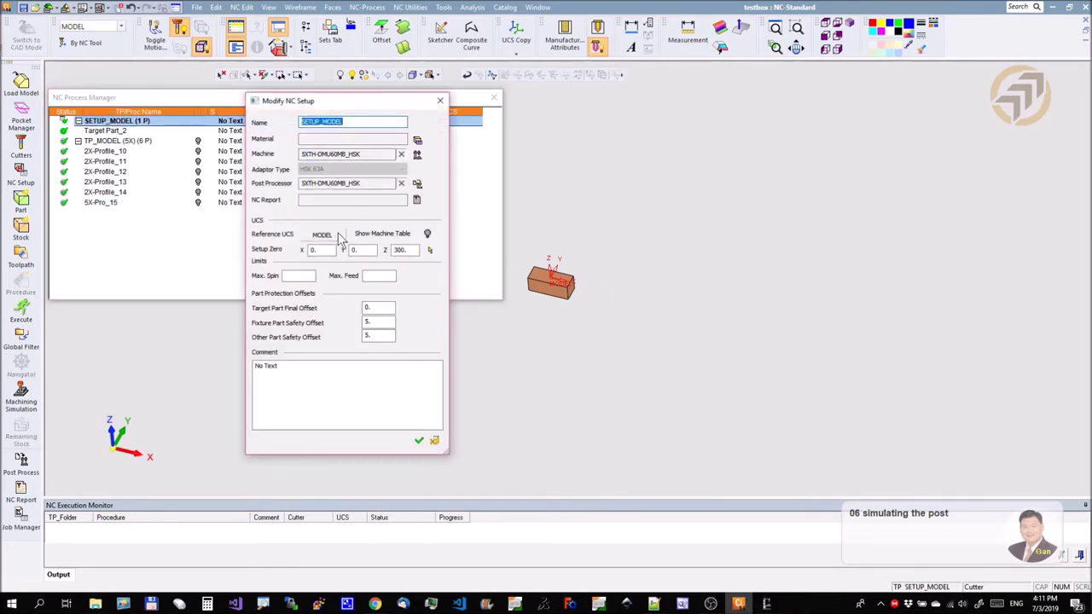
key(Return)
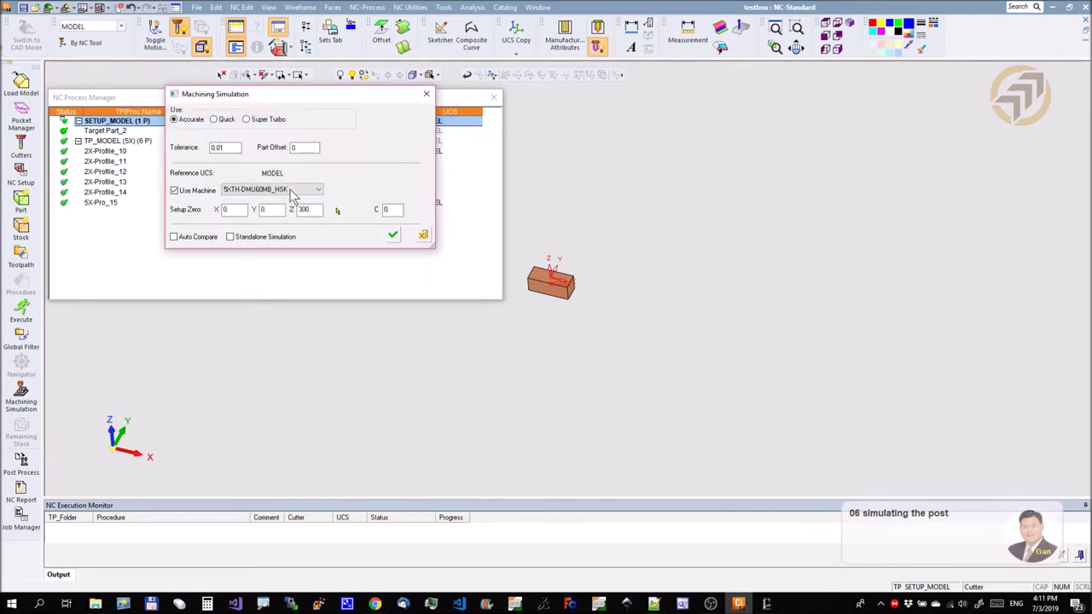
click(299, 191)
mouse_move(318, 299)
mouse_down()
mouse_move(321, 343)
mouse_move(319, 283)
mouse_up()
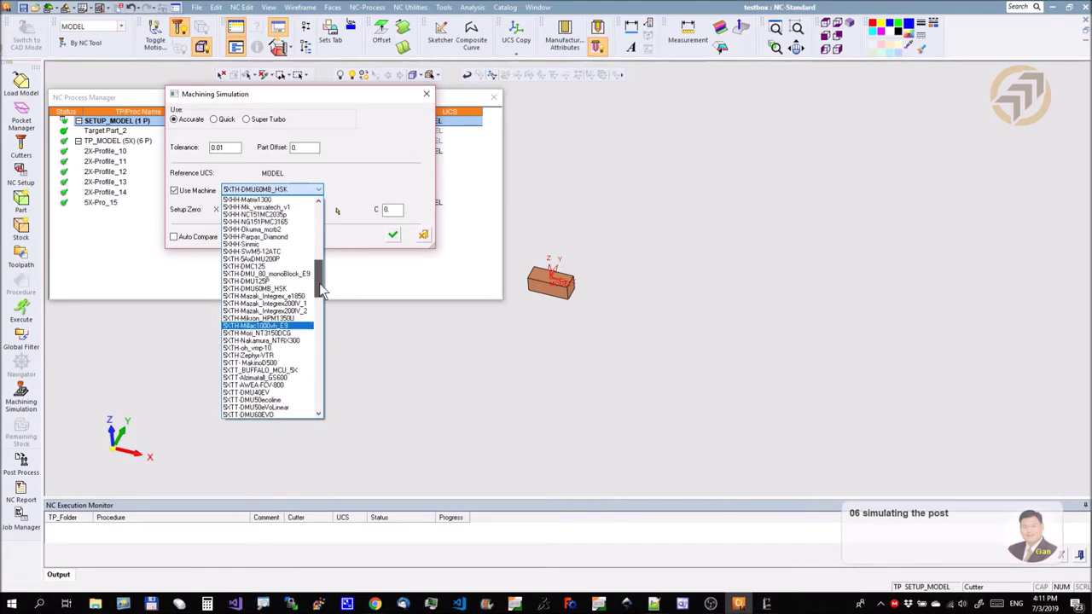
click(257, 267)
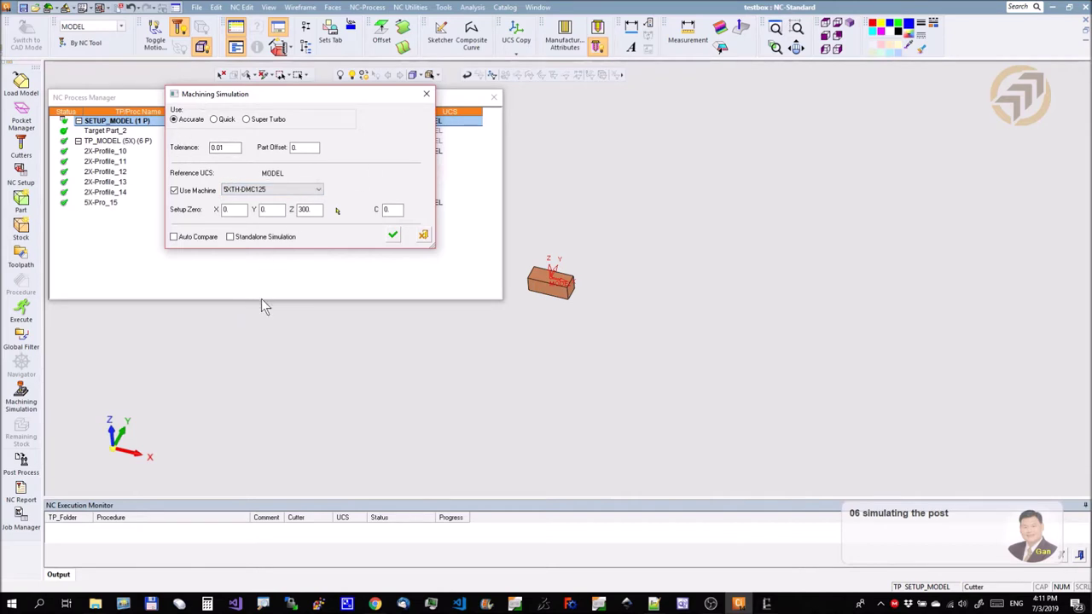
click(392, 235)
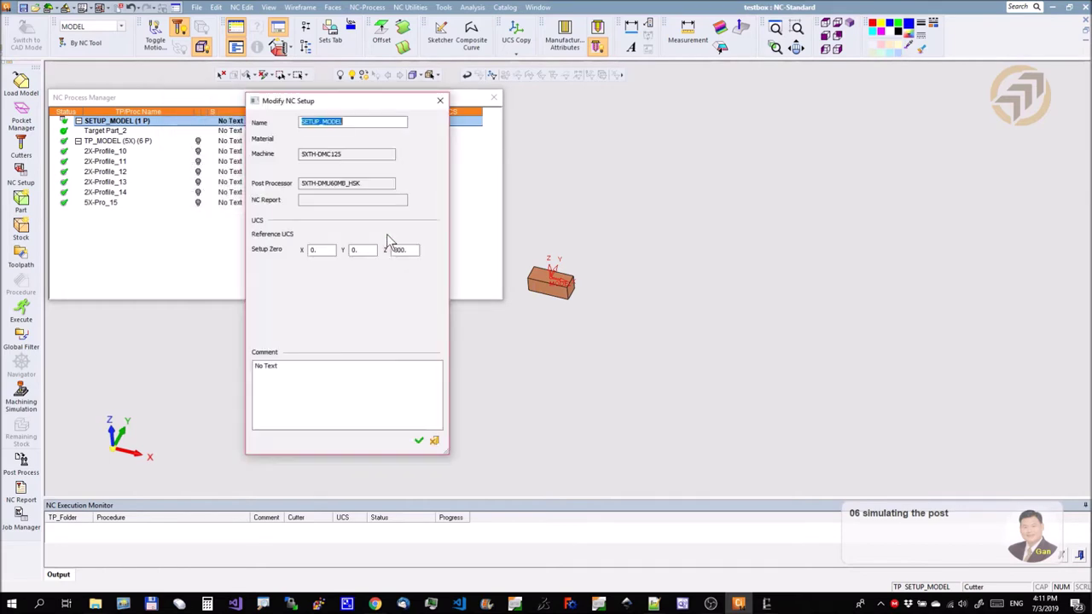
key(Escape)
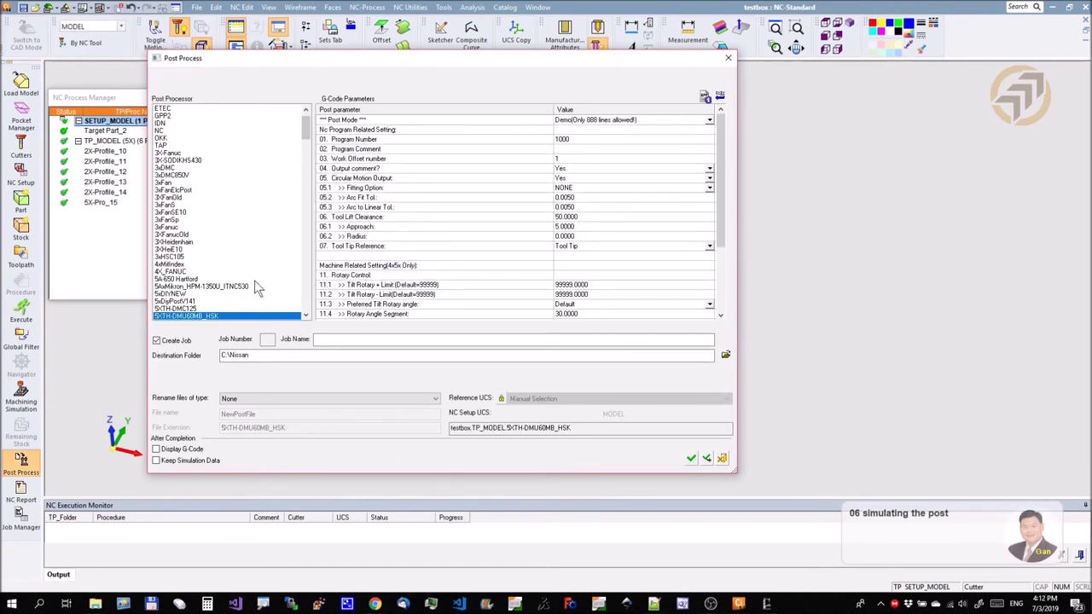
- Choose 5XTH-DMC125 as the post processor and confirm
drag(304, 128, 309, 145)
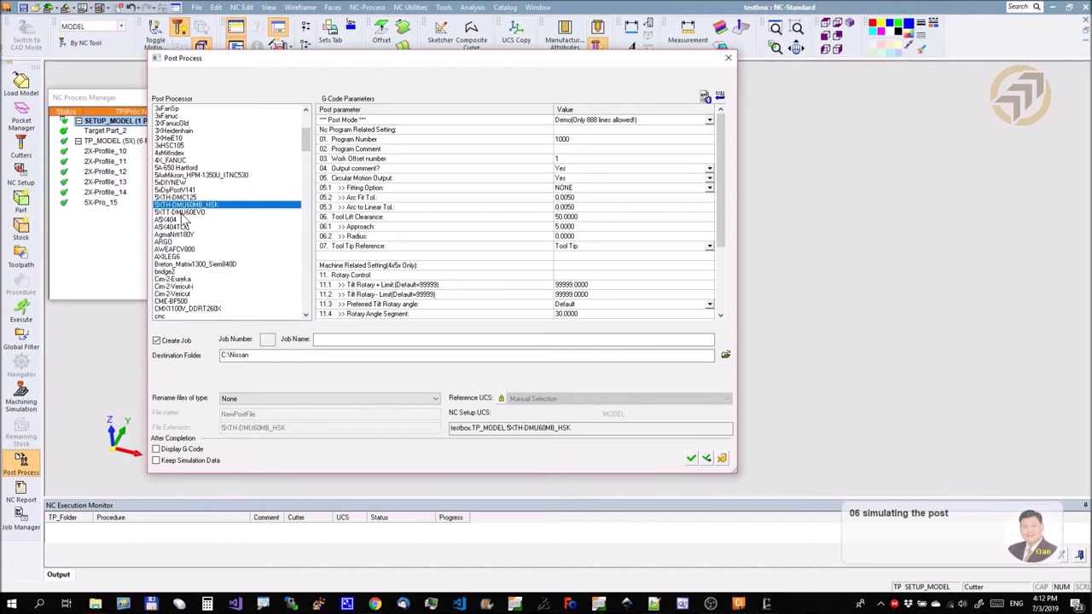
click(191, 198)
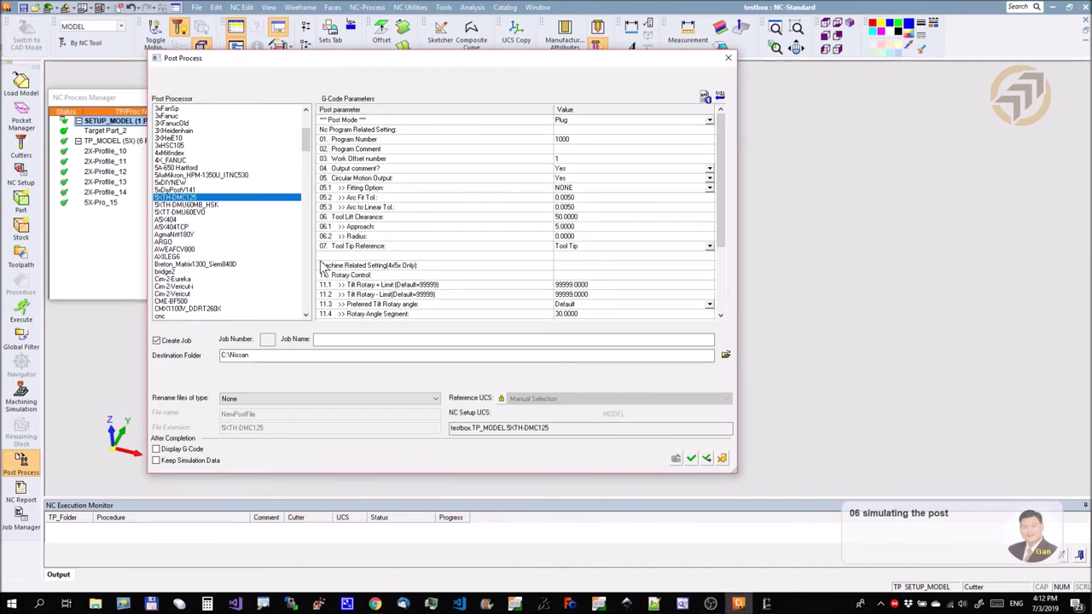
click(691, 460)
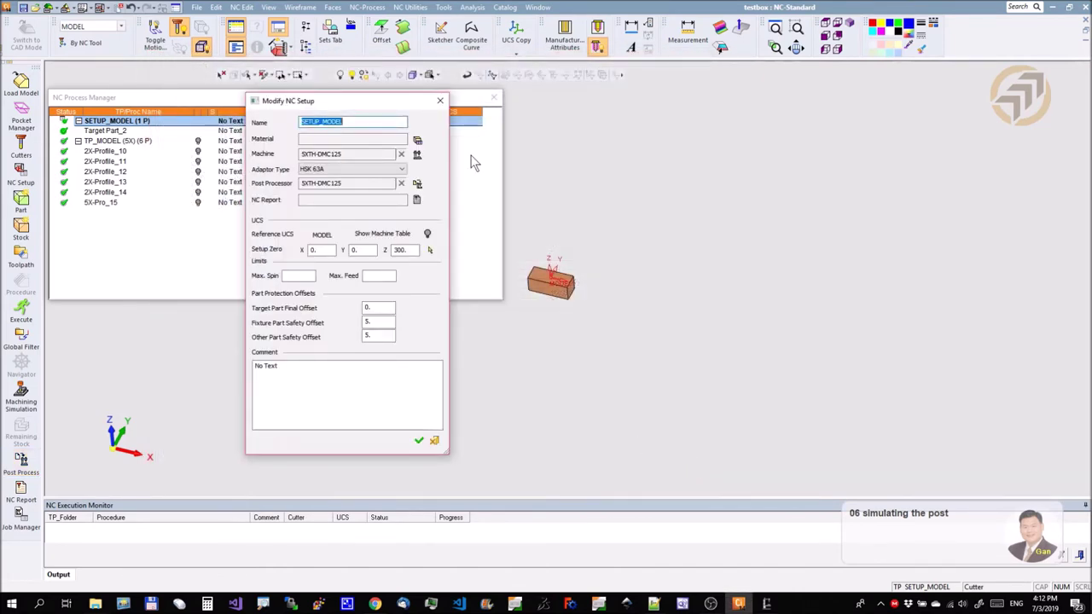
- Show the machine table under the part, accept the setup, and select TP_MODEL (5X)
click(428, 235)
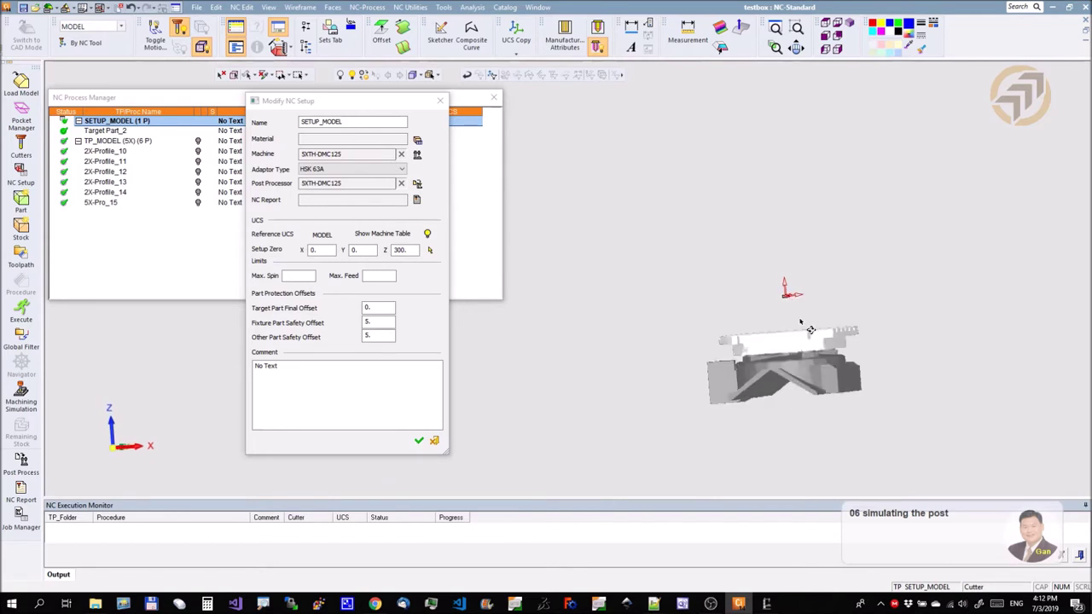
scroll(896, 267, up, 2)
middle_drag(897, 266, 580, 277)
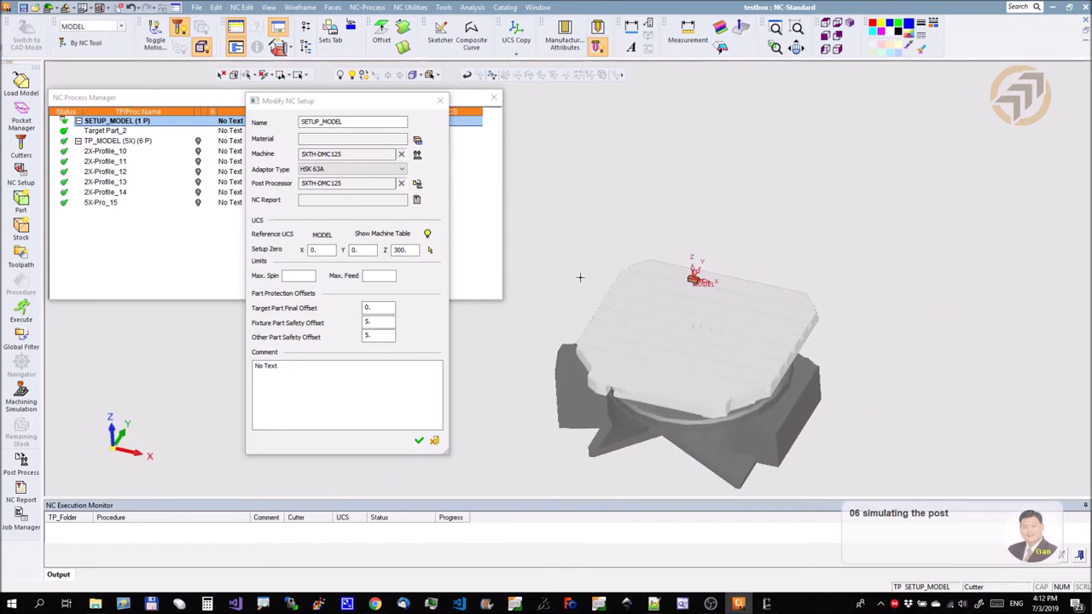
click(419, 442)
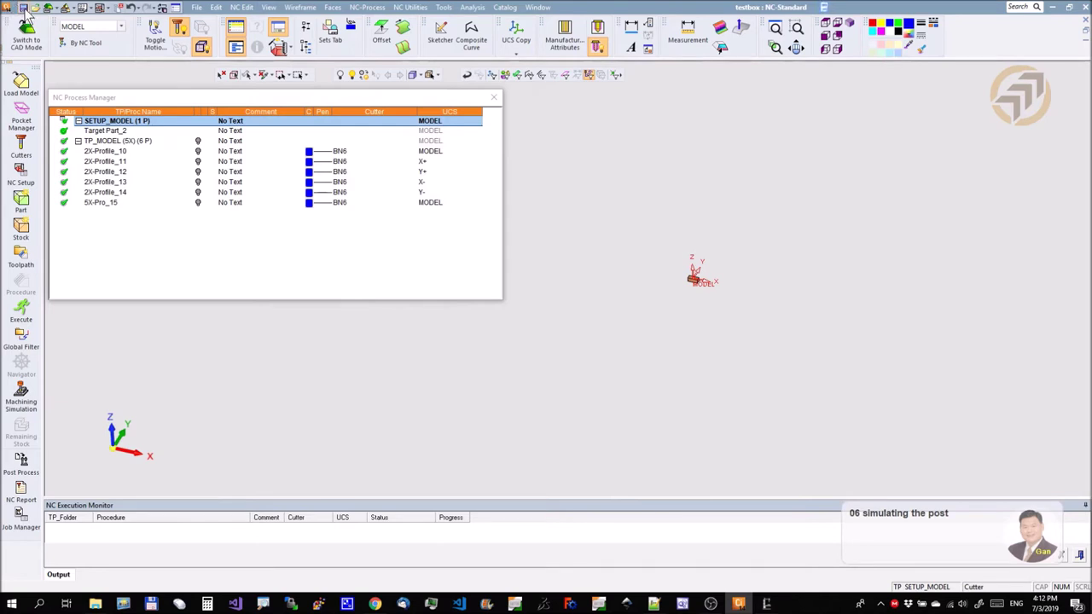
click(110, 142)
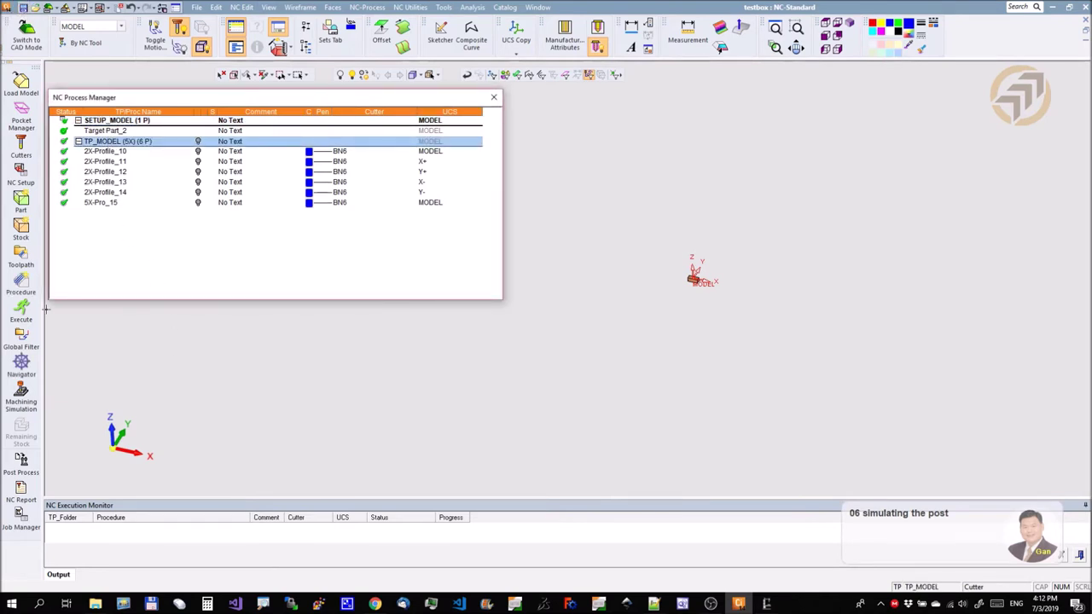
- Launch the Machining Simulation on 5XTH-DMC125 and display the toolpath motion
click(20, 397)
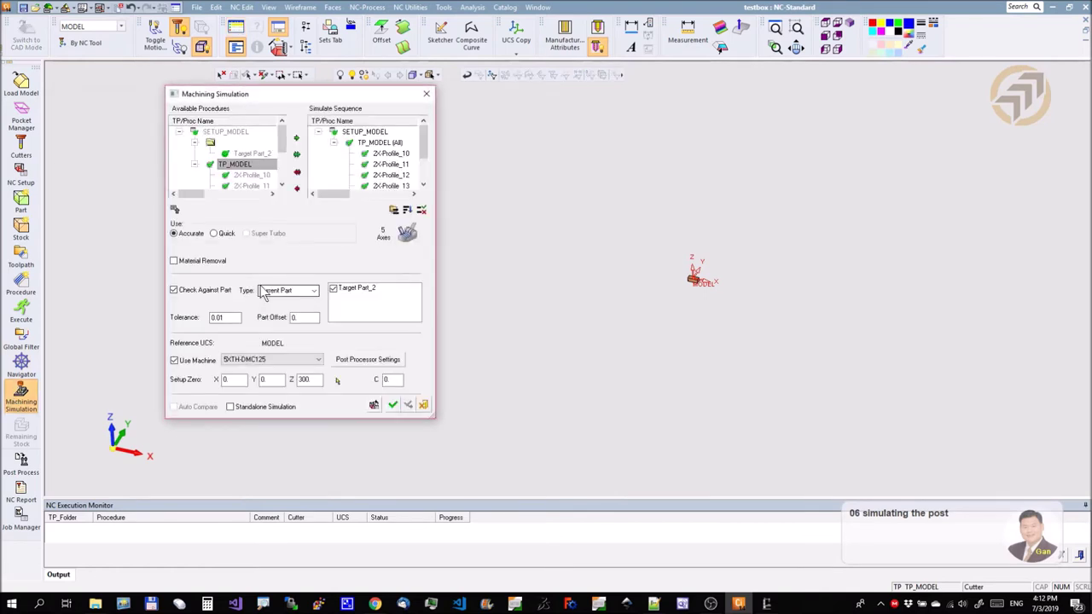
click(392, 406)
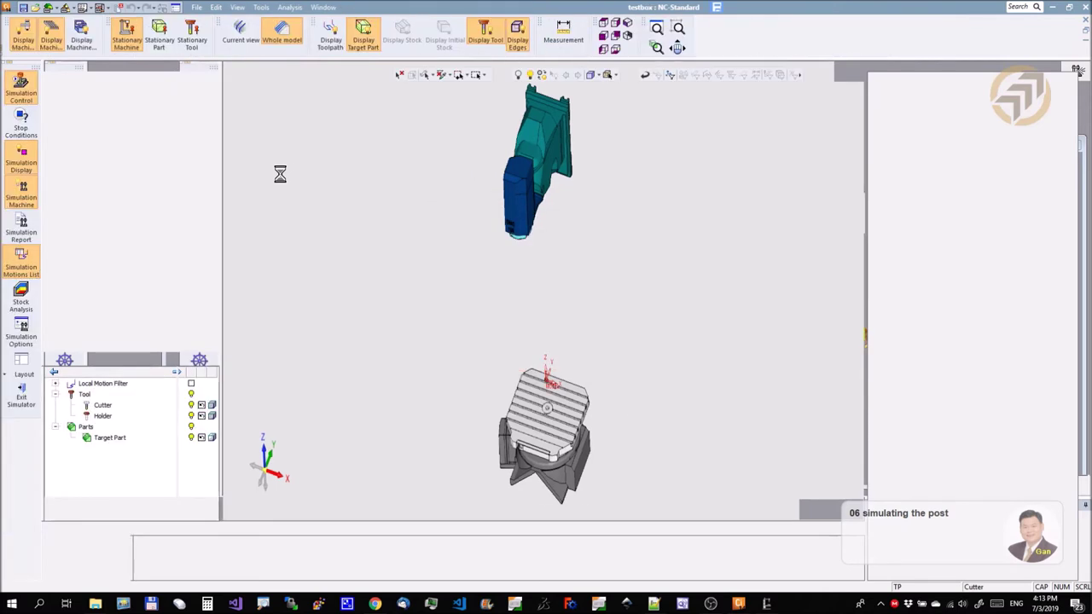
click(192, 384)
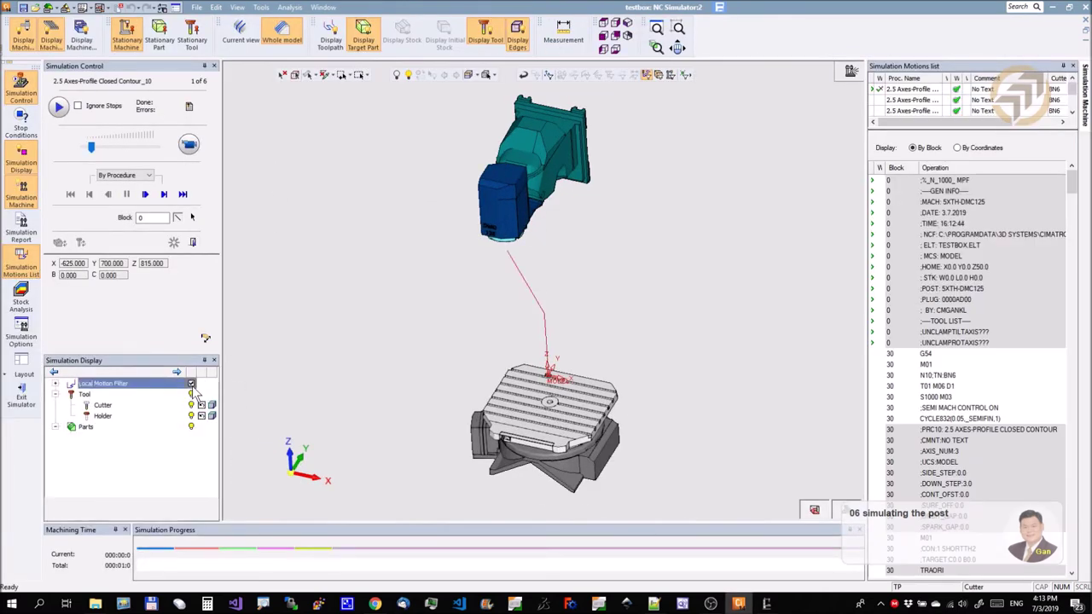
- Display the full machine and frame the table and tool in the view
scroll(639, 452, up, 5)
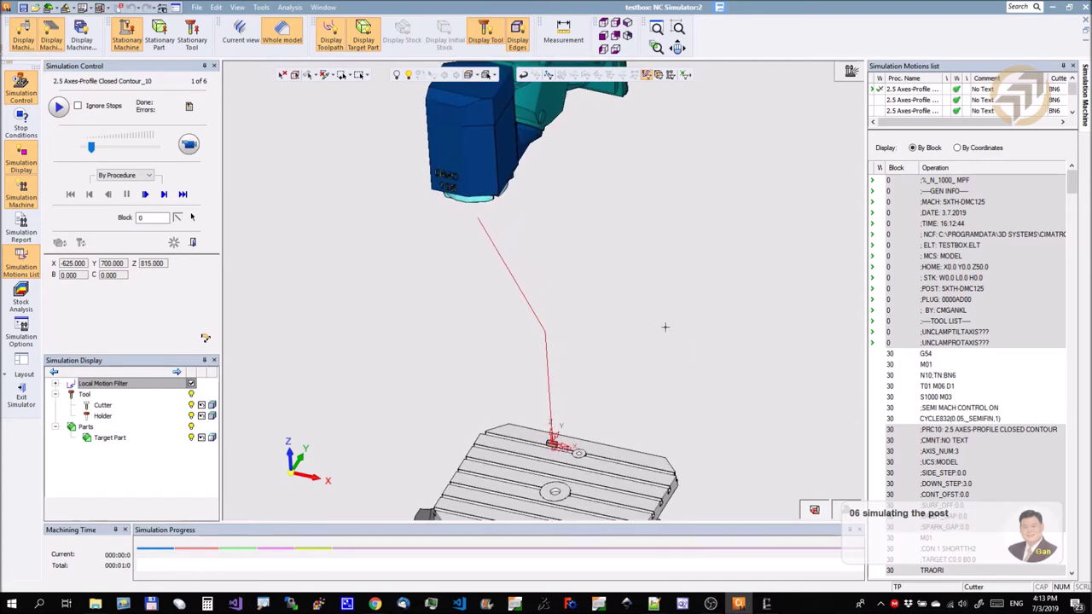
scroll(442, 290, up, 2)
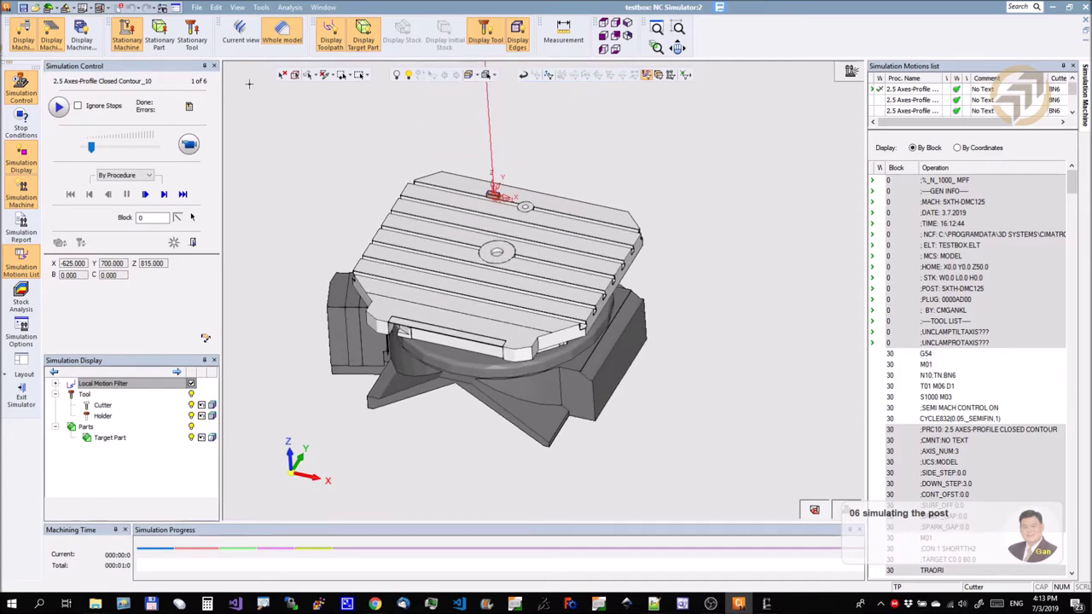
click(91, 45)
scroll(465, 152, down, 3)
middle_drag(465, 152, 555, 222)
scroll(598, 220, up, 4)
scroll(597, 220, up, 2)
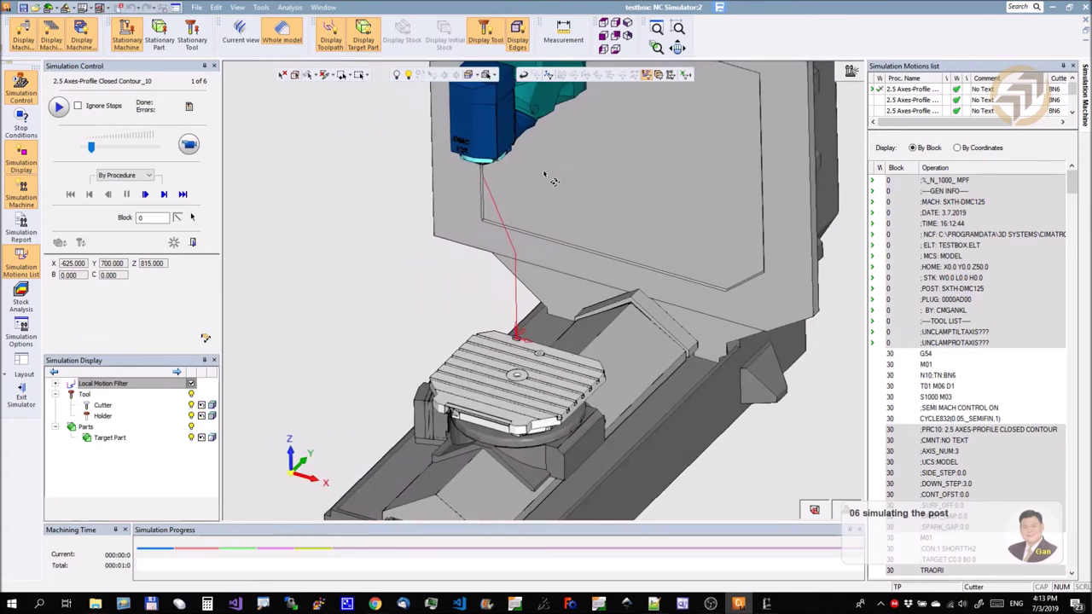
scroll(601, 209, up, 3)
middle_drag(605, 198, 584, 171)
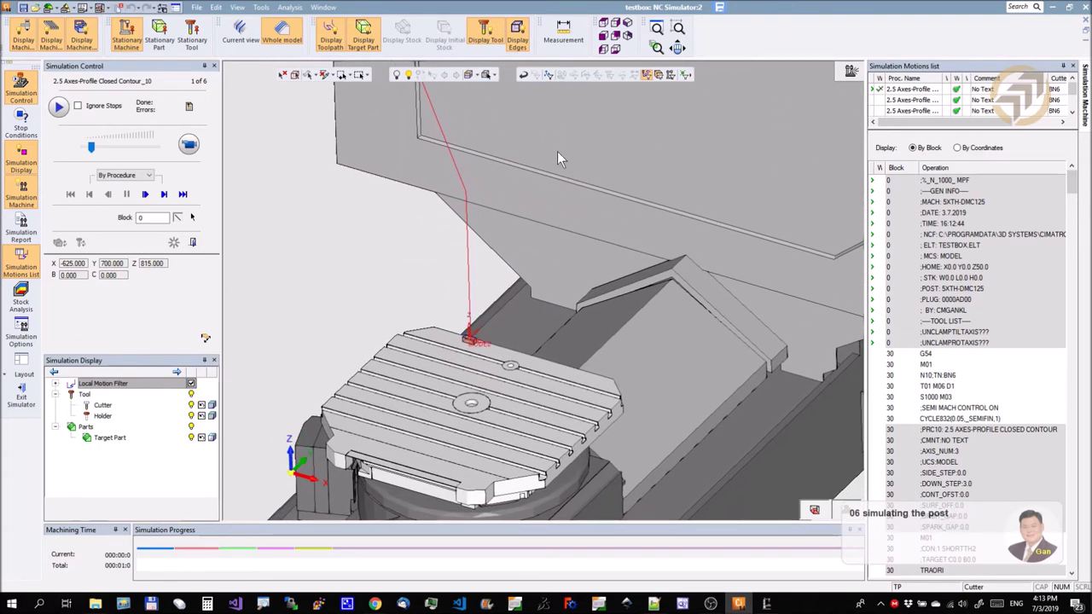
- Play the simulation into procedure 2, head tilting to B 150, C -75
click(190, 147)
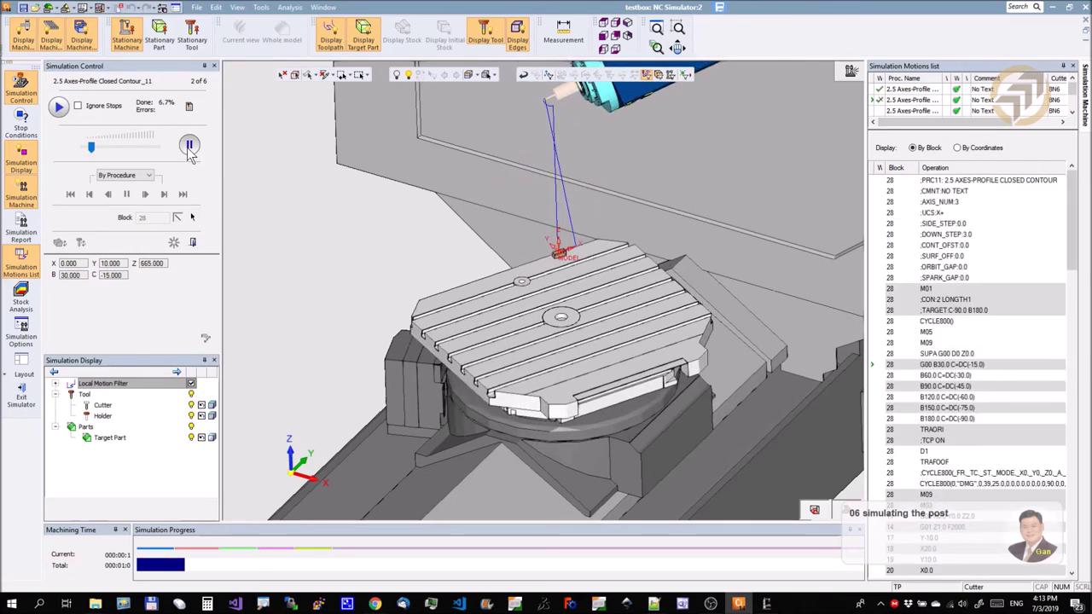
scroll(494, 382, up, 3)
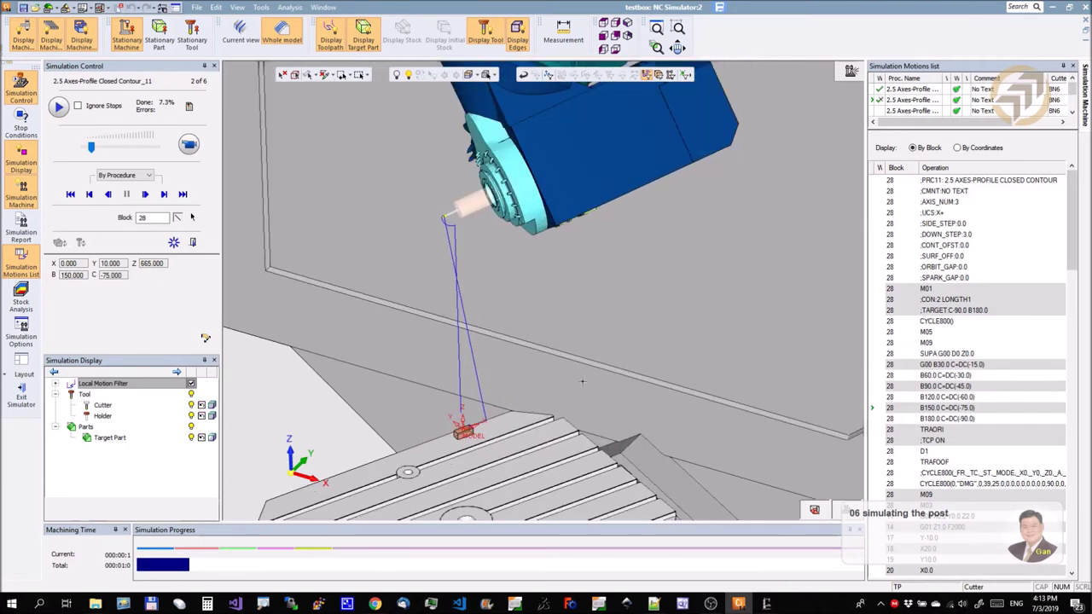
click(183, 148)
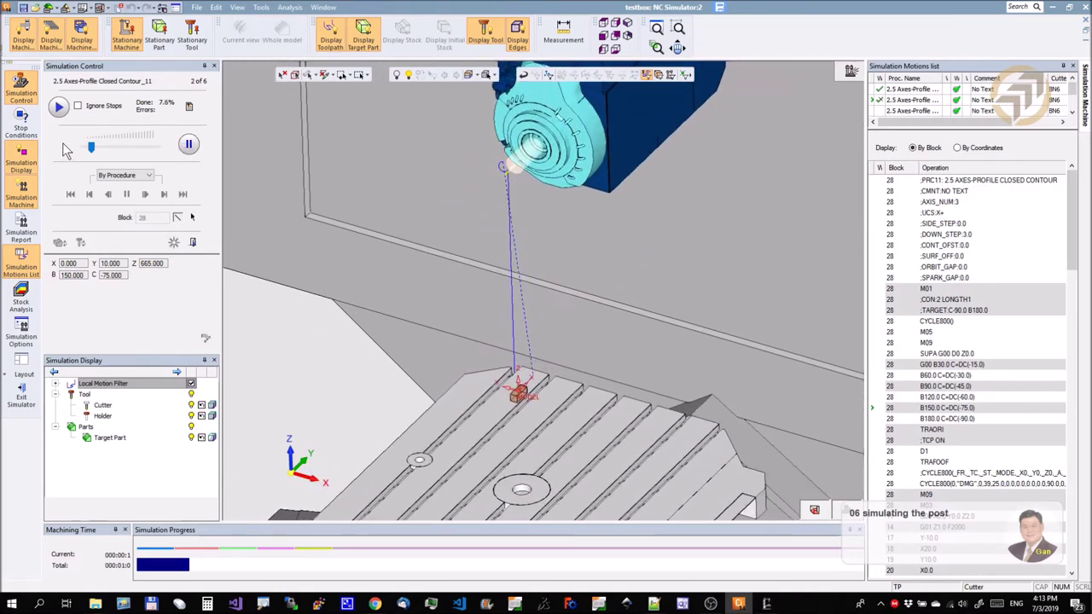
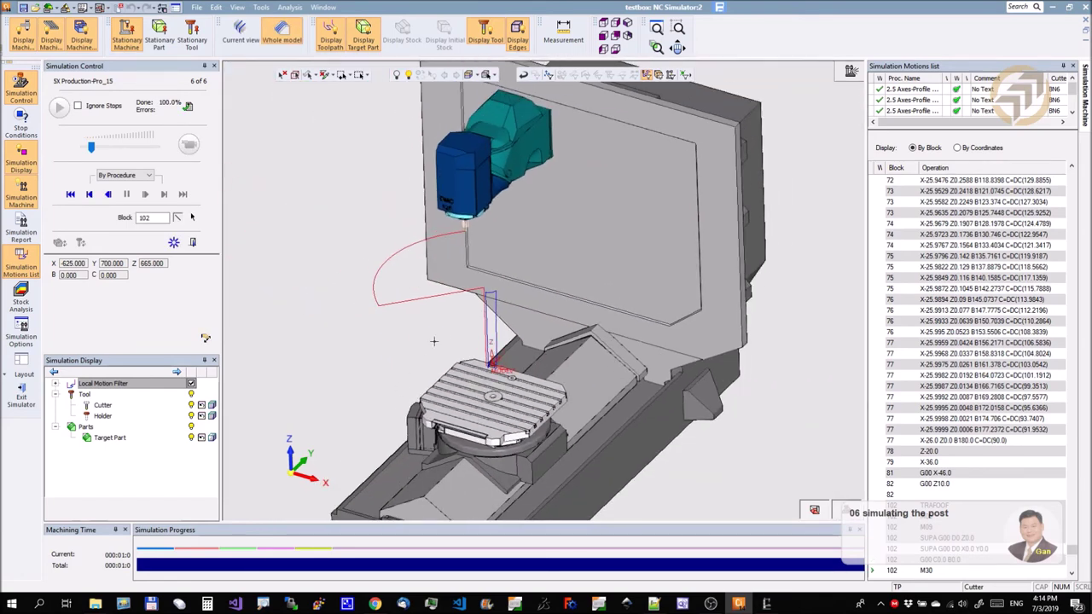
- Exit the machine simulator, discarding the stock removal results, and return to the NC Process Manager
scroll(1007, 418, up, 5)
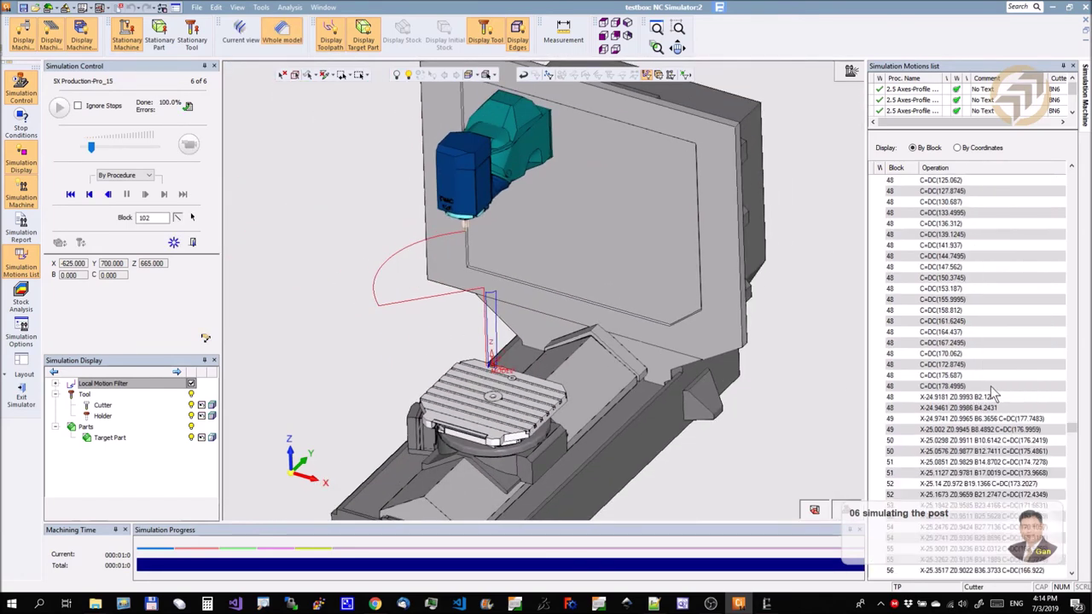
scroll(1004, 371, up, 10)
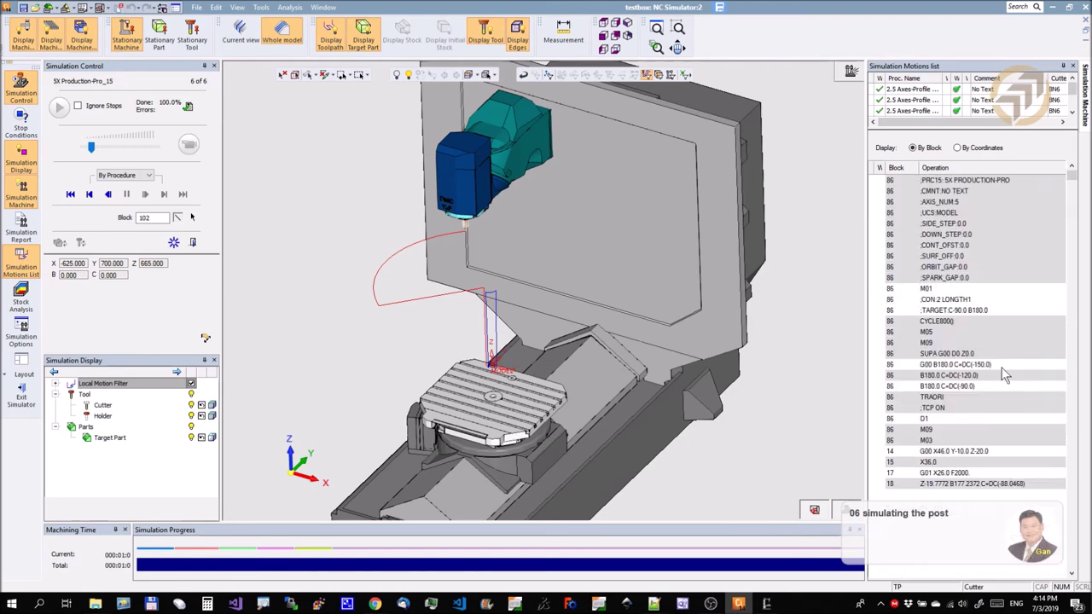
scroll(1005, 371, down, 10)
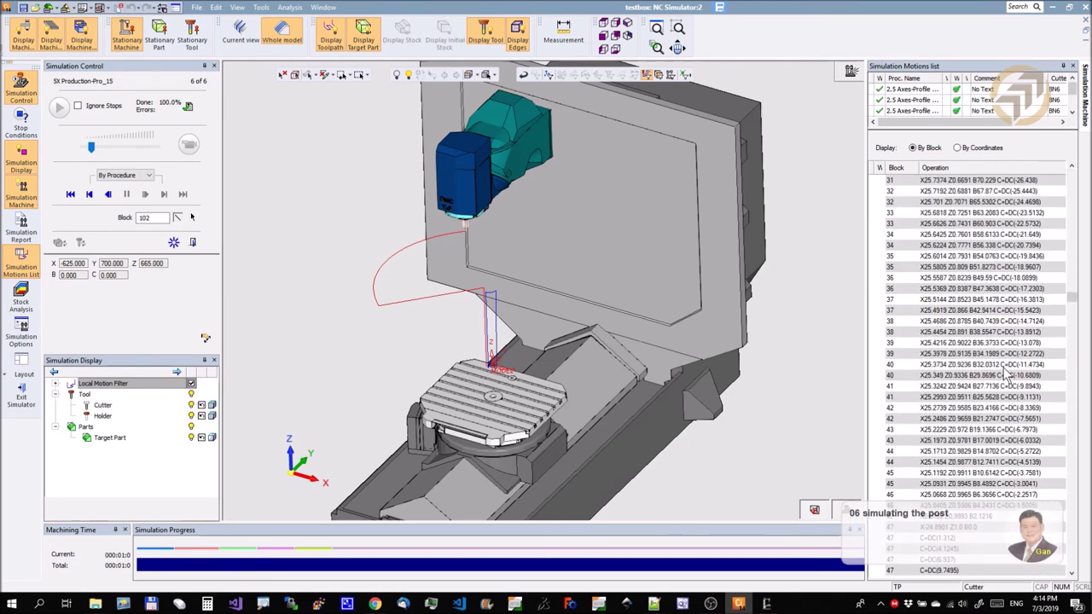
scroll(1007, 375, up, 10)
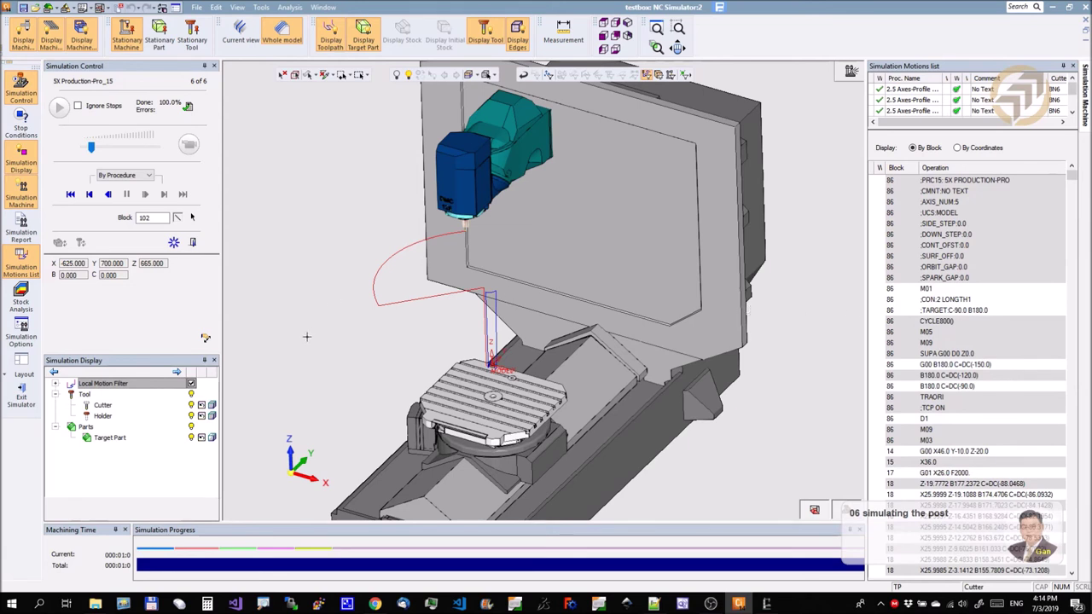
click(23, 408)
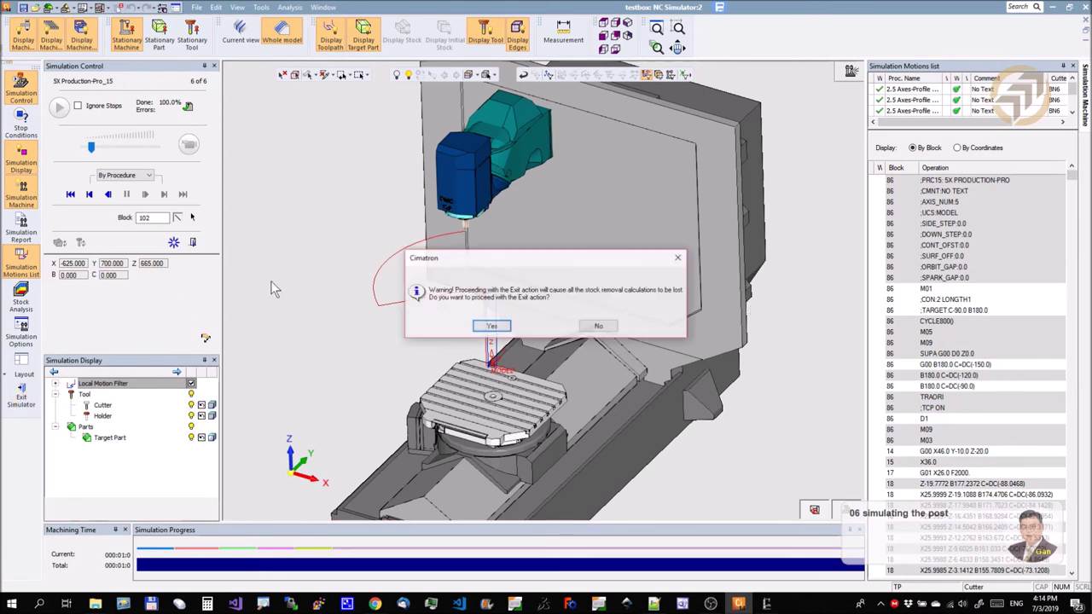
click(492, 328)
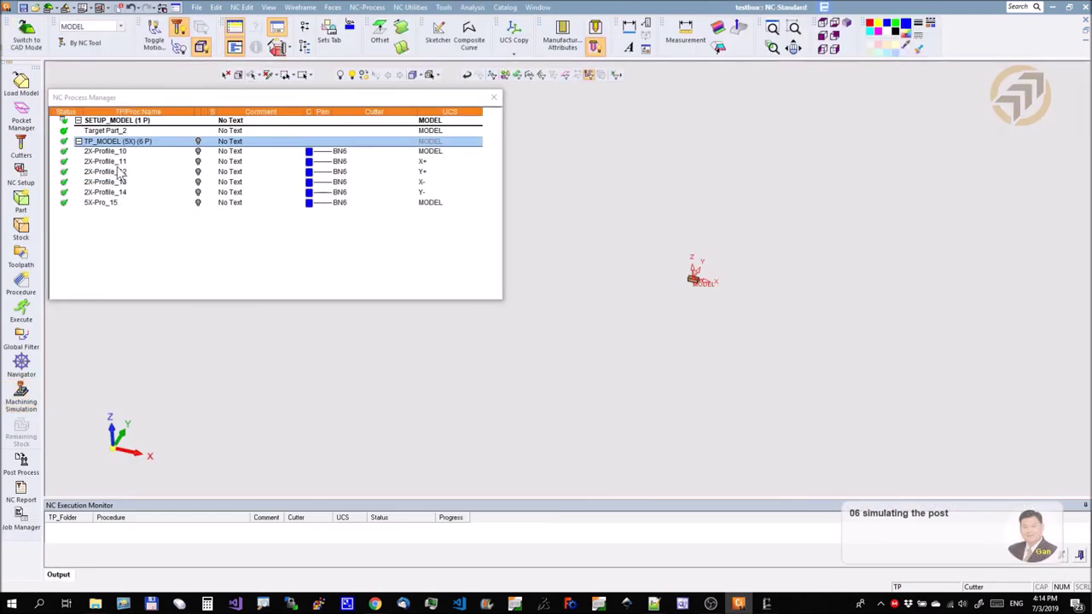
- Open the Post Process settings of the SETUP_MODEL setup, then switch to the web browser
click(114, 122)
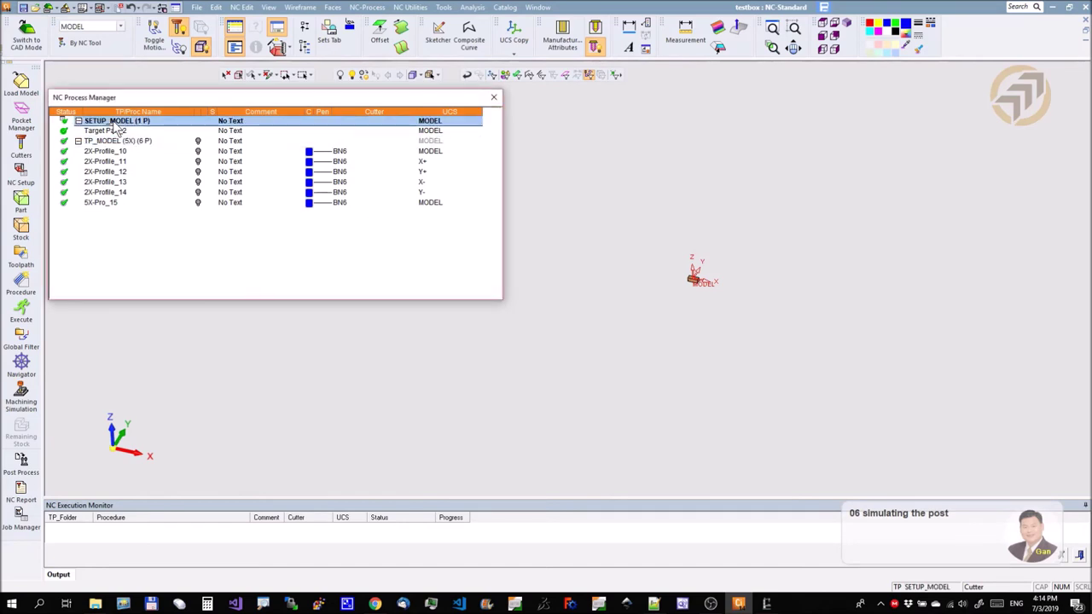
double_click(113, 122)
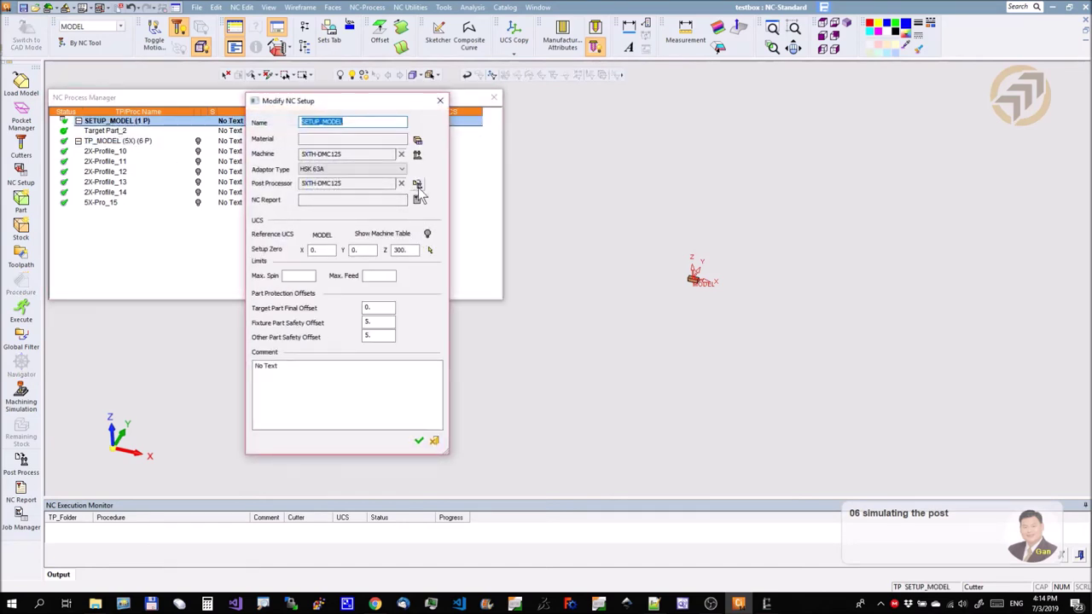
click(417, 185)
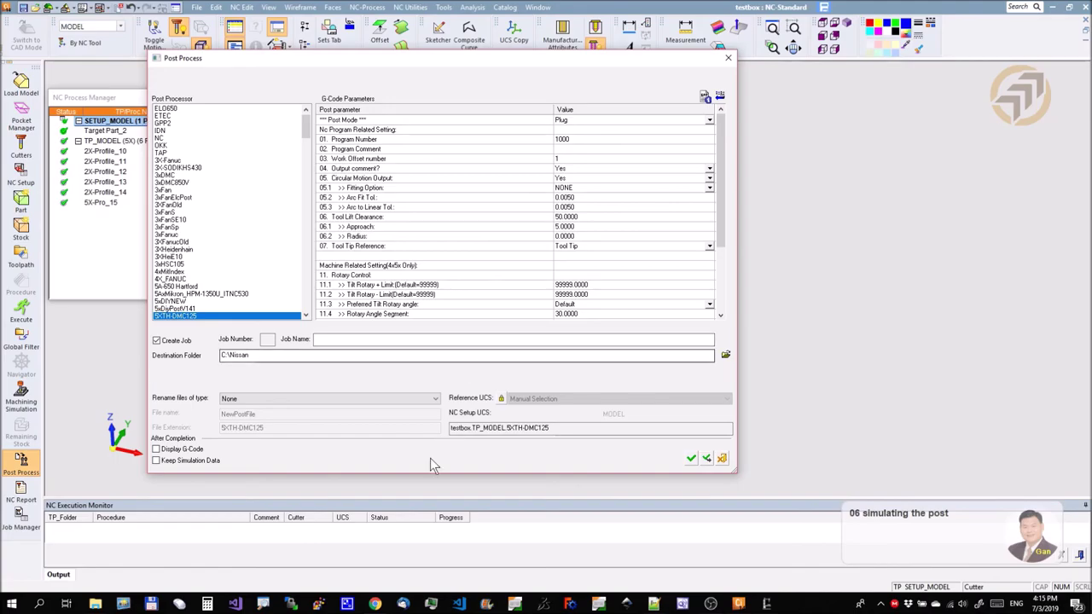
click(376, 604)
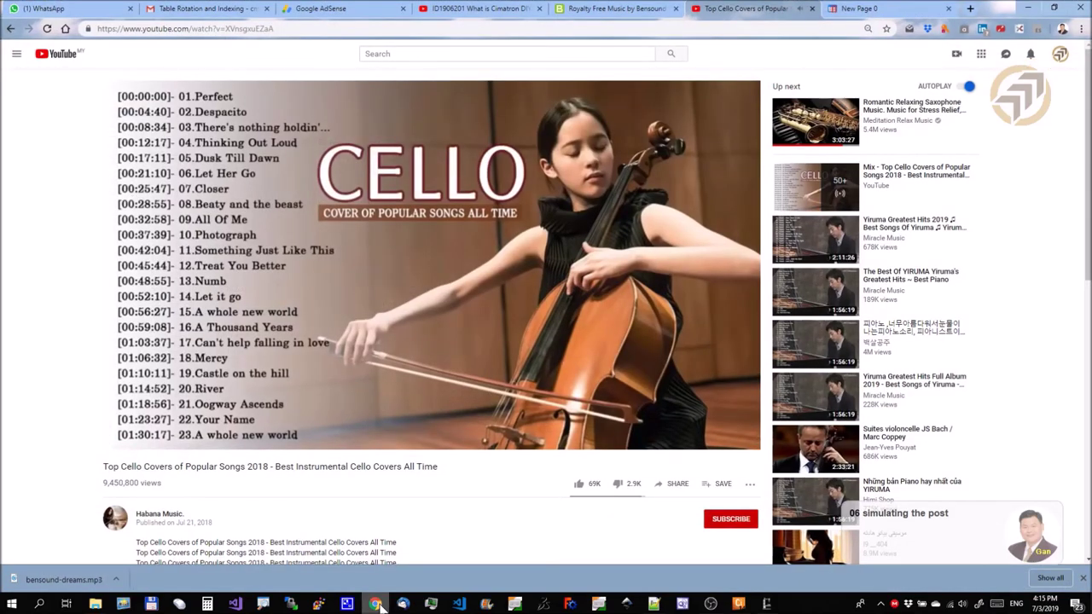
click(454, 10)
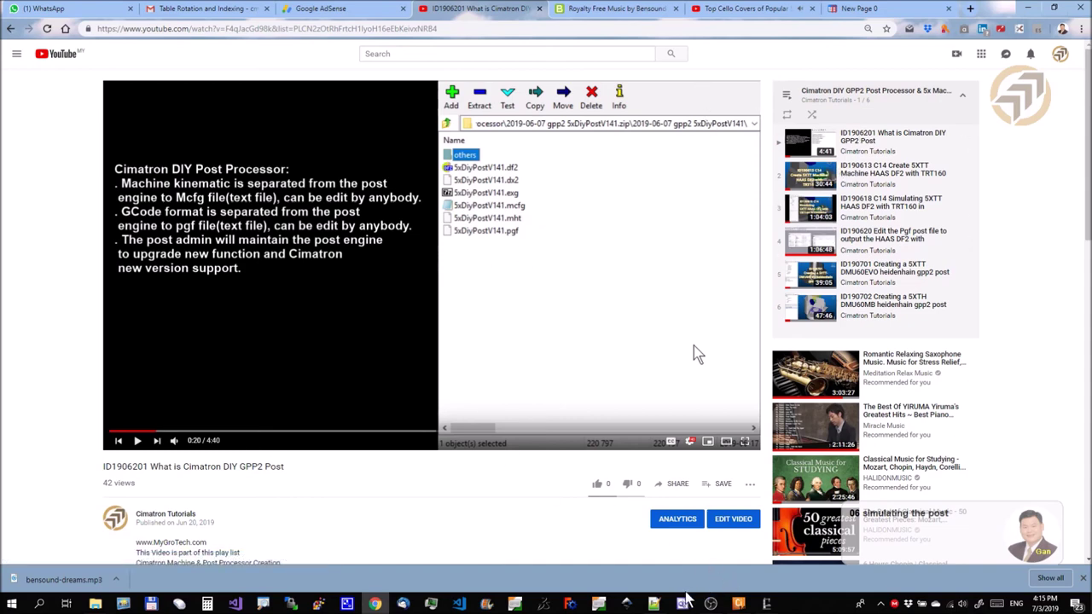
click(653, 604)
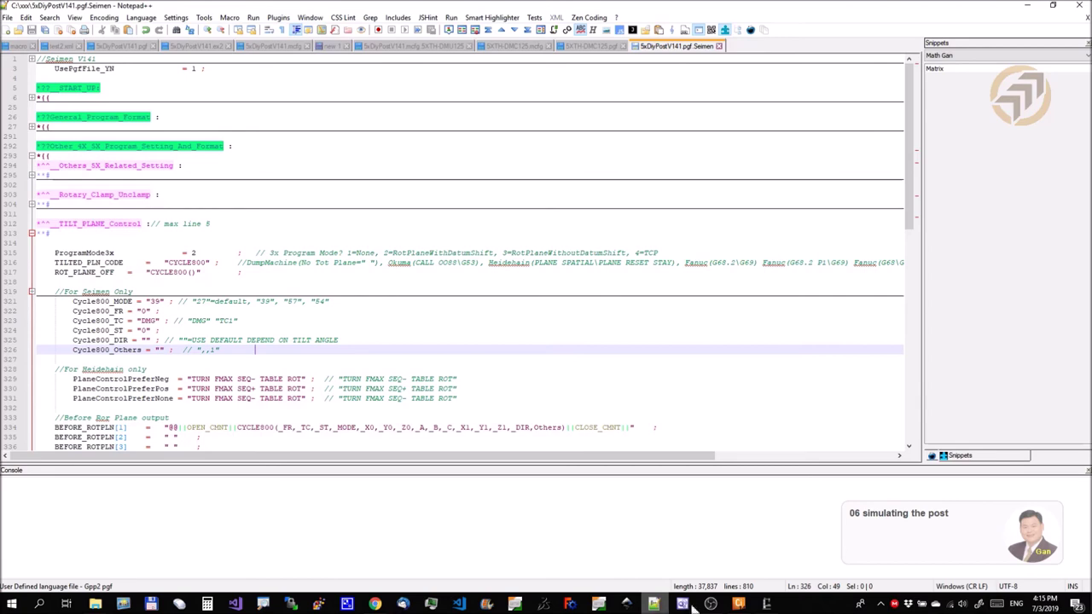
click(739, 604)
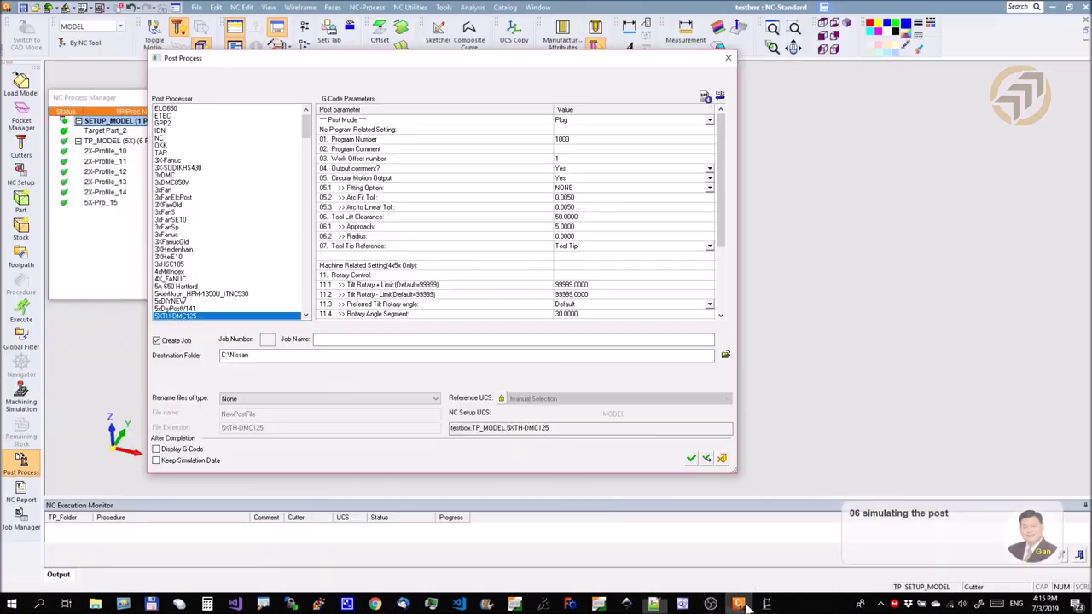
- Set Post Mode to Demo (Only 888 lines allowed!), then close the post settings and accept SETUP_MODEL
click(478, 121)
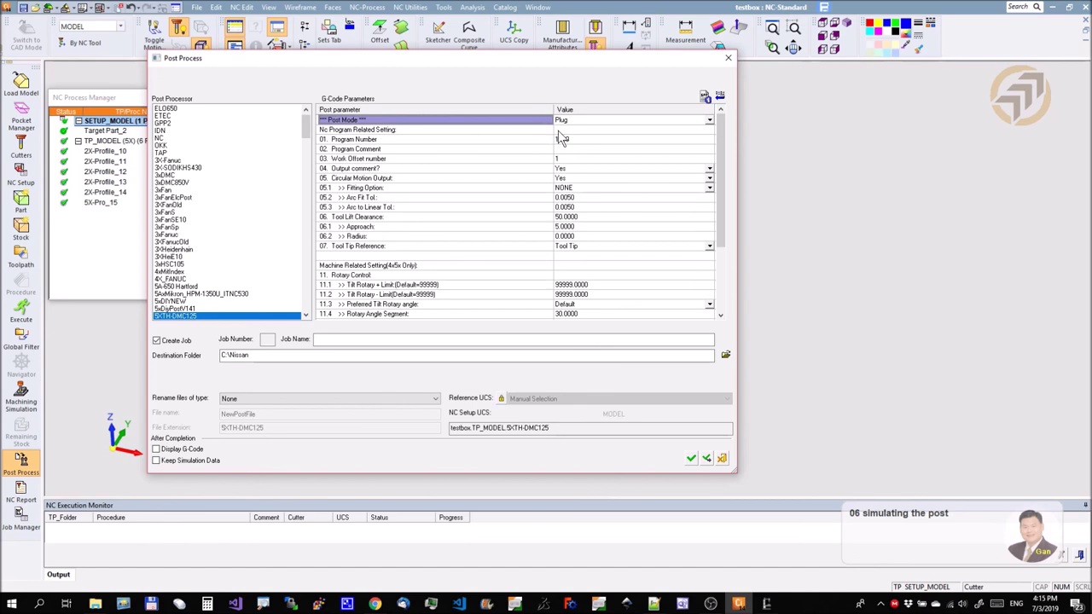
click(708, 120)
click(709, 121)
click(620, 140)
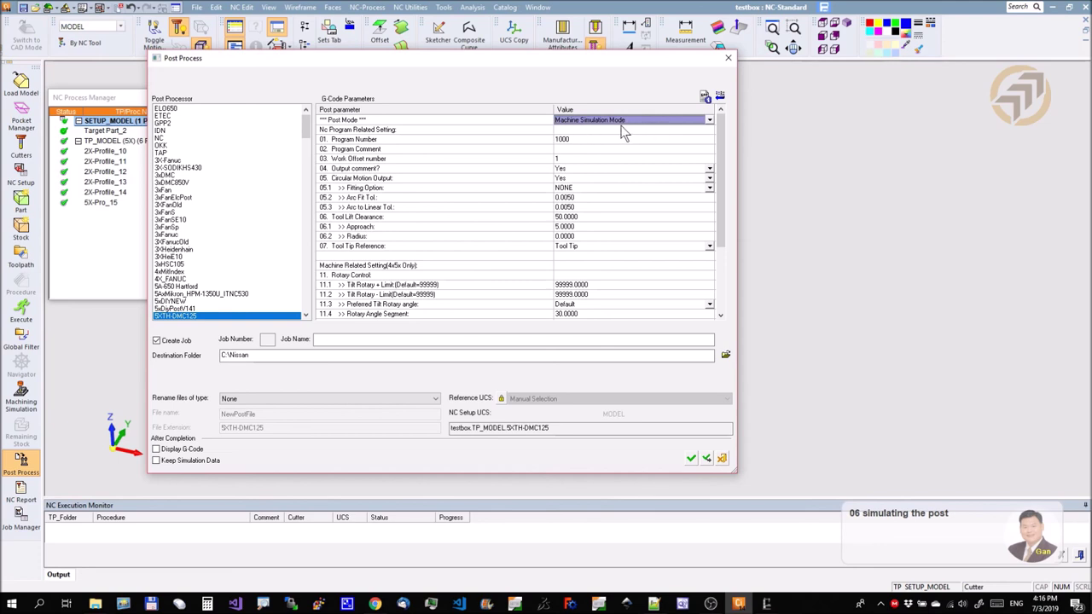
click(709, 121)
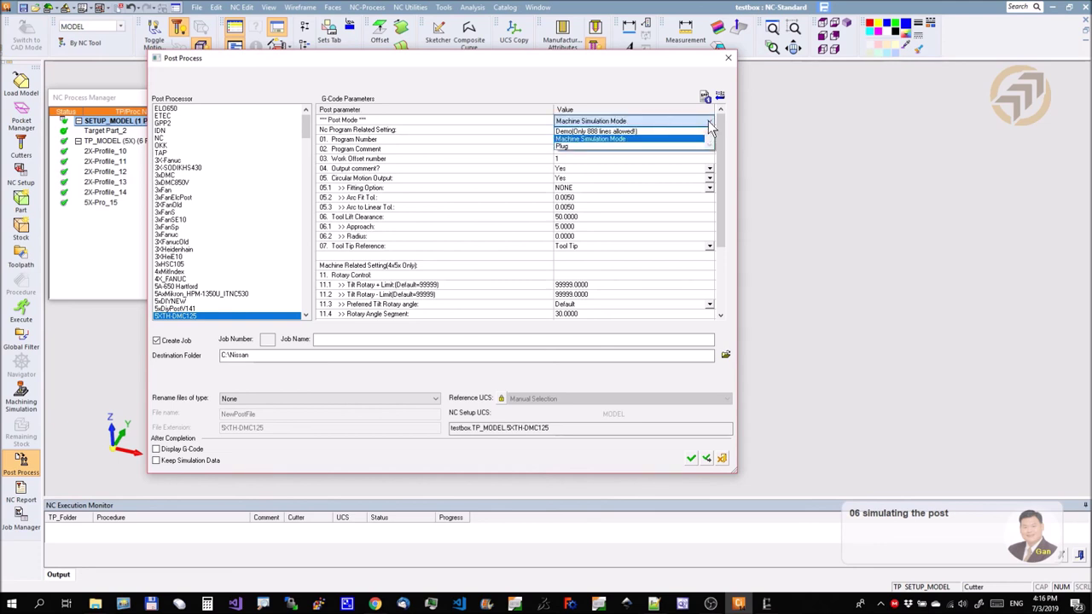
click(636, 132)
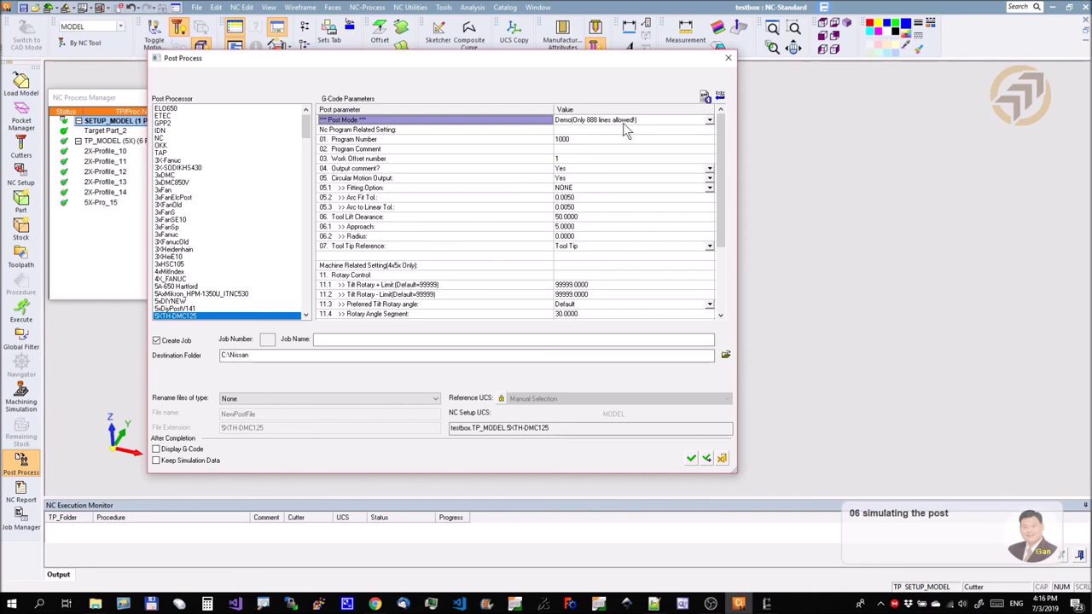
click(722, 459)
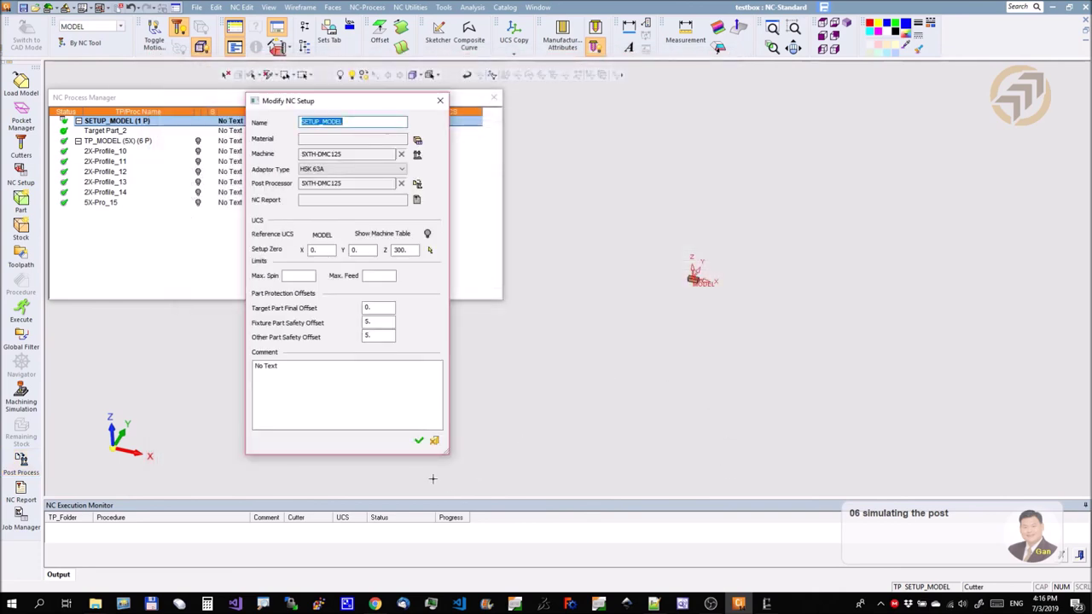
click(419, 441)
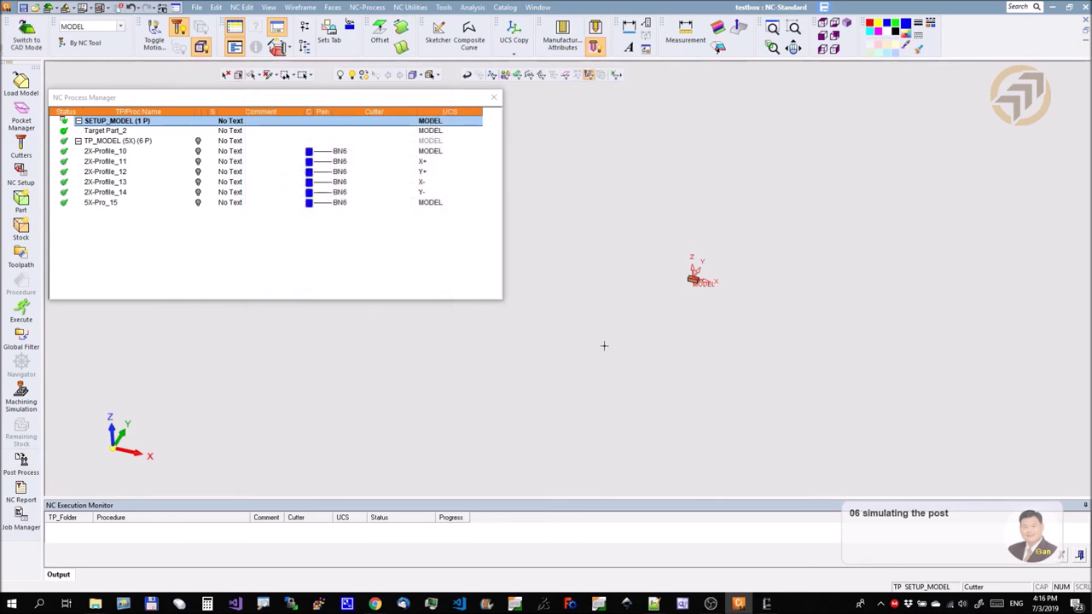